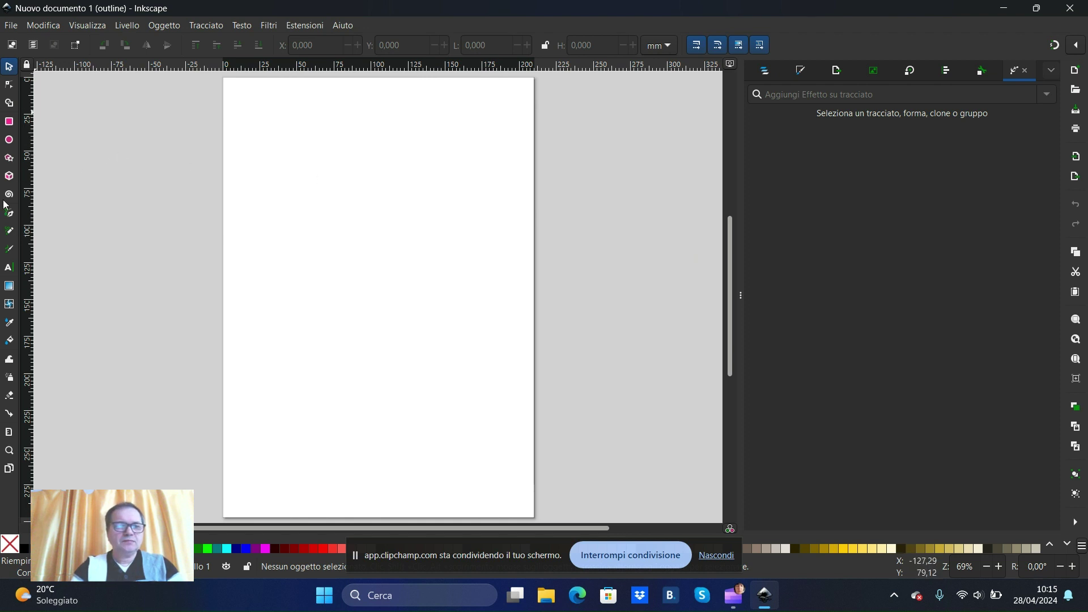
Create a large 'abc' text near the page top, then browse Extensions without running one
left_click(10, 268)
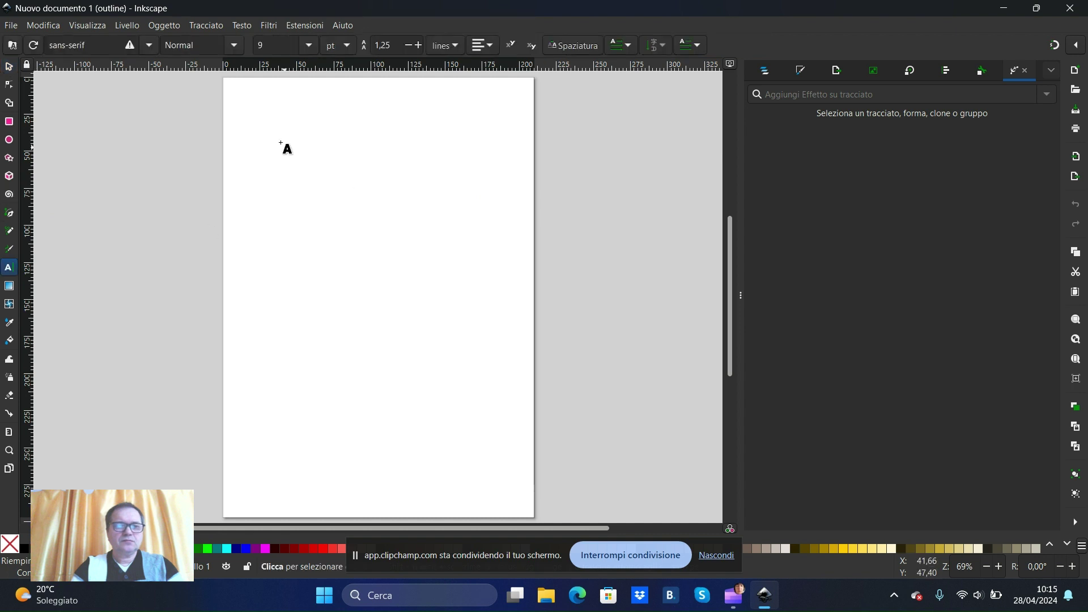
left_click_drag(259, 115, 462, 198)
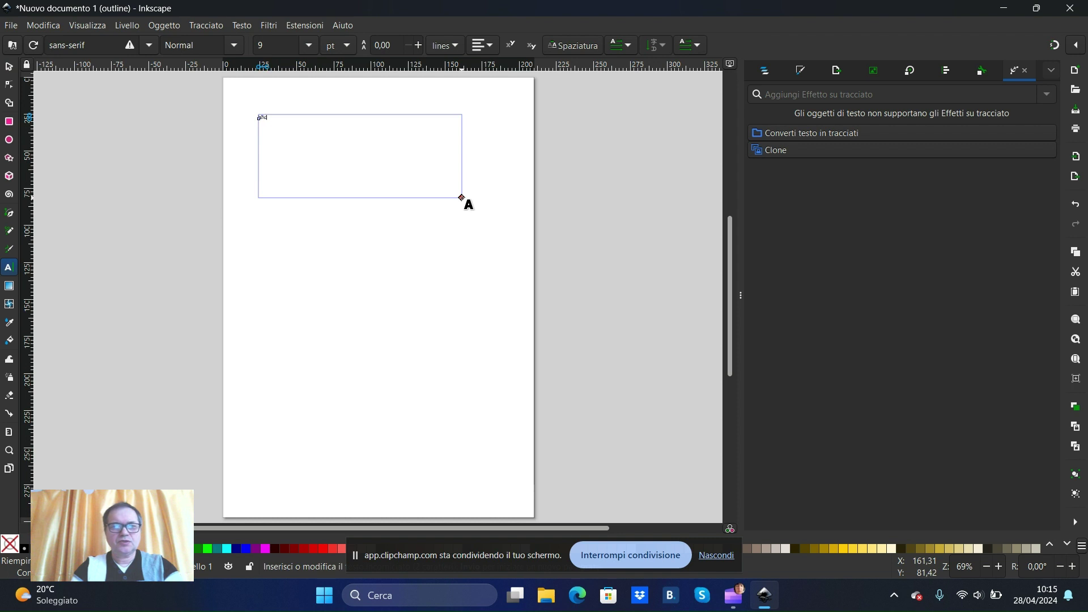
left_click(9, 69)
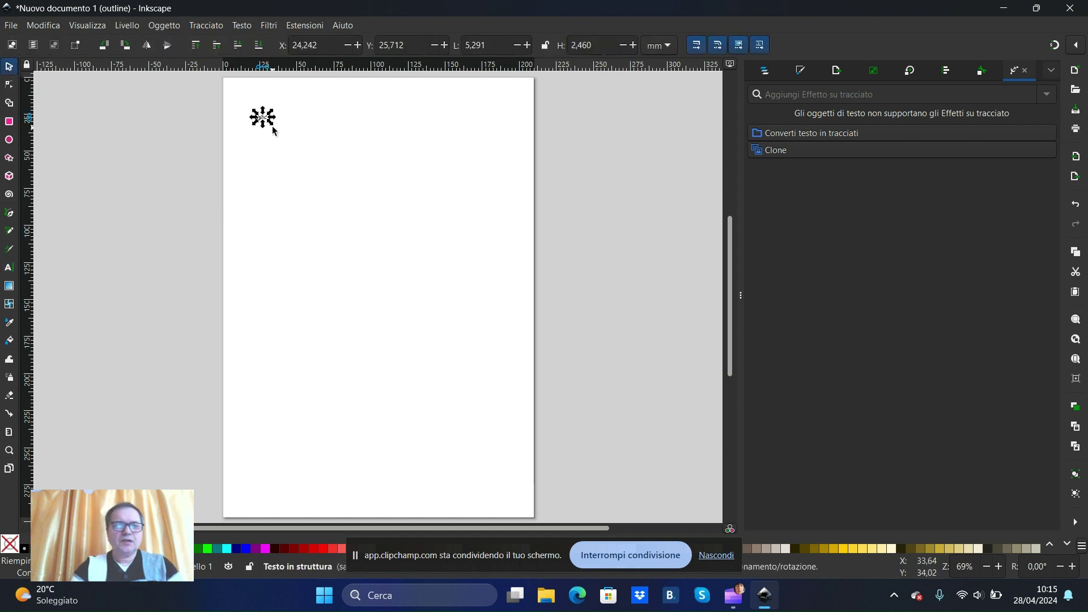
left_click_drag(272, 125, 479, 257)
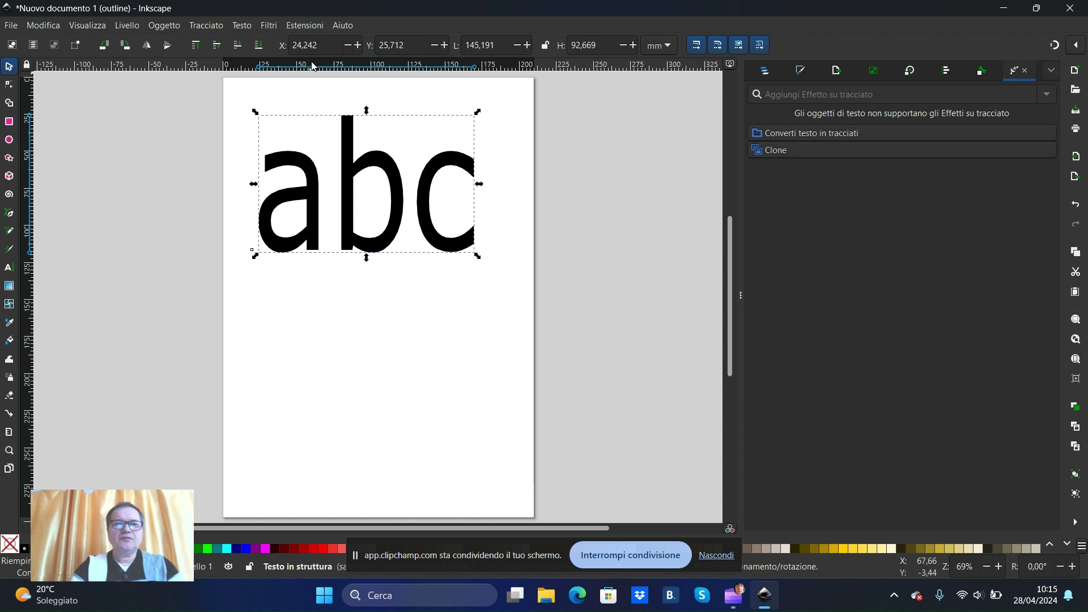
left_click(315, 28)
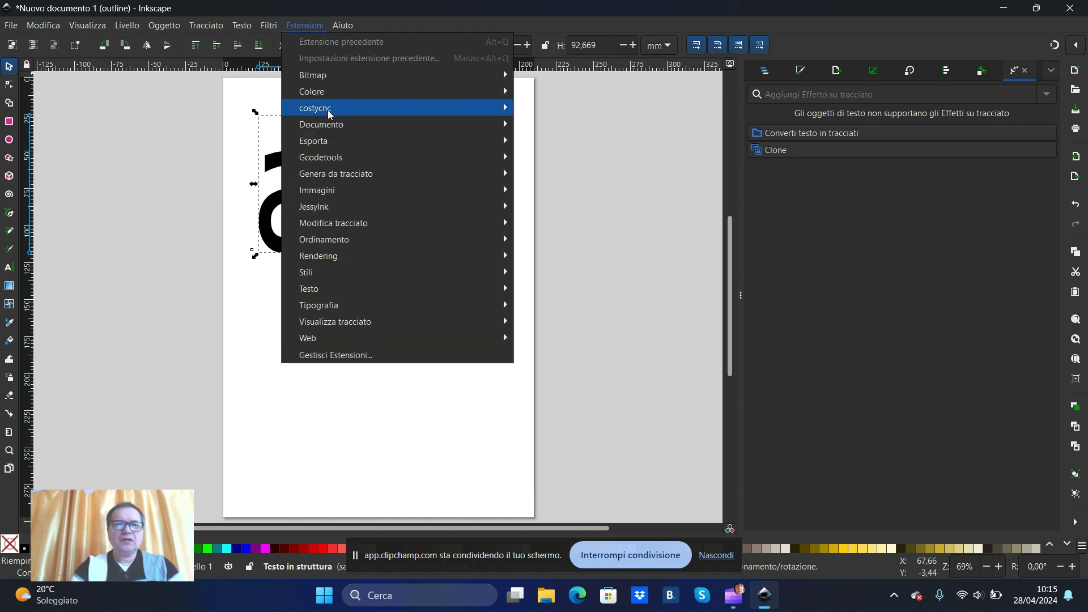
mouse_move(357, 108)
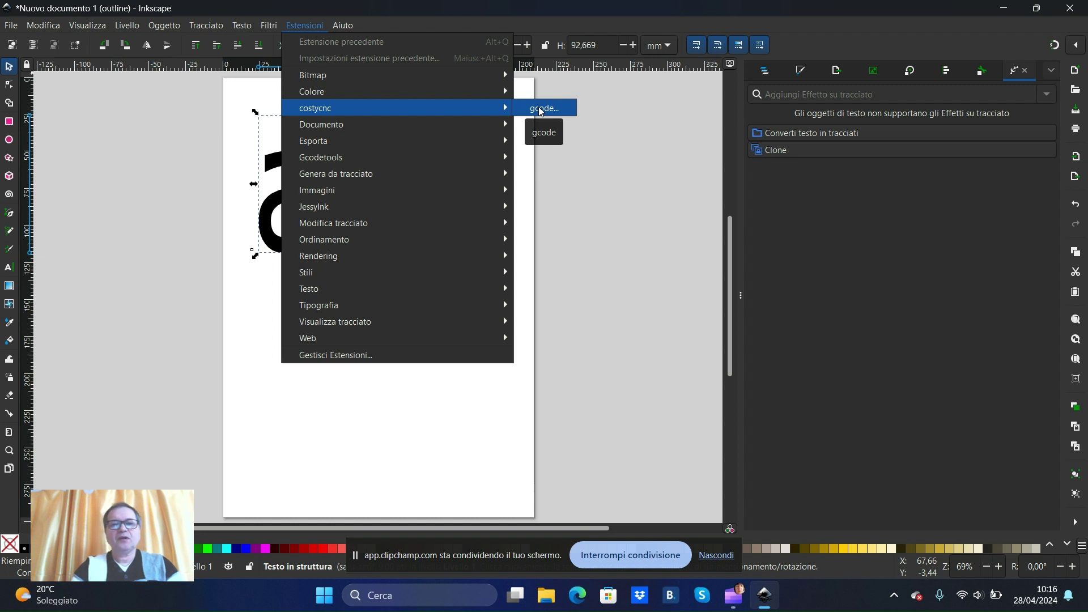
left_click(518, 390)
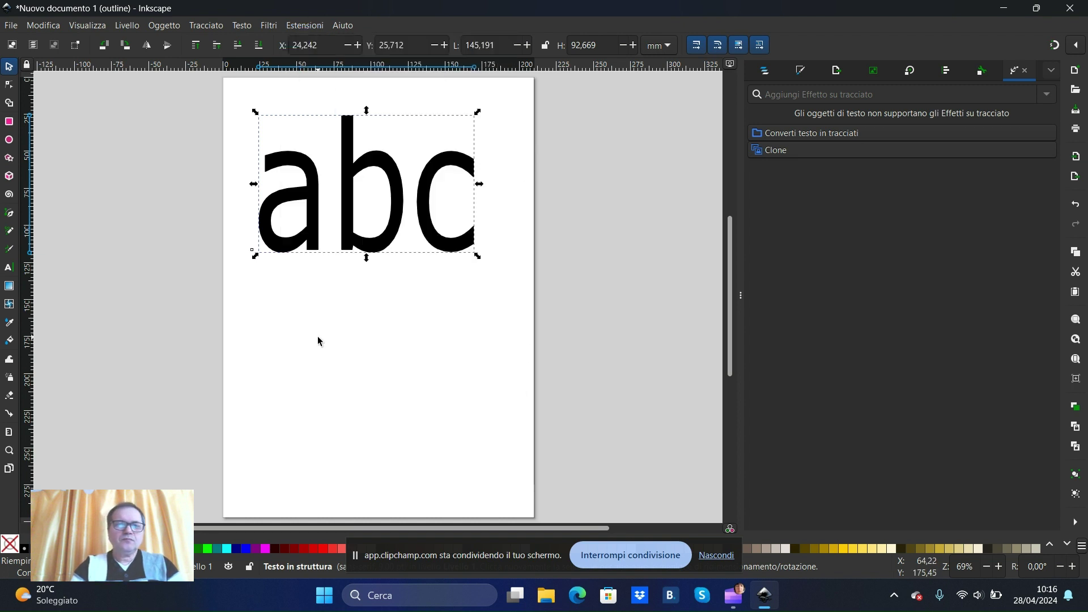
Drag the 'abc' text to the bottom of the page and reselect it
left_click_drag(350, 170, 324, 432)
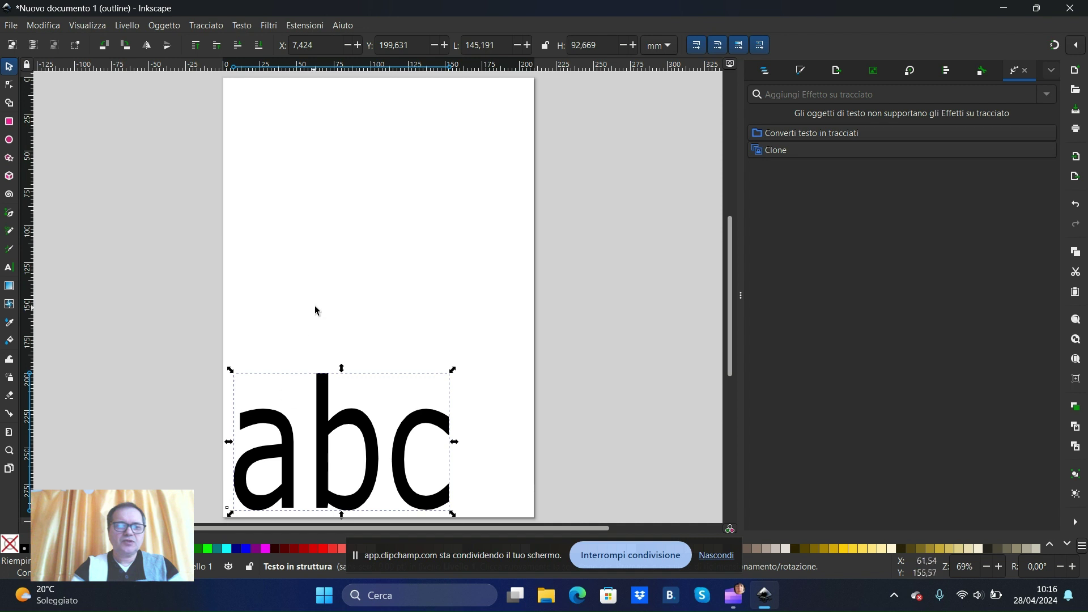
left_click(315, 306)
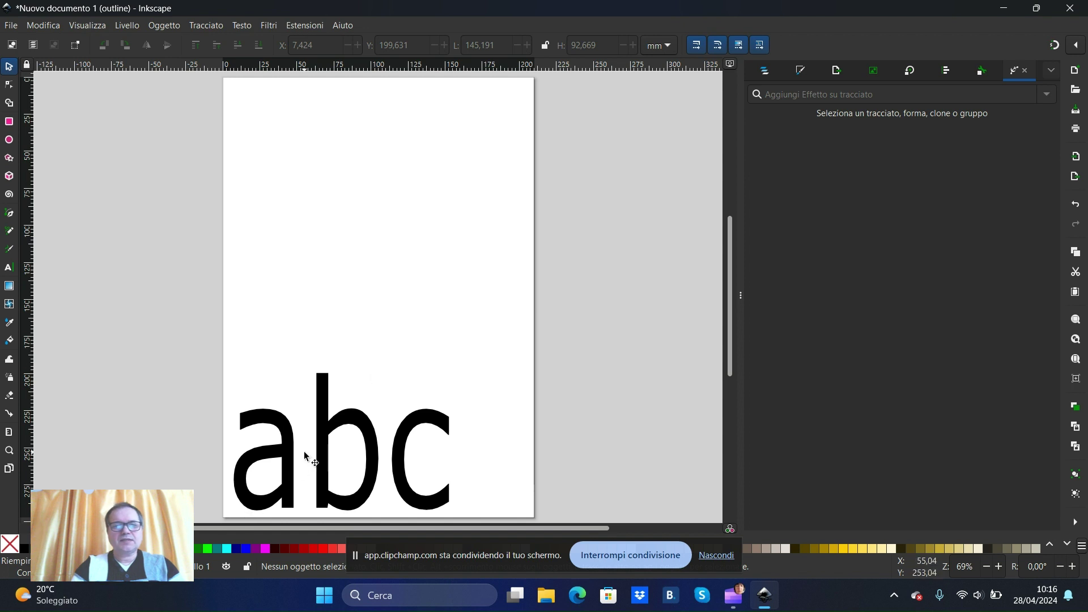
left_click(373, 429)
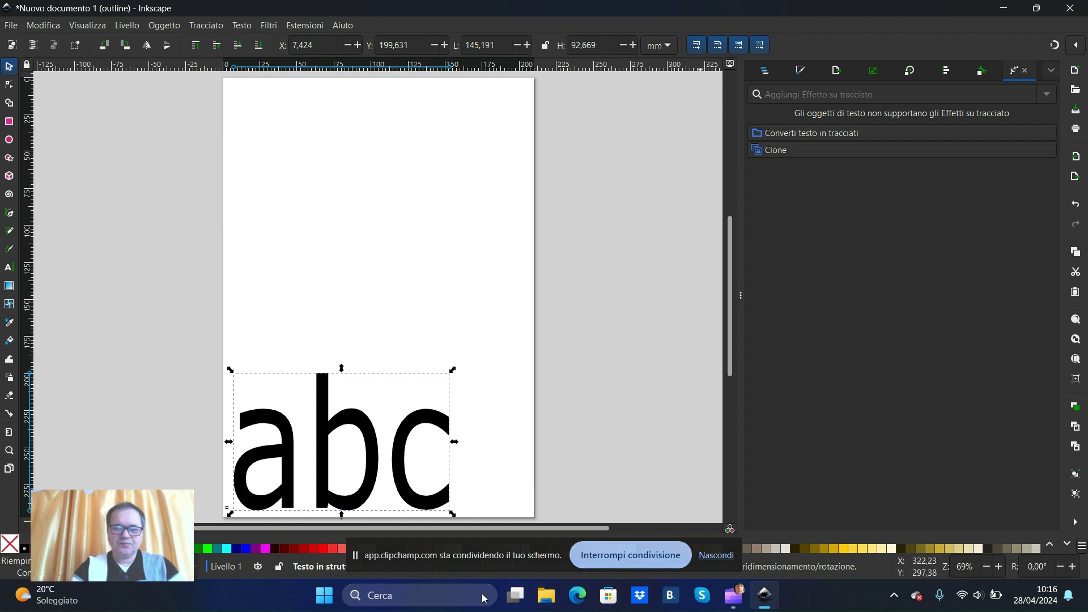
left_click(14, 29)
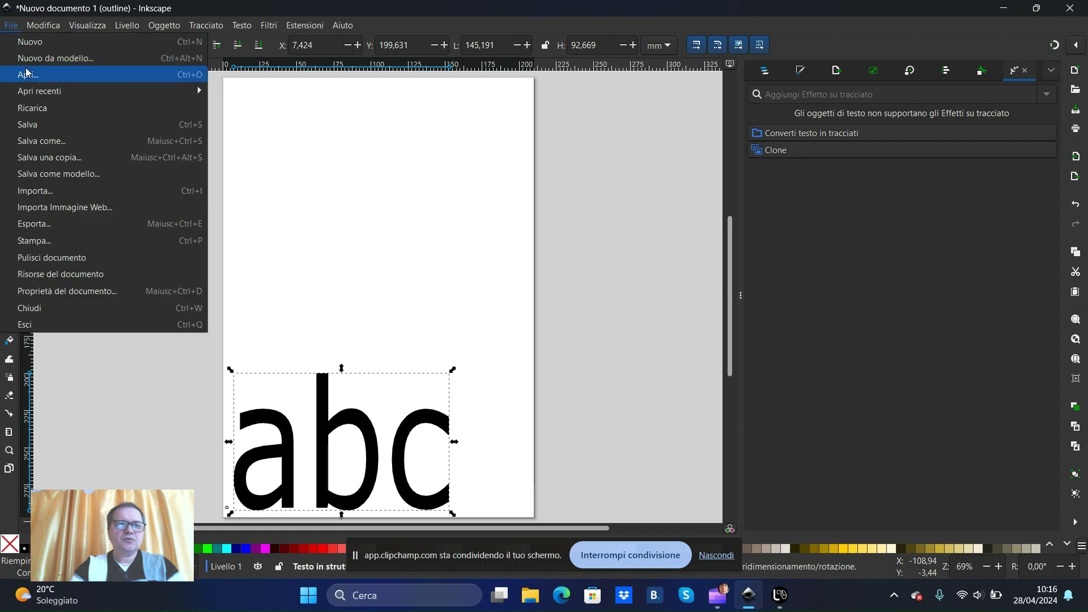
Save the drawing over the existing disegno.svg on the Desktop
left_click(45, 127)
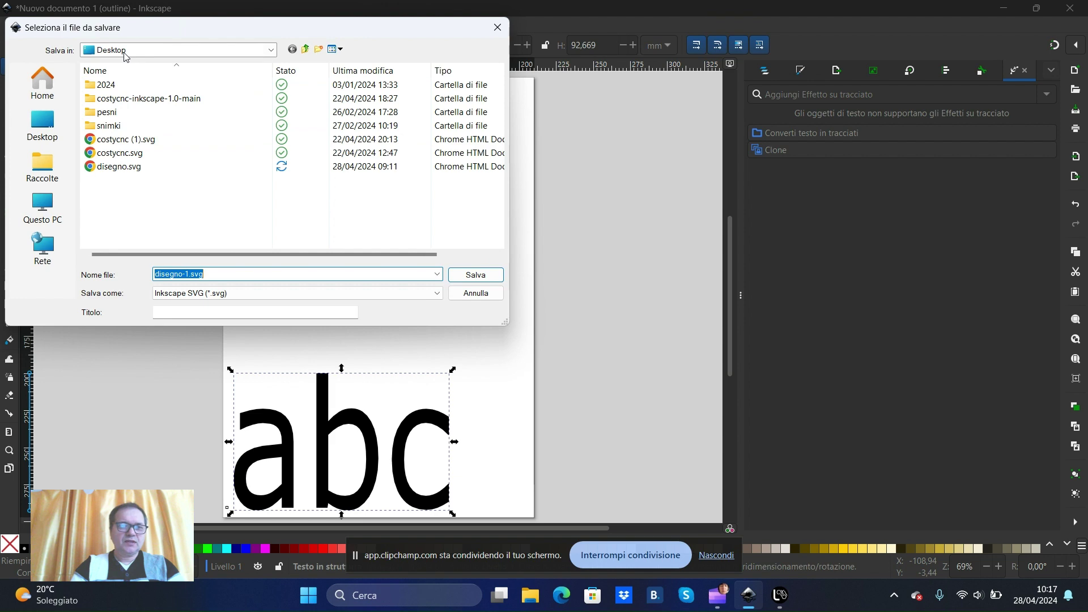
left_click(142, 168)
left_click(498, 277)
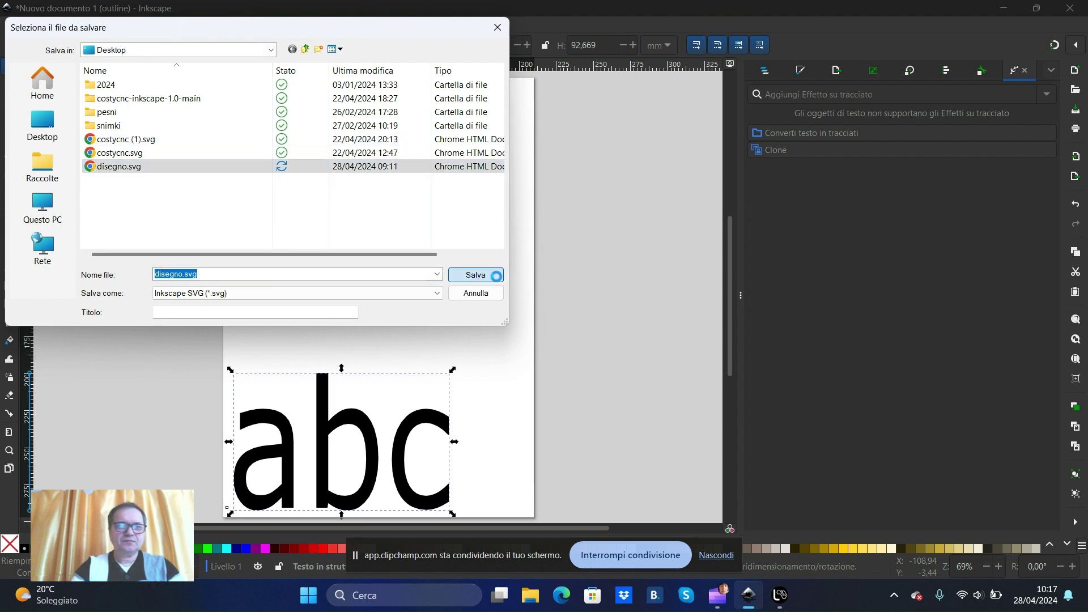
left_click(596, 357)
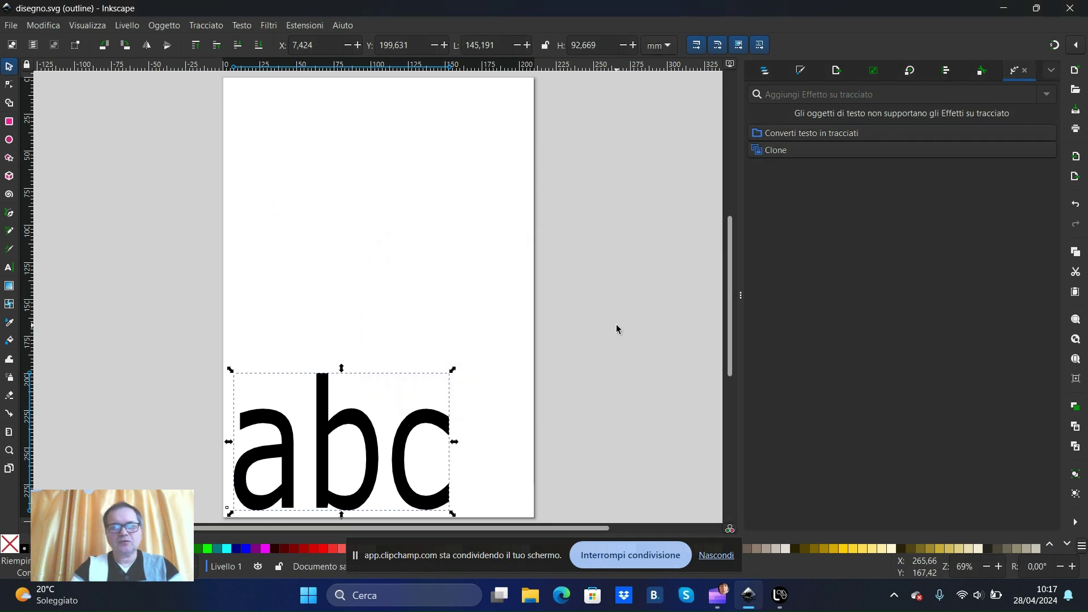
left_click(780, 594)
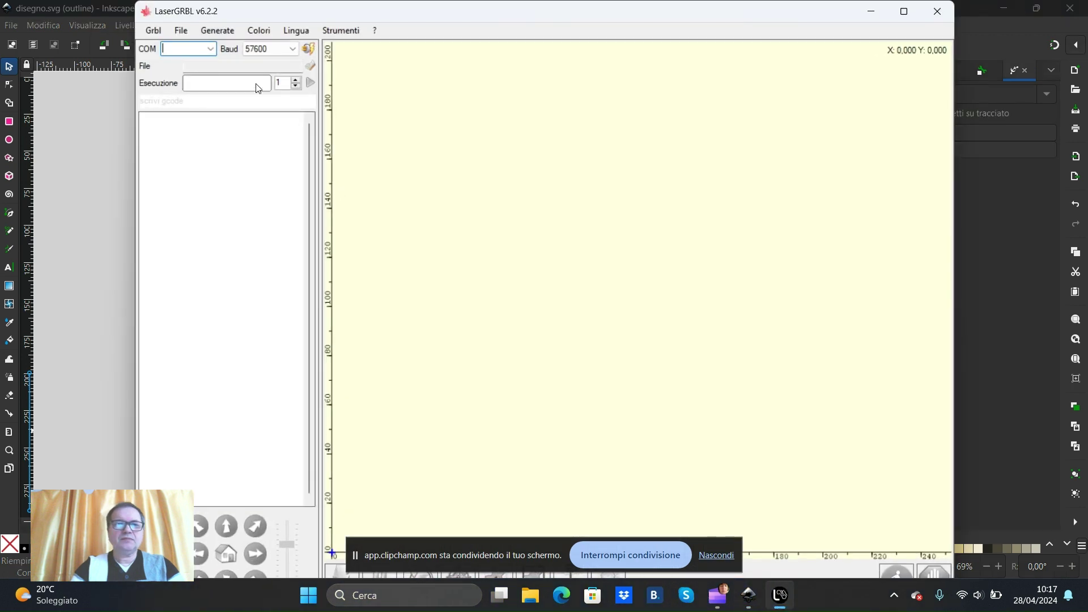
Load disegno.svg from the Desktop into LaserGRBL and create the job
left_click(183, 32)
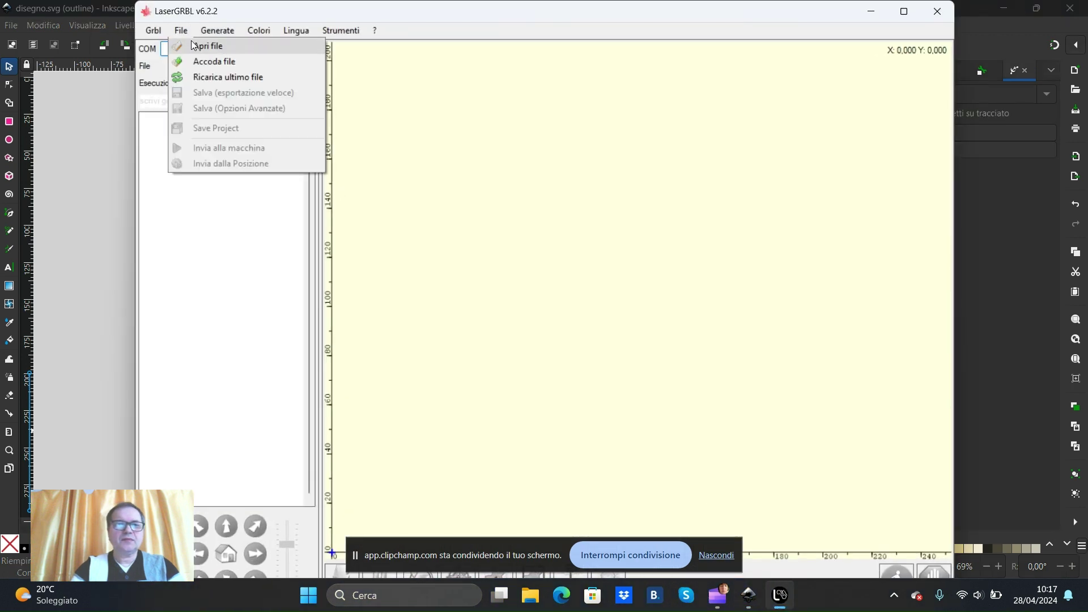
left_click(194, 45)
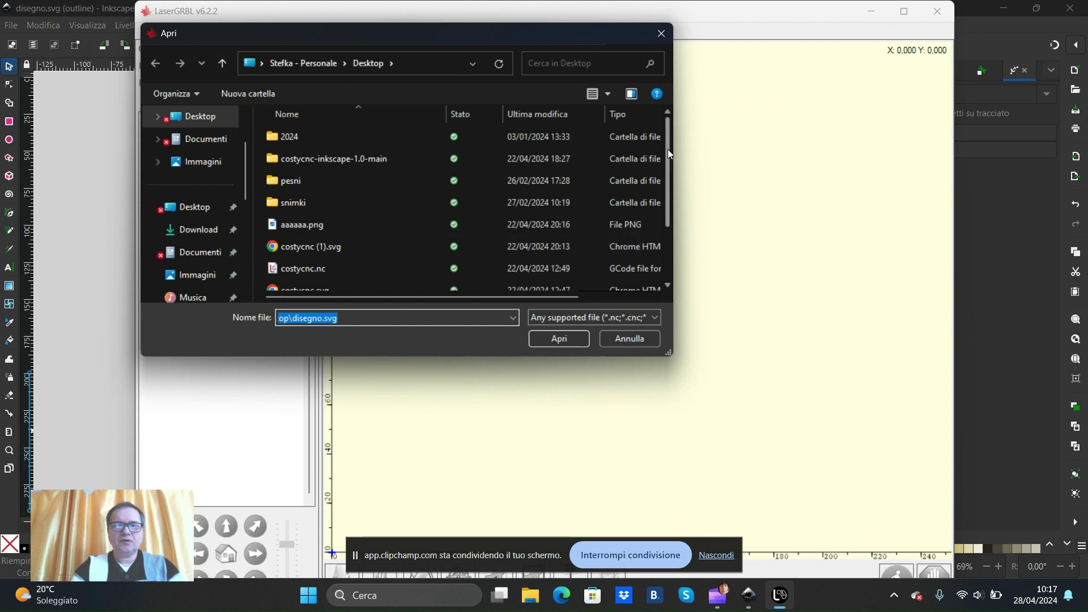
left_click_drag(668, 150, 669, 204)
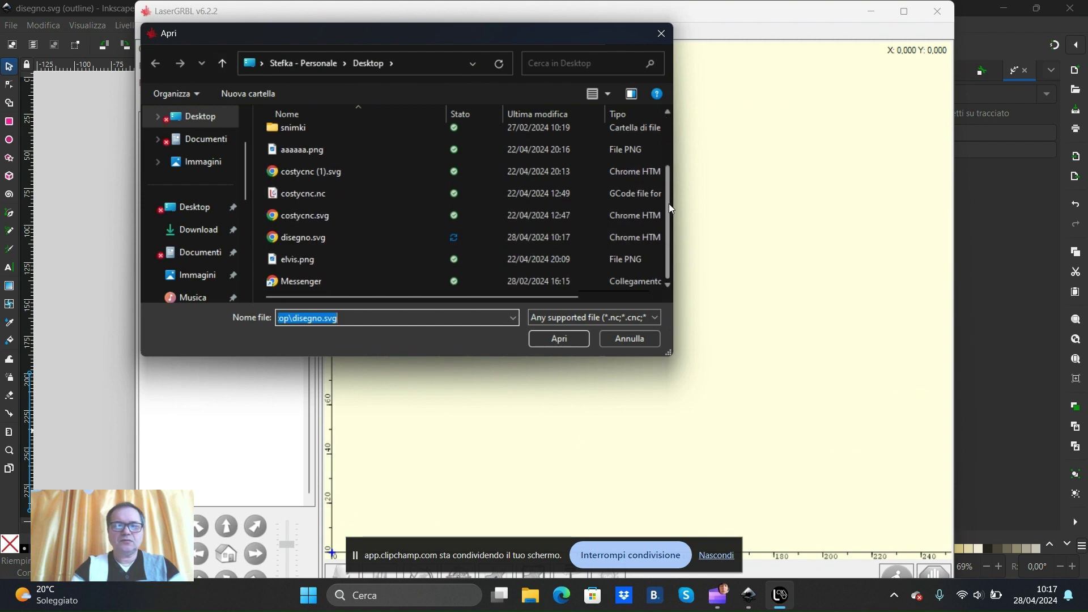
double_click(294, 243)
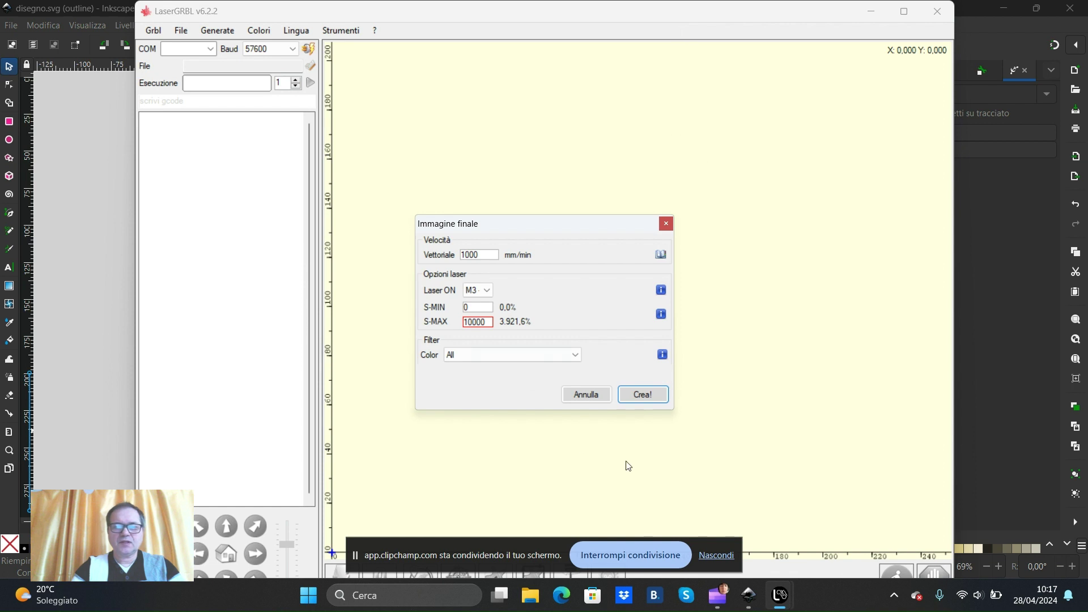
left_click(651, 396)
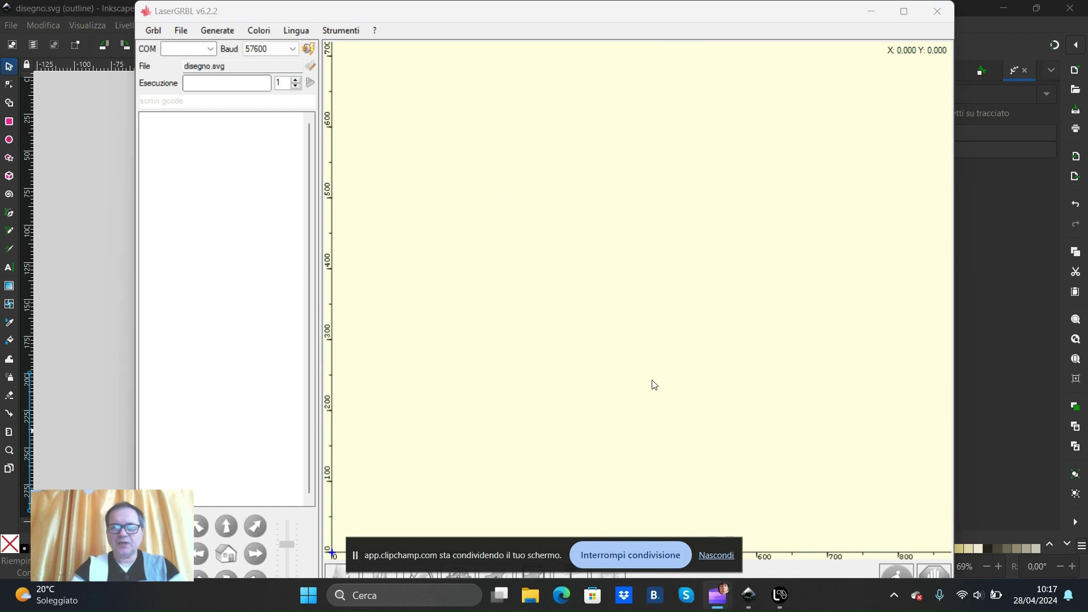
left_click(748, 595)
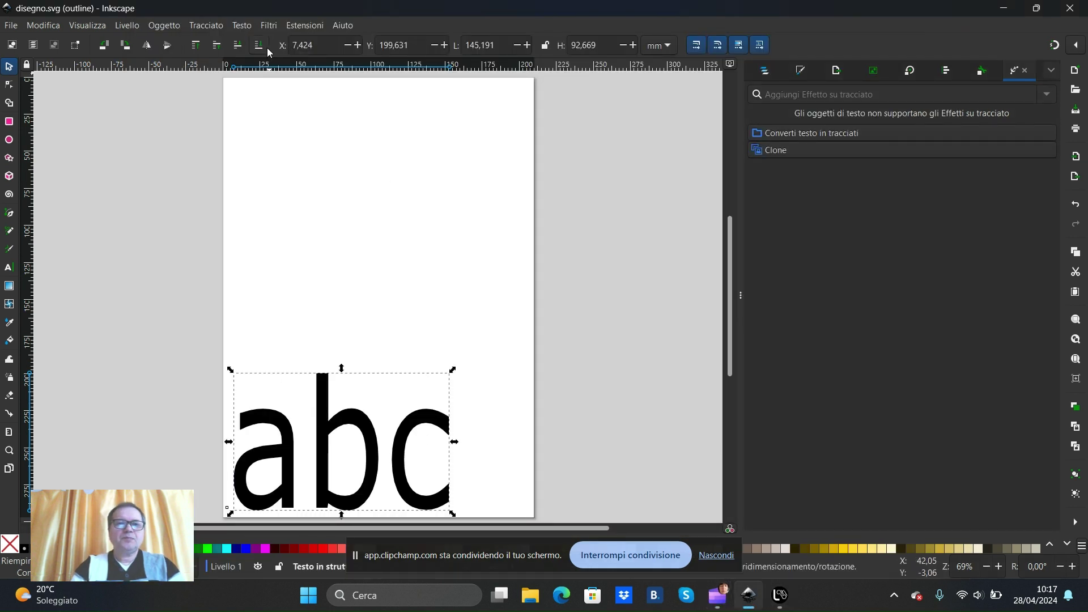
Convert the 'abc' text to a path (Object to Path) and check its nodes
left_click(218, 28)
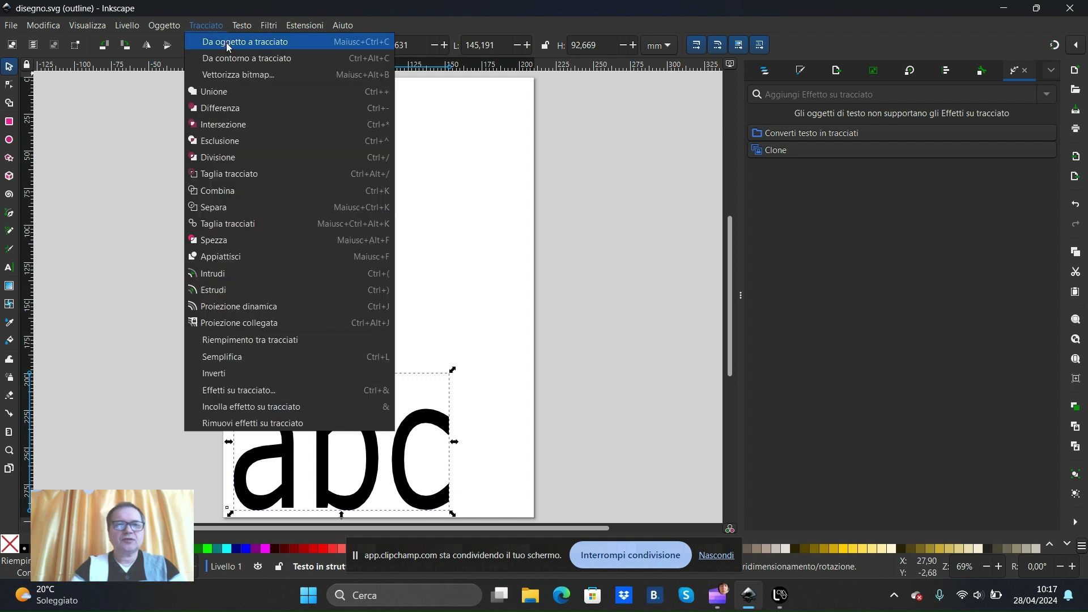
left_click(226, 43)
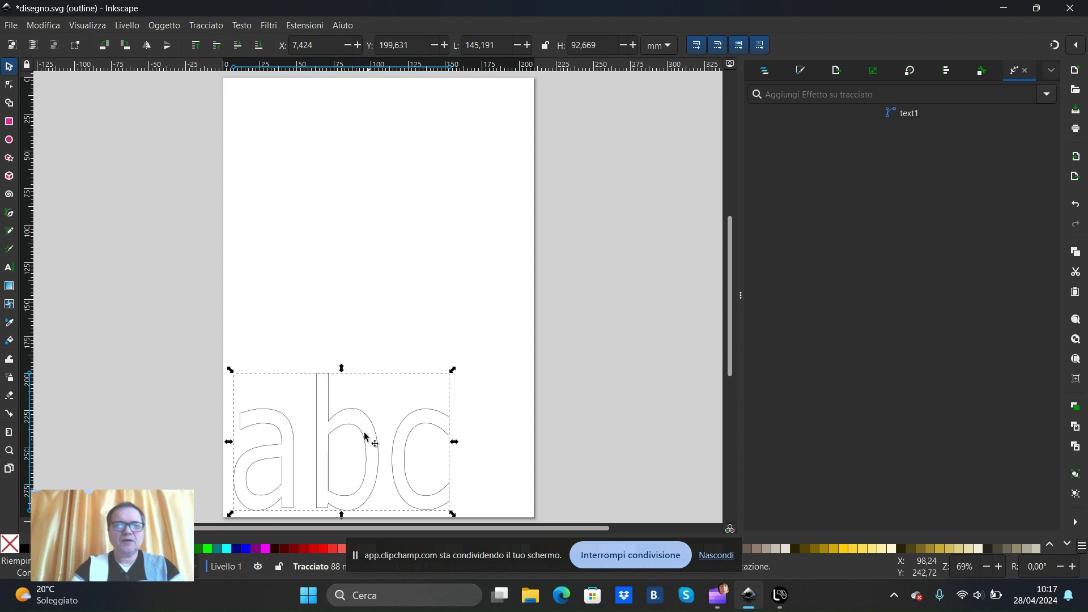
left_click(8, 85)
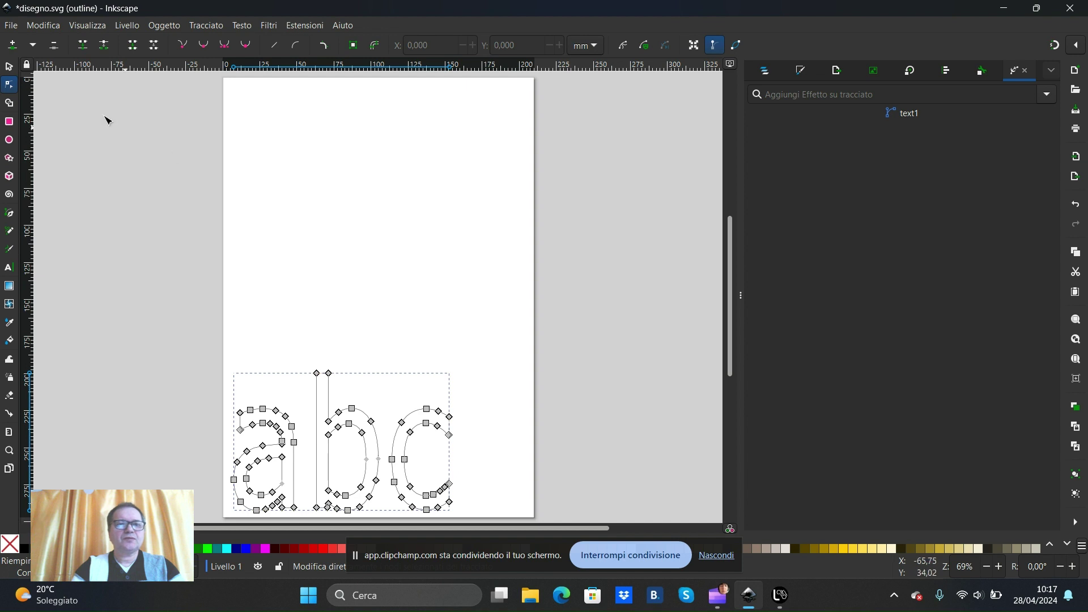
left_click(10, 67)
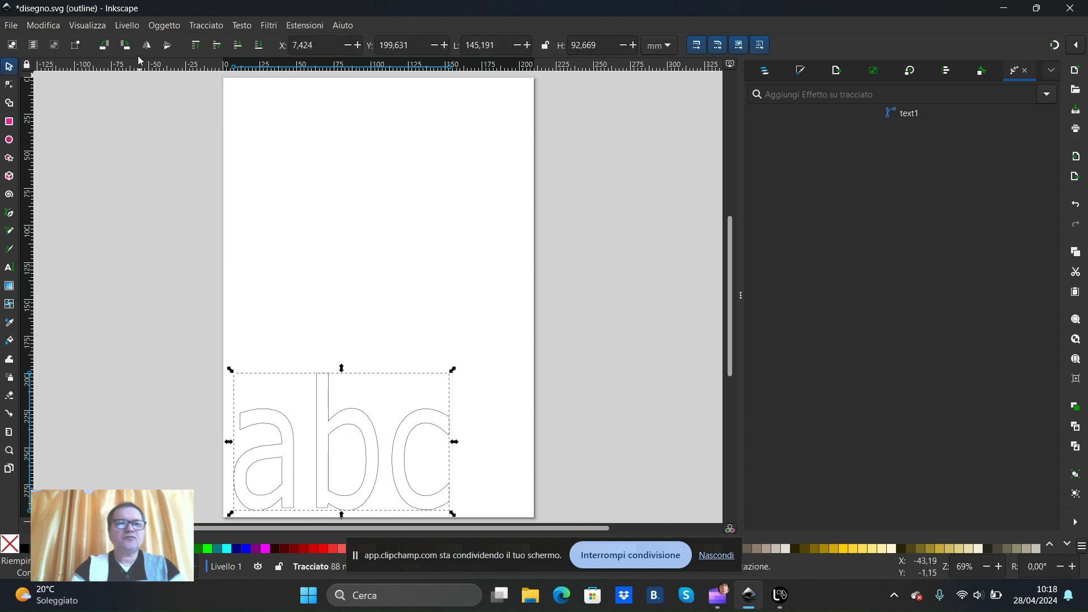
Switch the display to normal rendering and back to outline mode
left_click(88, 26)
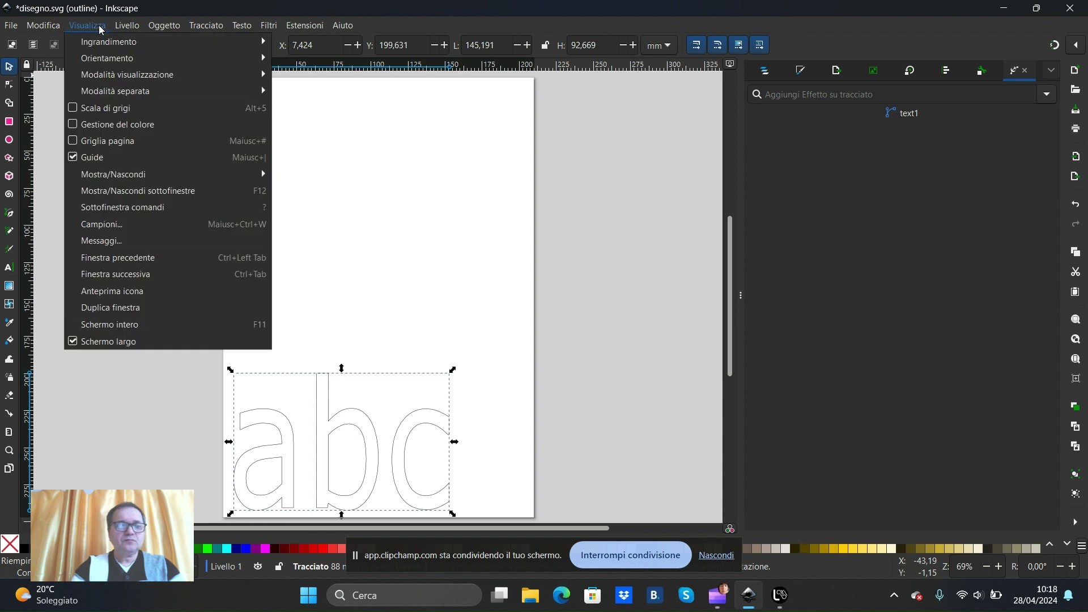
mouse_move(127, 74)
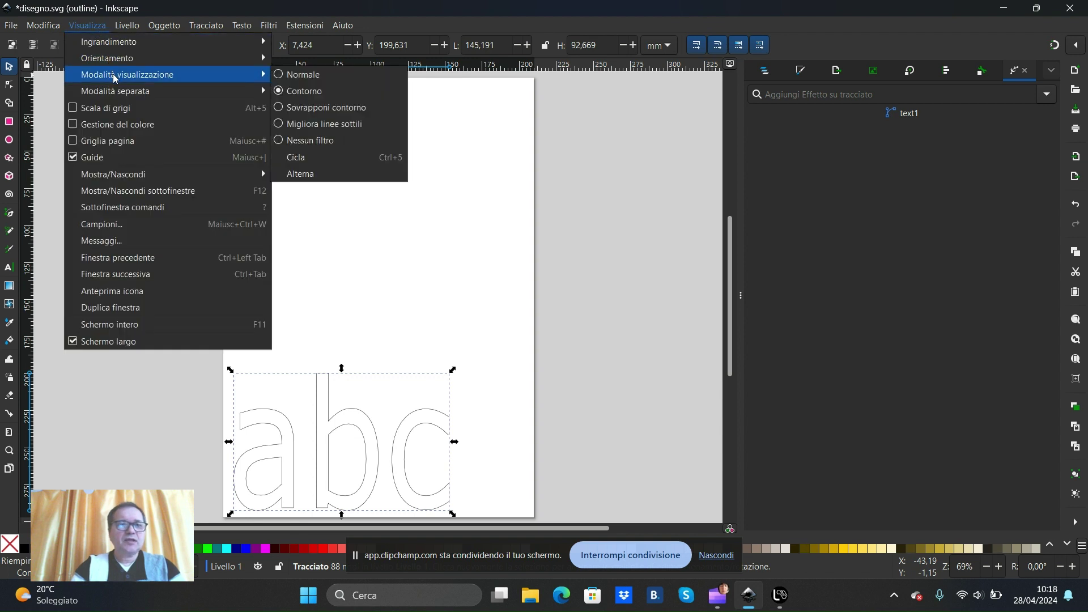
left_click(298, 74)
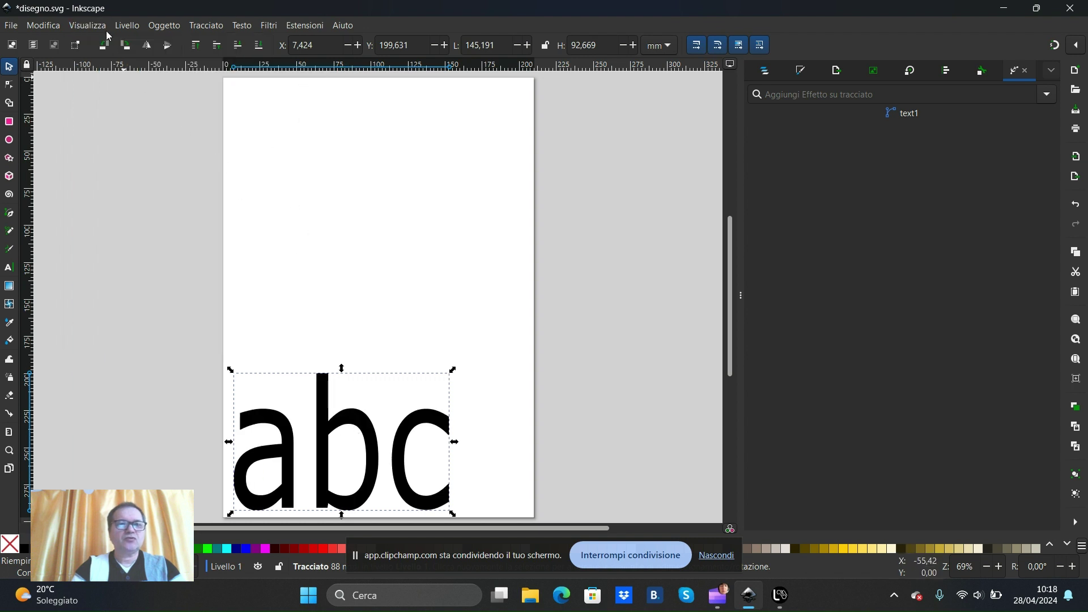
left_click(87, 26)
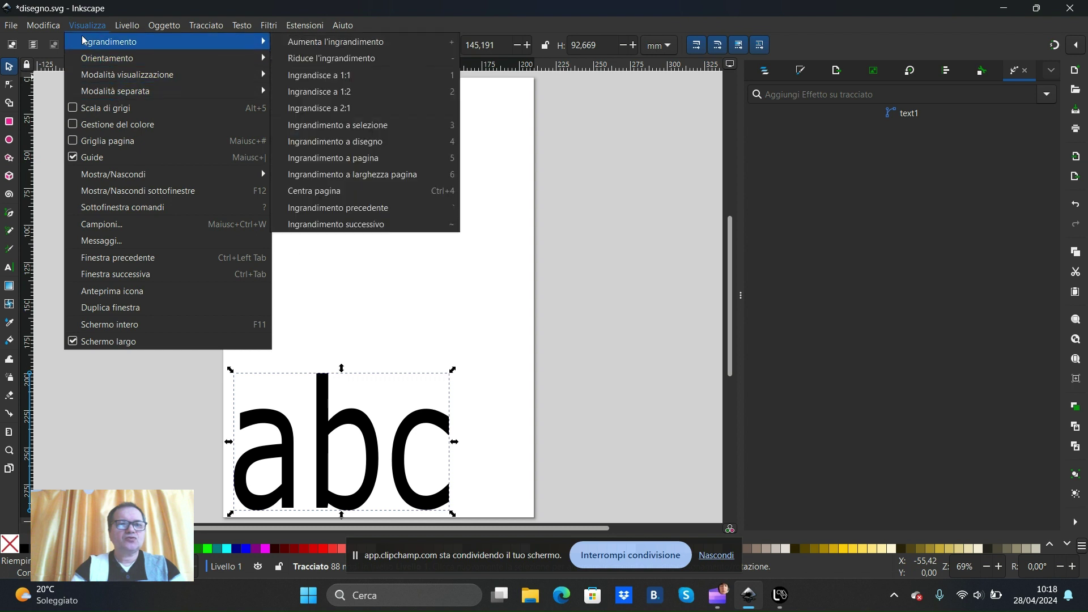
mouse_move(127, 75)
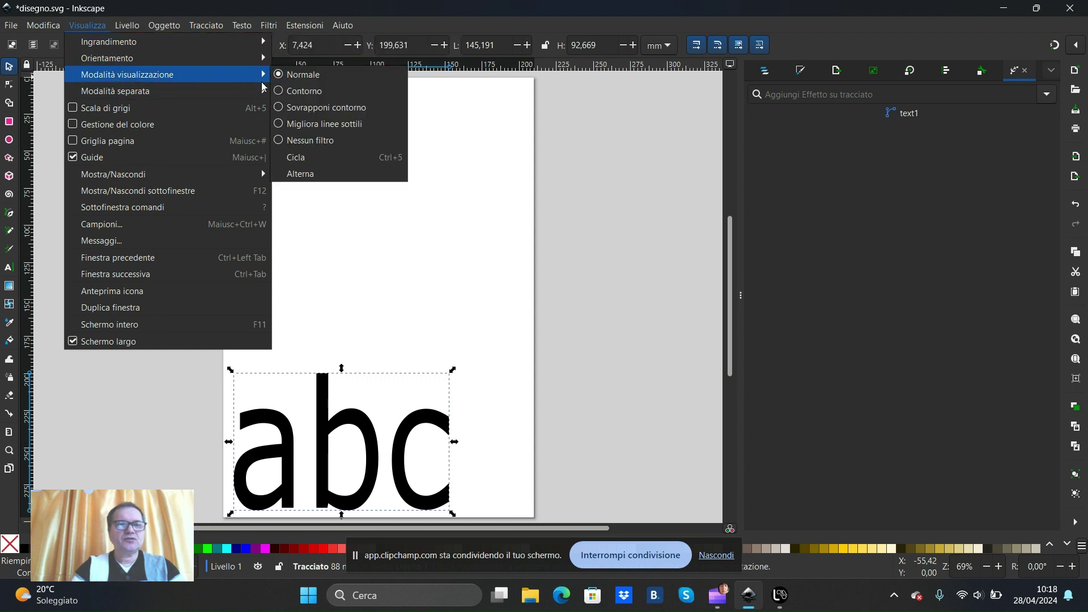
left_click(293, 96)
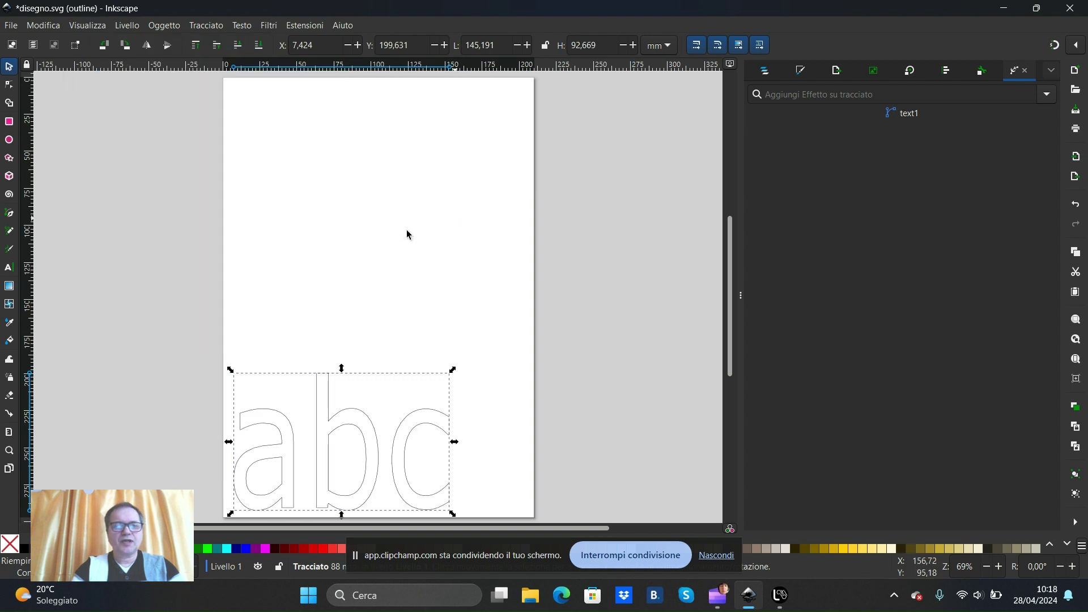
Check the abc path nodes and save disegno.svg
left_click(9, 86)
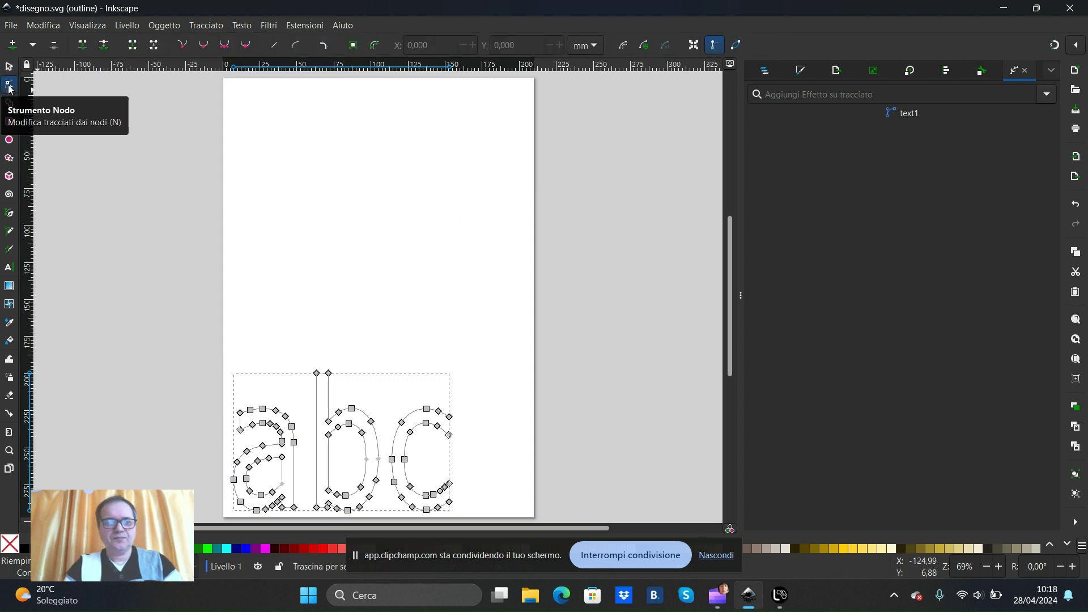
left_click(9, 68)
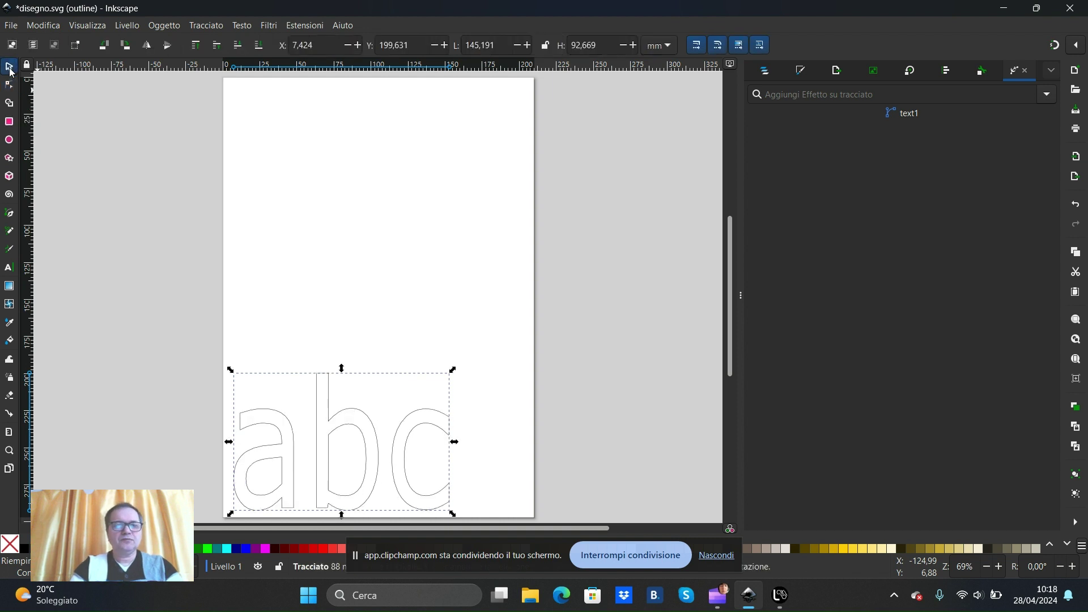
left_click(11, 28)
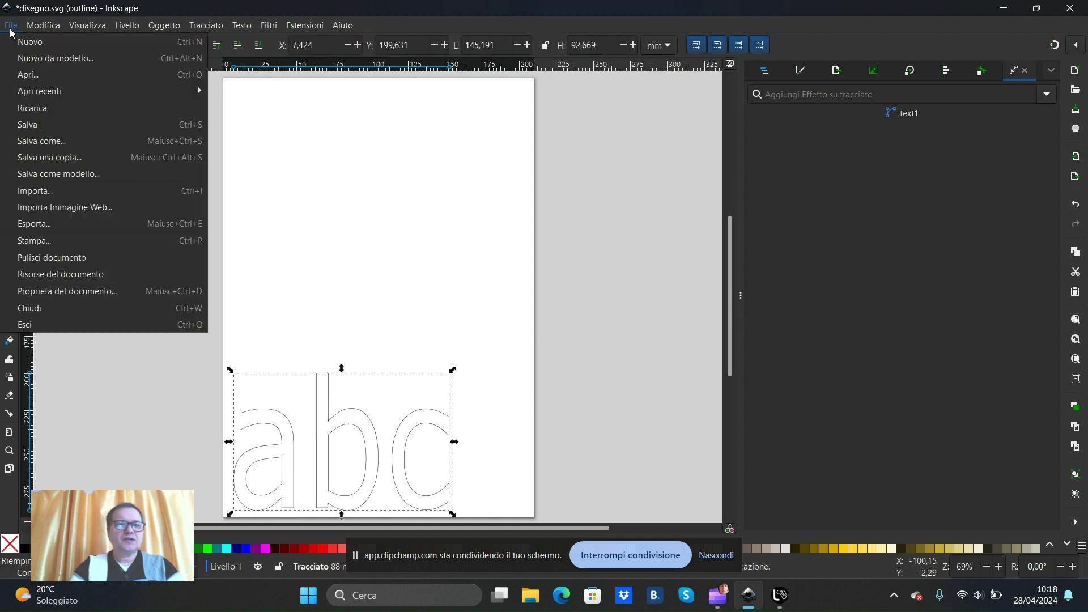
left_click(46, 126)
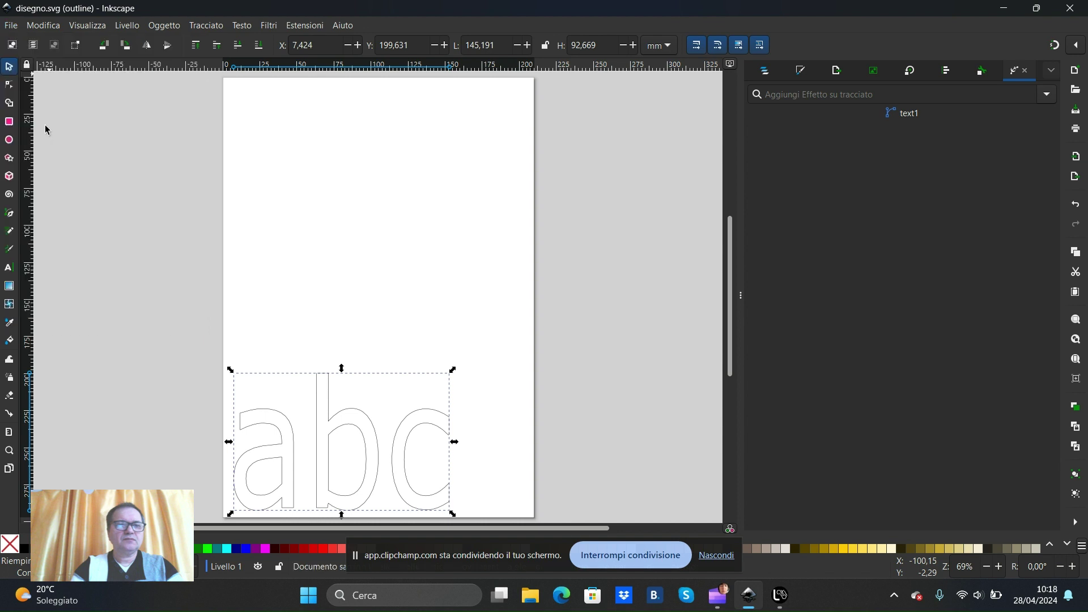
Reload disegno.svg in LaserGRBL so the 'abc' outline previews with a 1 min 10 sec estimate
left_click(780, 602)
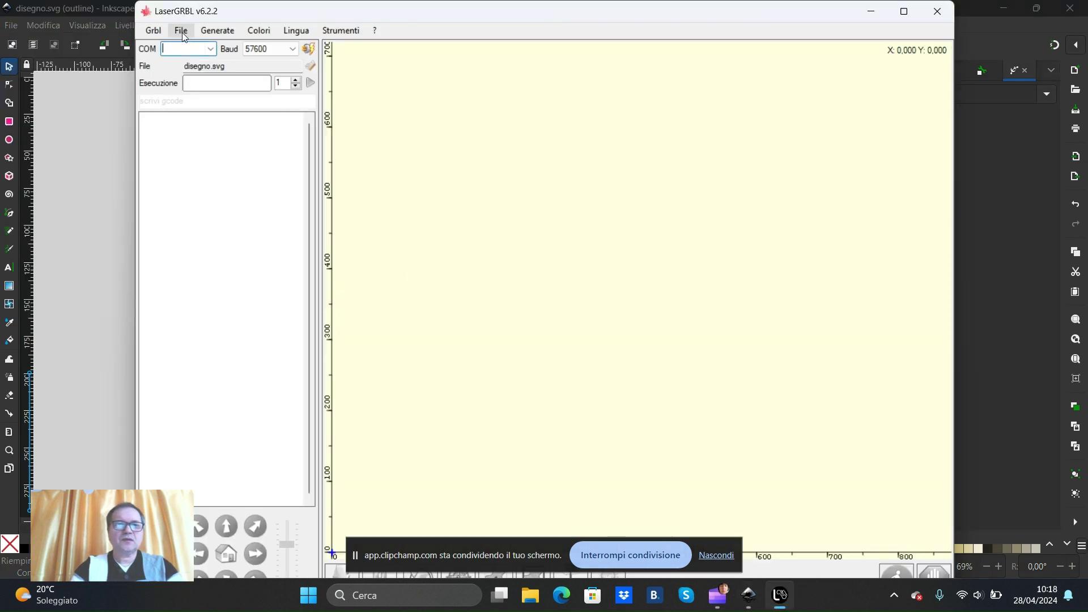
left_click(181, 32)
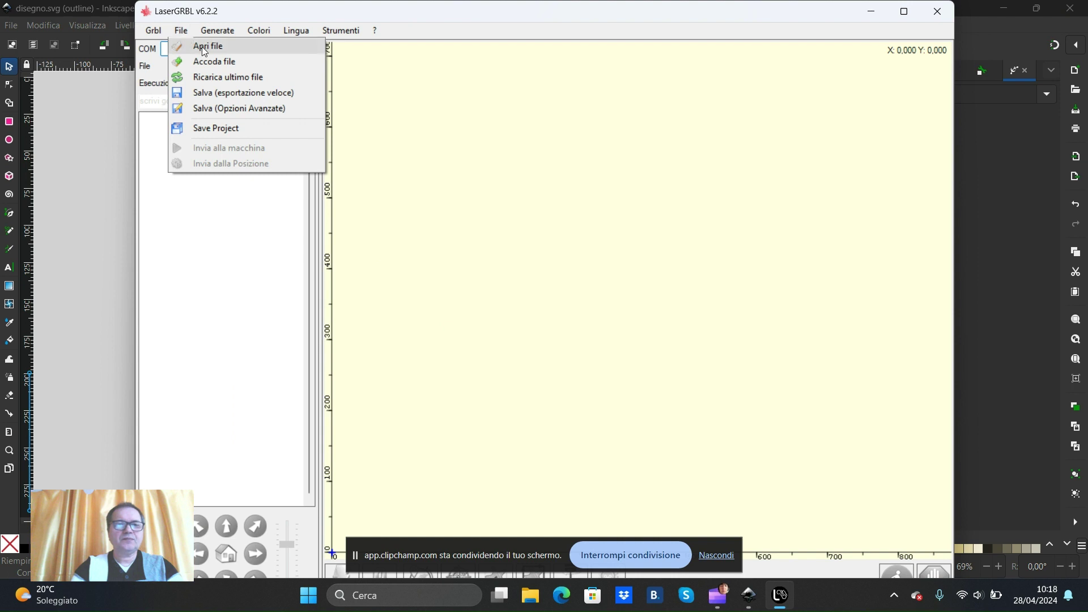
left_click(205, 46)
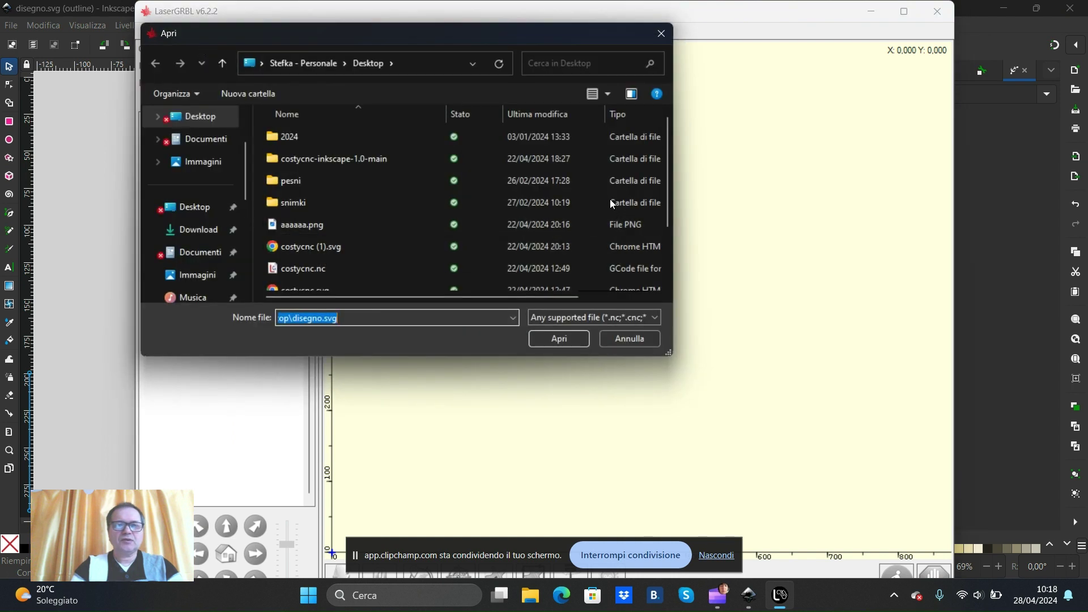
left_click_drag(667, 176, 675, 228)
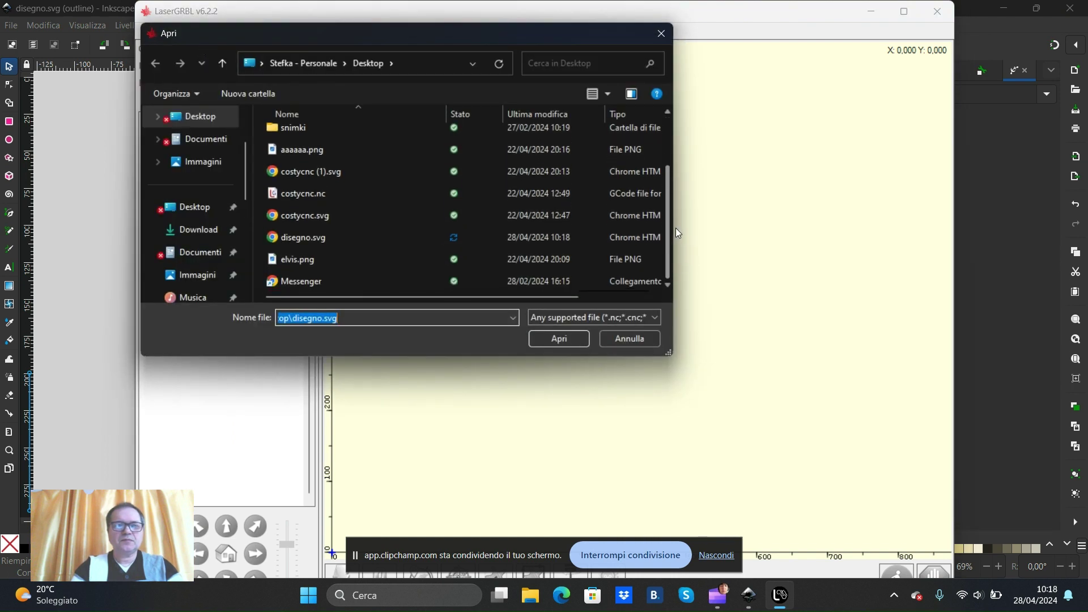
double_click(320, 245)
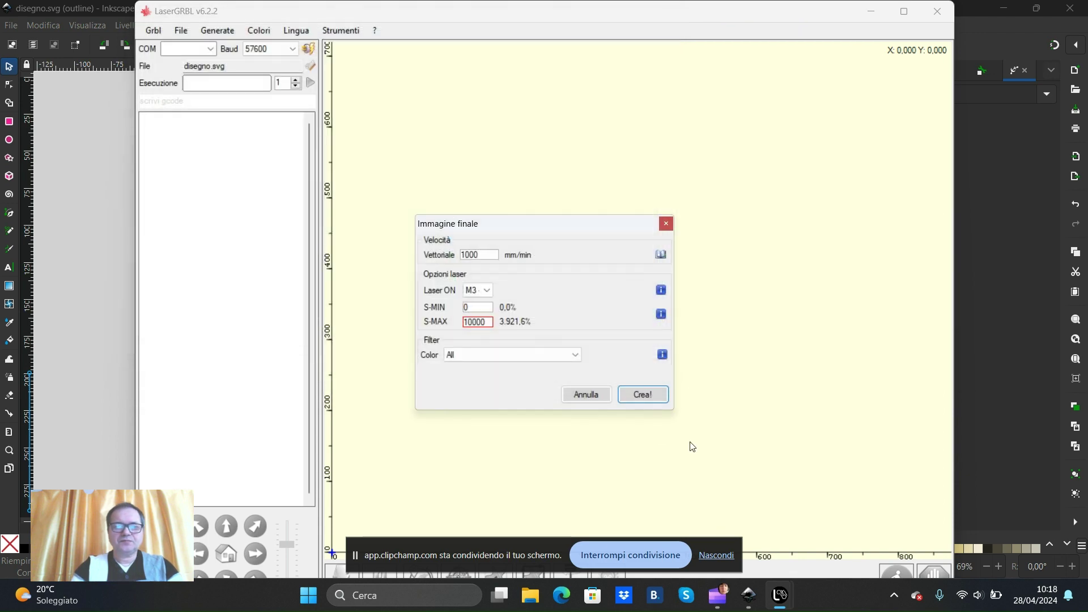
left_click(661, 401)
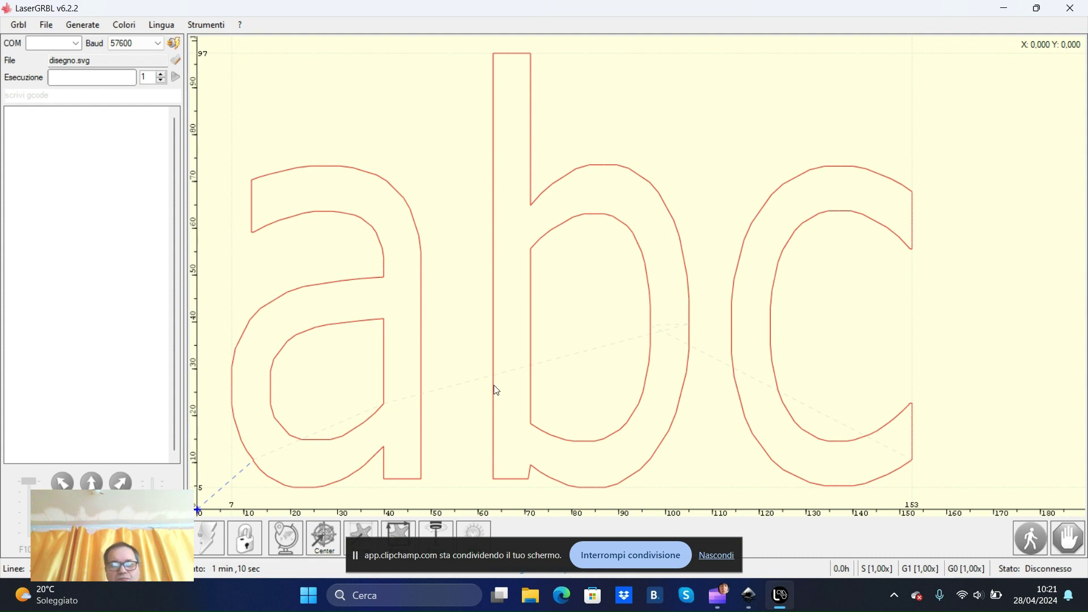
left_click(749, 595)
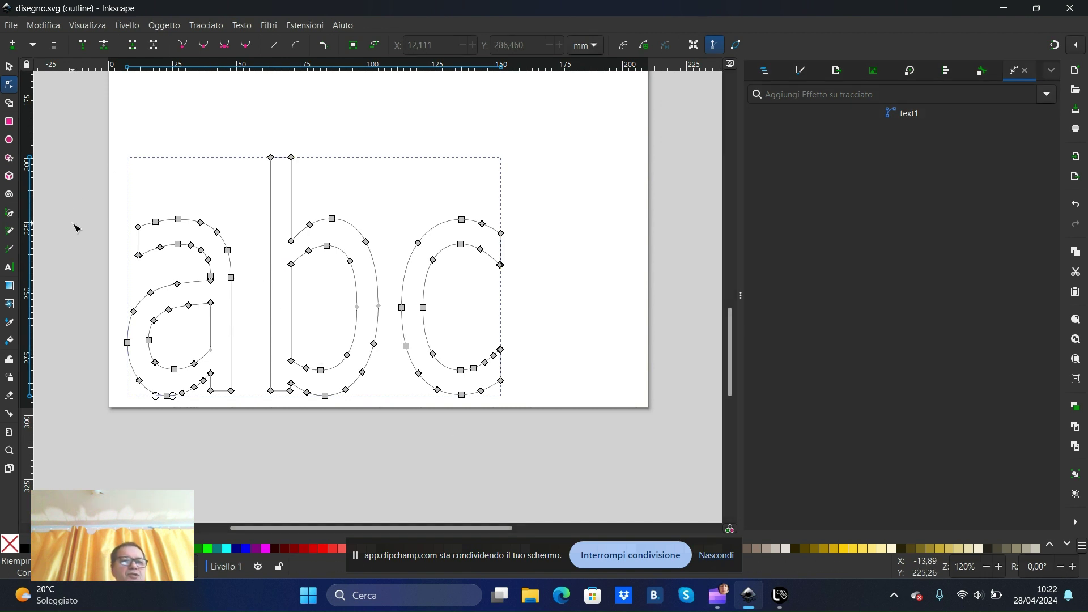
Draw a short horizontal Pen line across the right stroke of the letter a
left_click(10, 213)
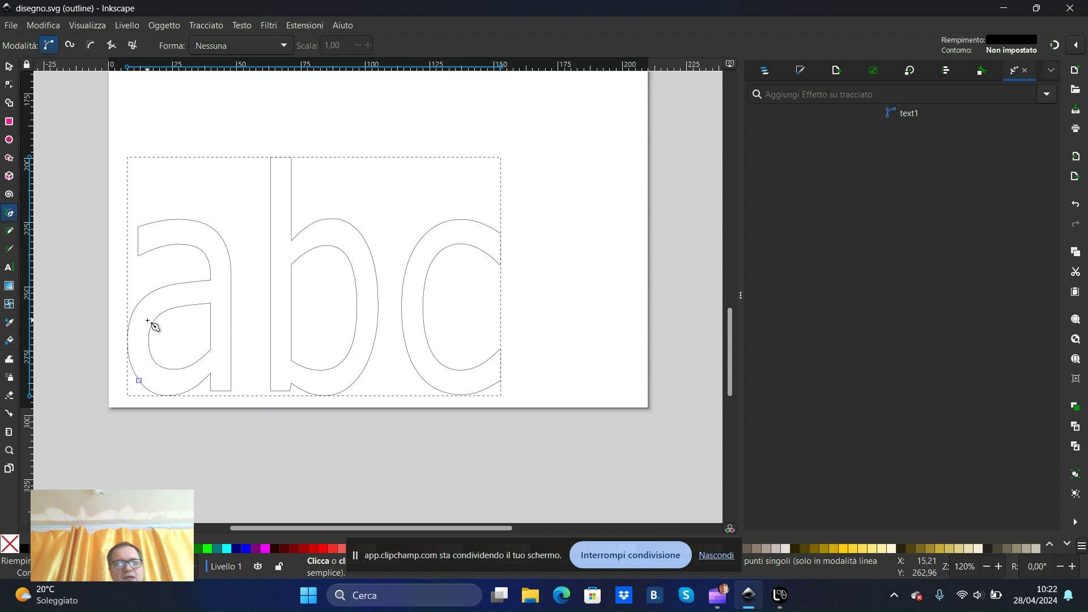
left_click_drag(198, 331, 243, 328)
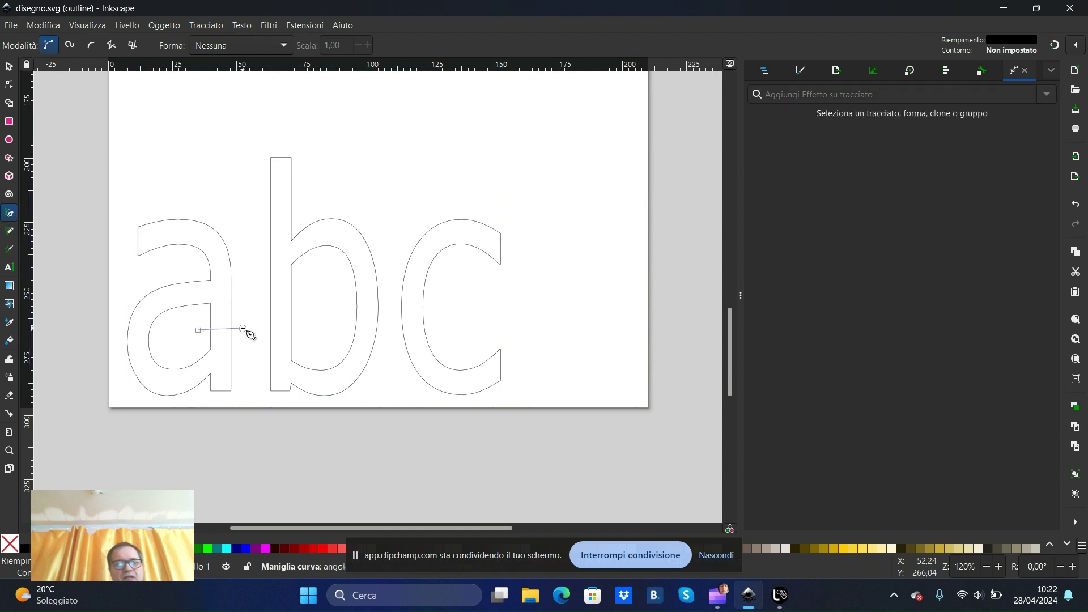
left_click_drag(243, 328, 243, 328)
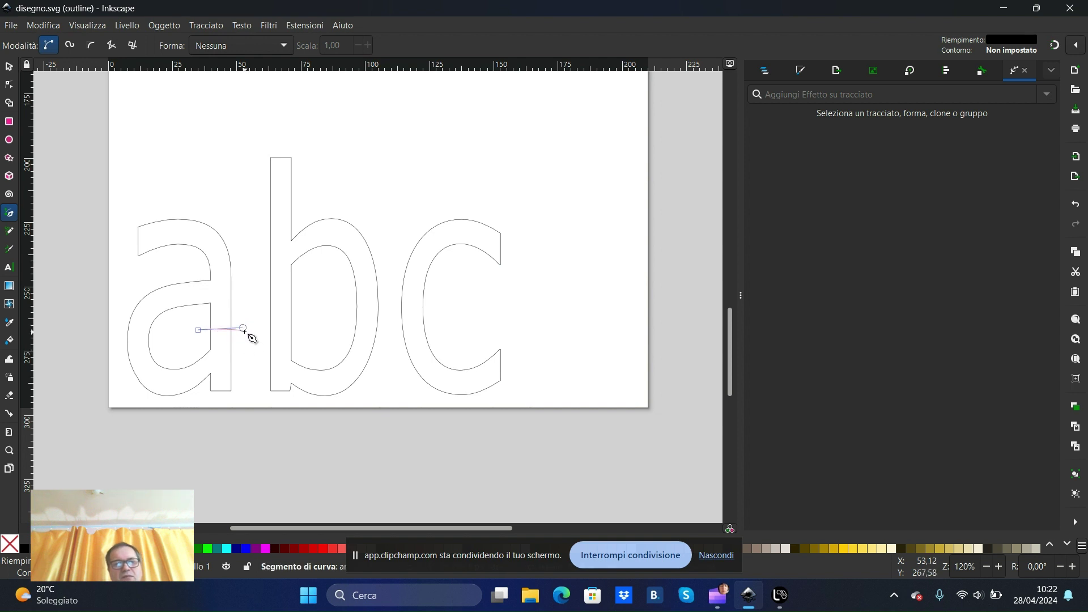
double_click(243, 328)
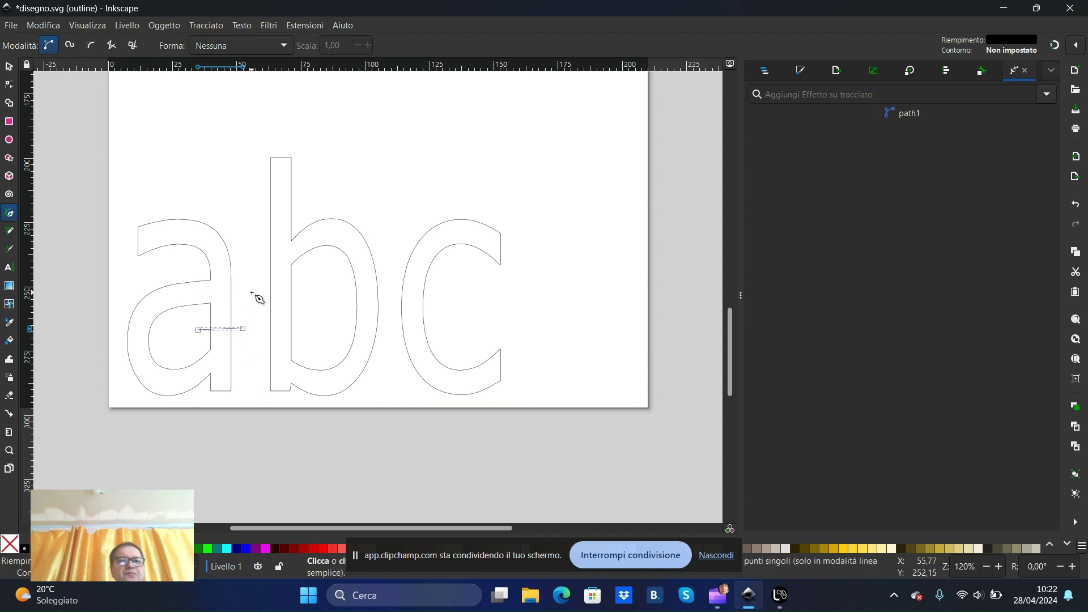
Rubber-band select the line together with the abc outline
left_click(8, 68)
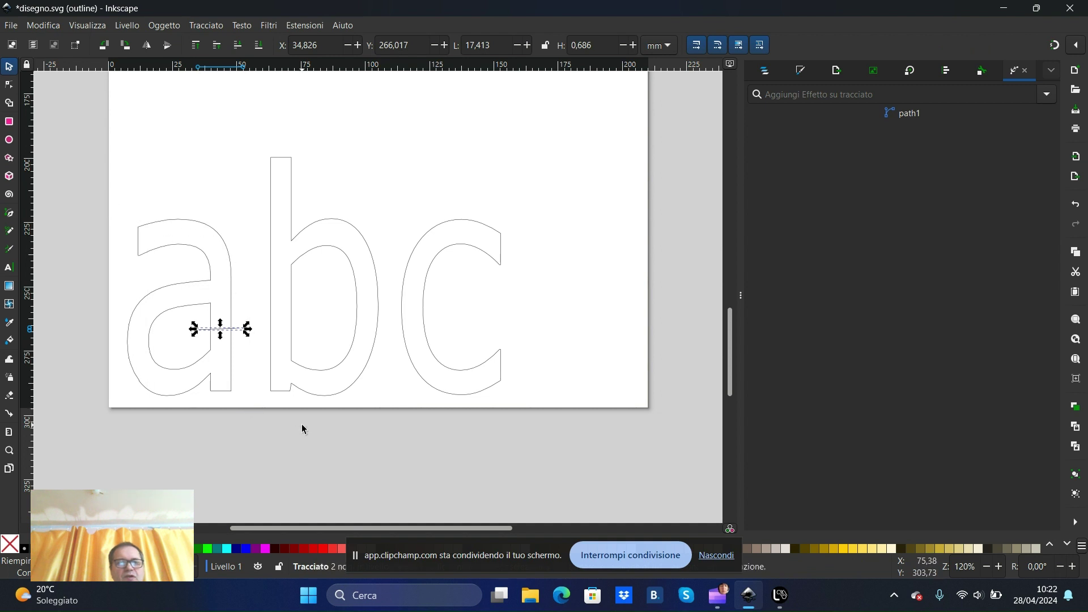
left_click_drag(542, 403, 120, 108)
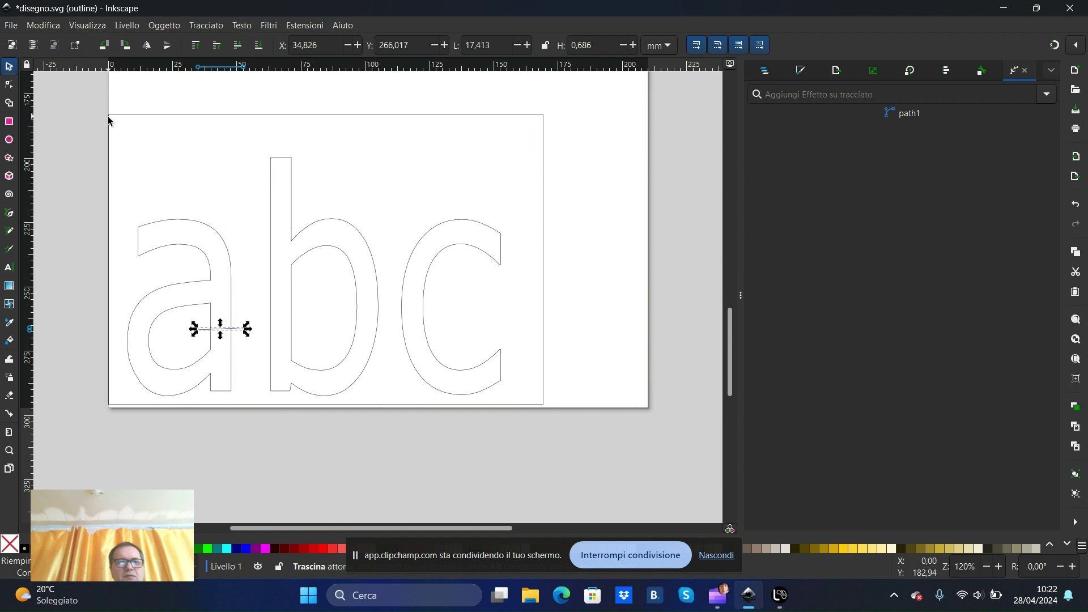
left_click_drag(120, 107, 110, 130)
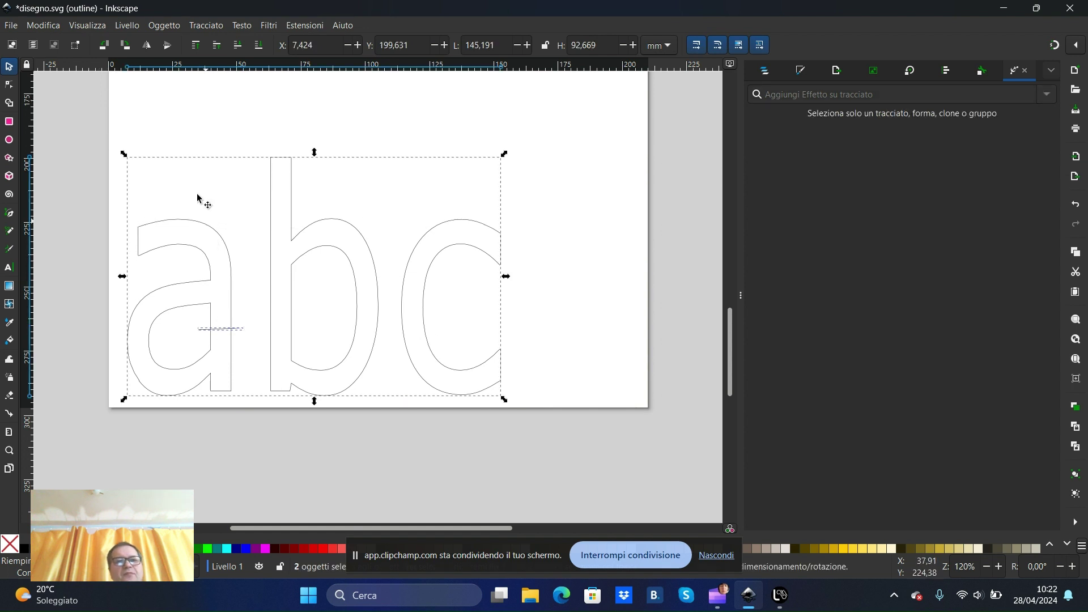
left_click(205, 25)
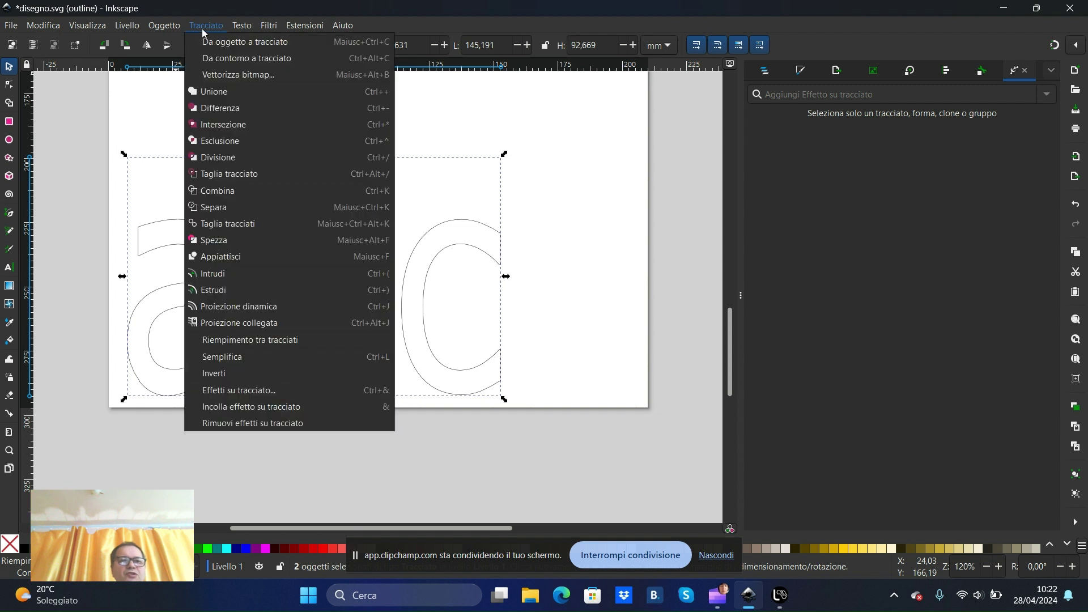
Apply Path > Division with the line to cut the a, then deselect everything
left_click(233, 160)
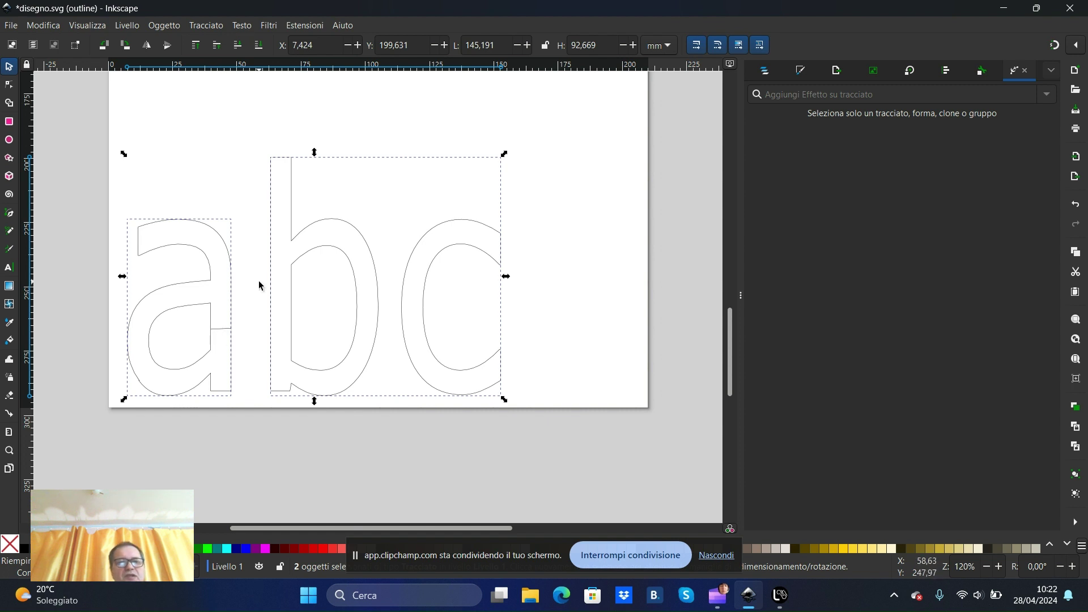
left_click(192, 106)
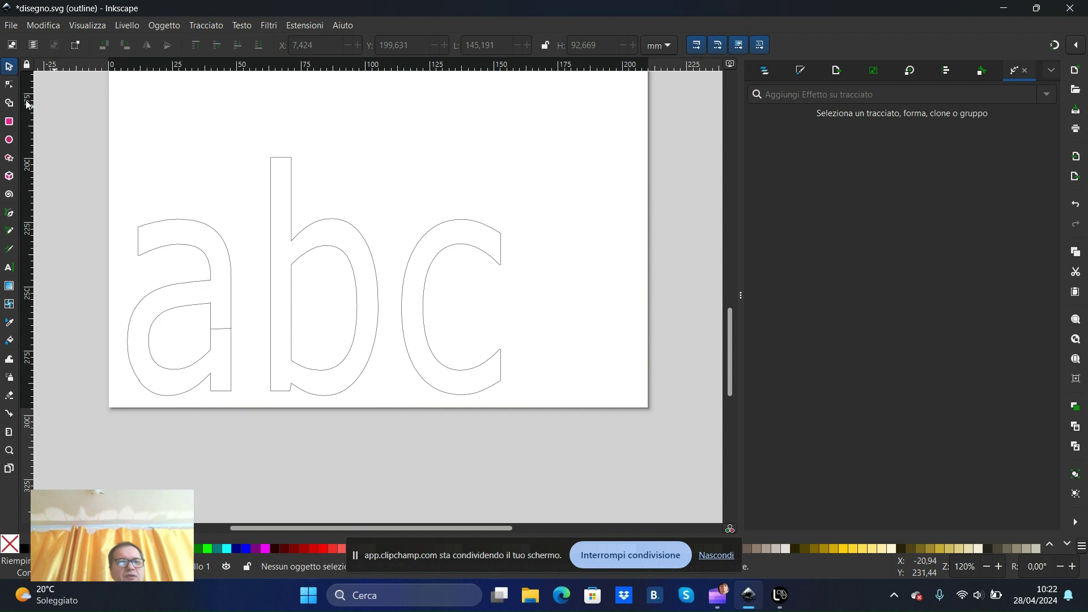
Zoom in on the letters and nudge a node on the b's inner curve
left_click(9, 85)
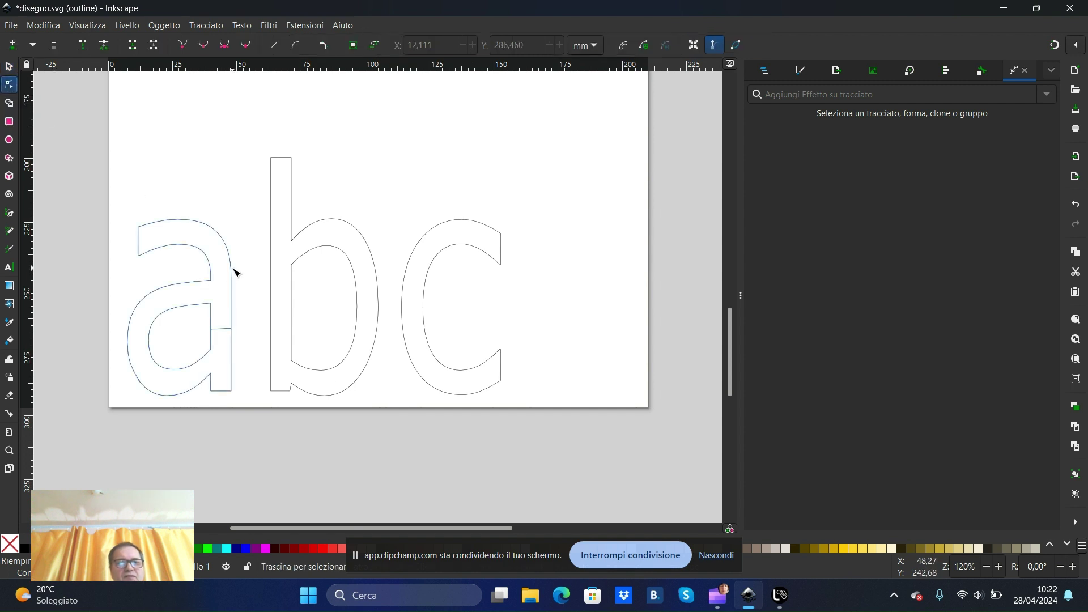
left_click(233, 270)
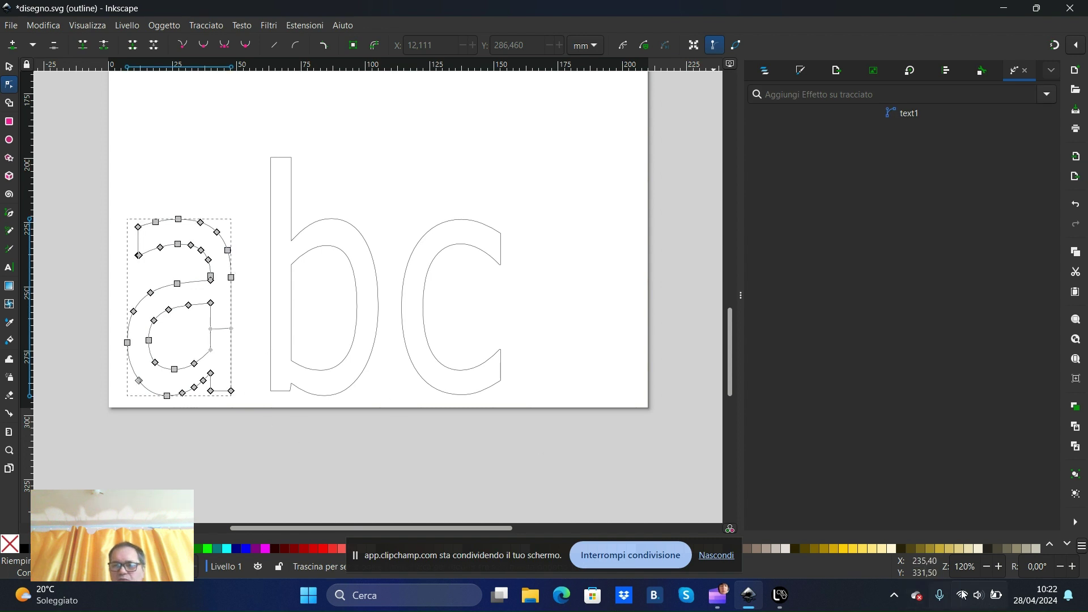
left_click(998, 567)
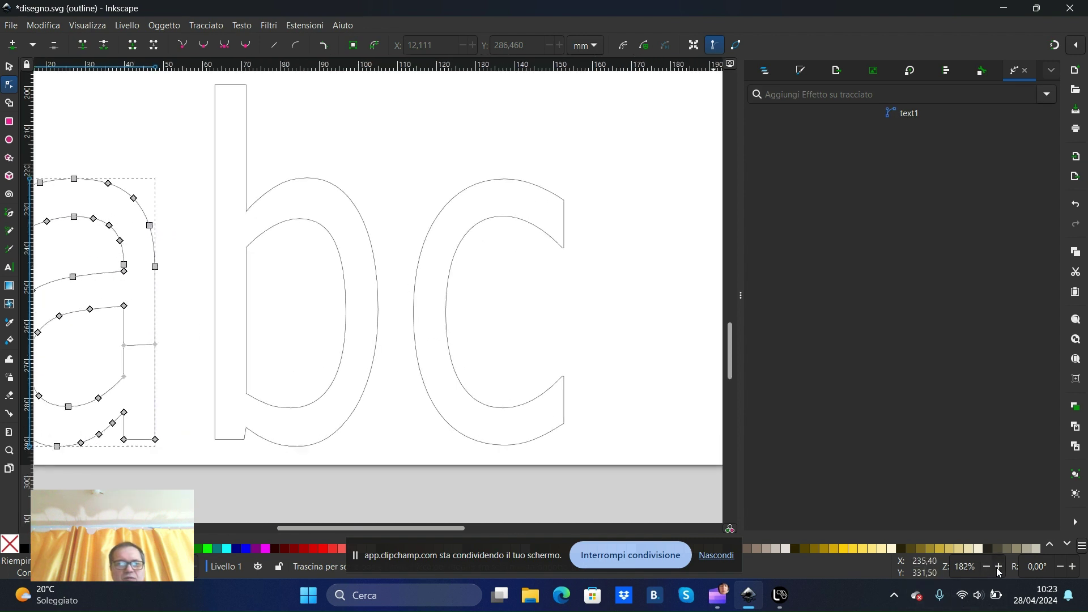
left_click(998, 566)
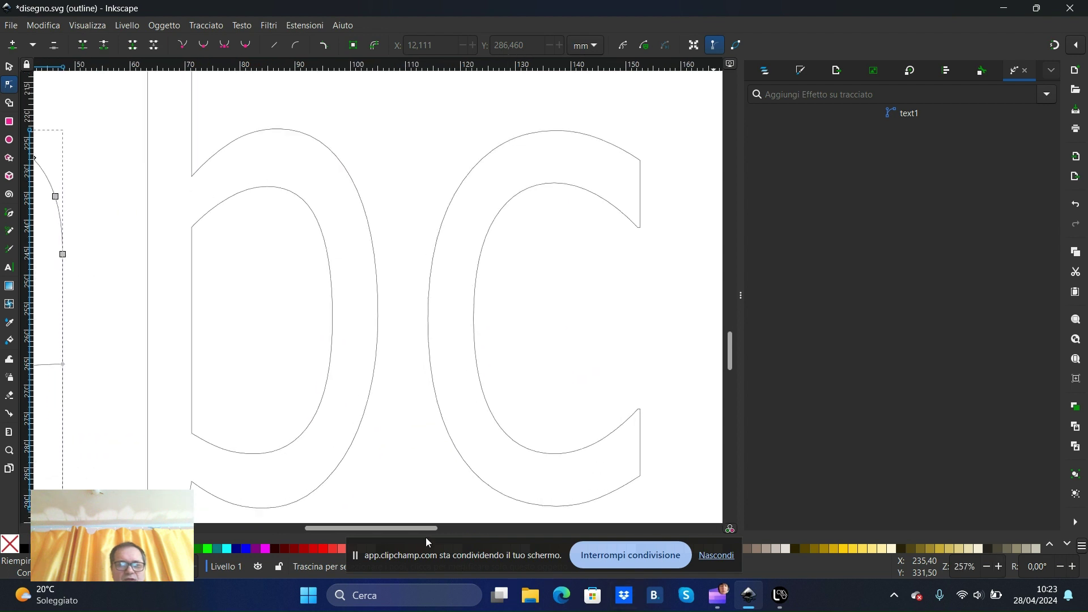
left_click_drag(423, 527, 364, 527)
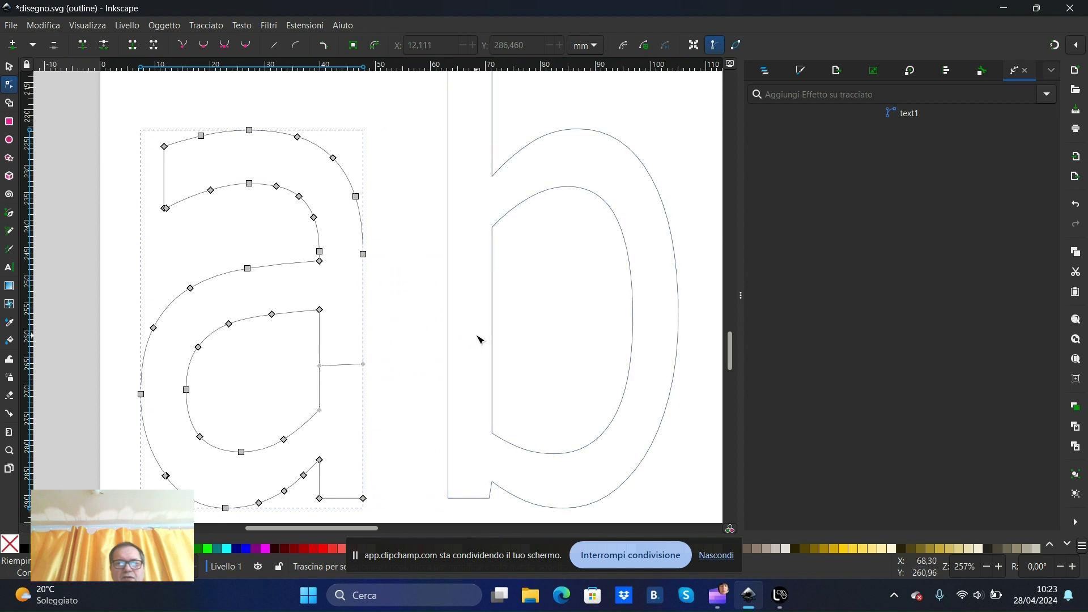
left_click(492, 326)
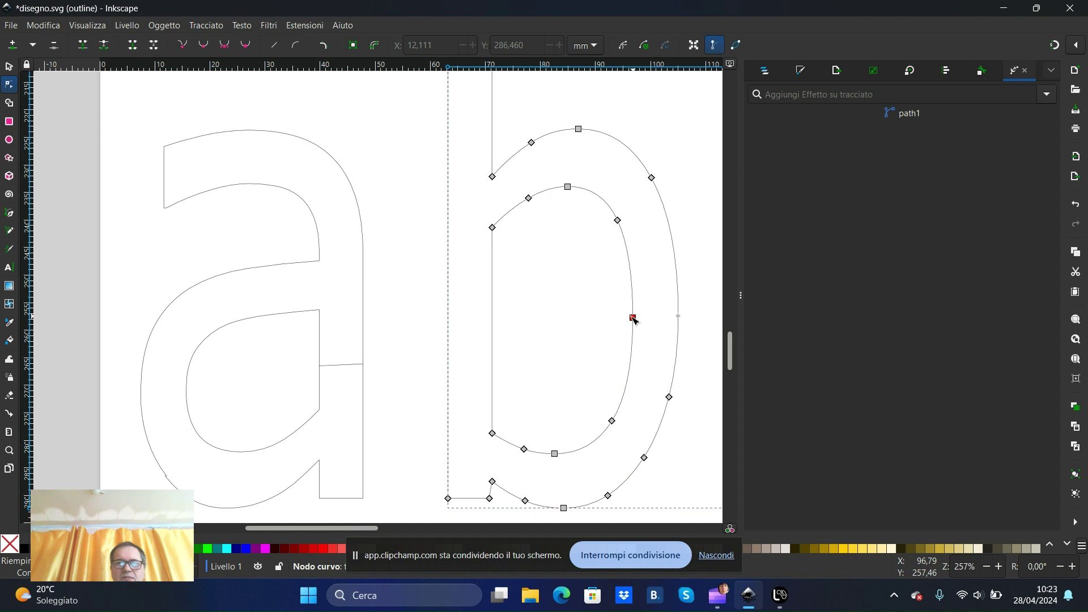
mouse_move(632, 317)
left_mouse_down()
mouse_move(616, 320)
mouse_move(635, 322)
left_mouse_up()
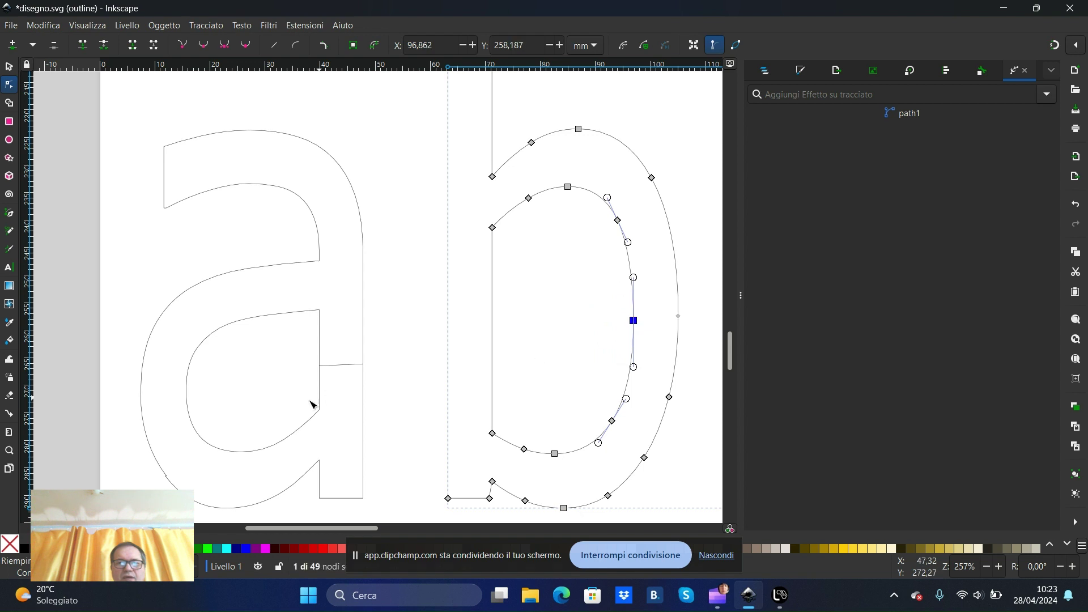
Raise the a's lower cut nodes onto the upper edge to close the gap
left_click(362, 377)
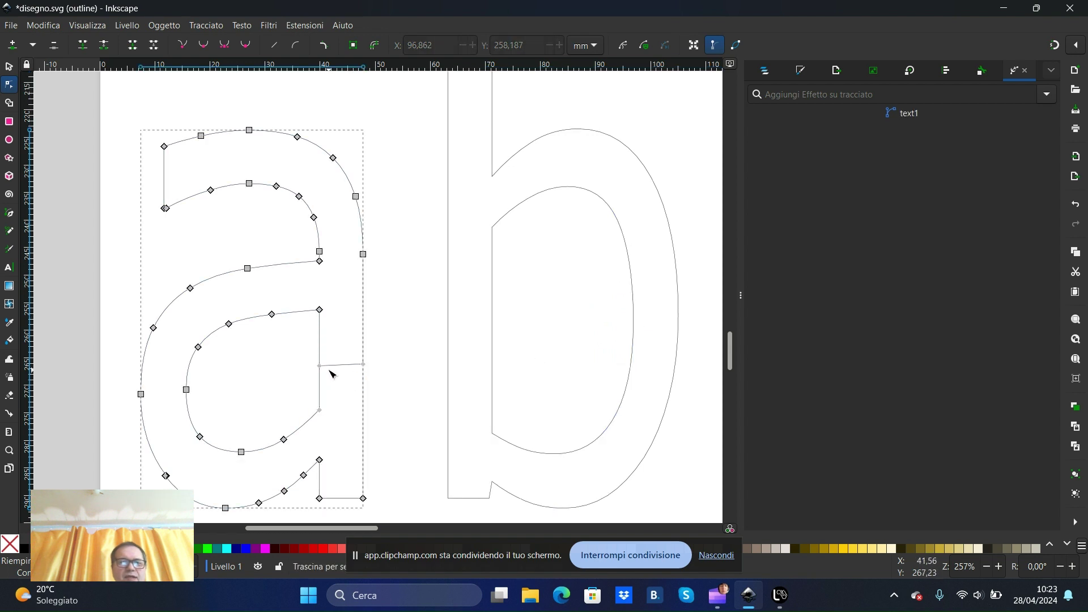
left_click_drag(321, 367, 319, 349)
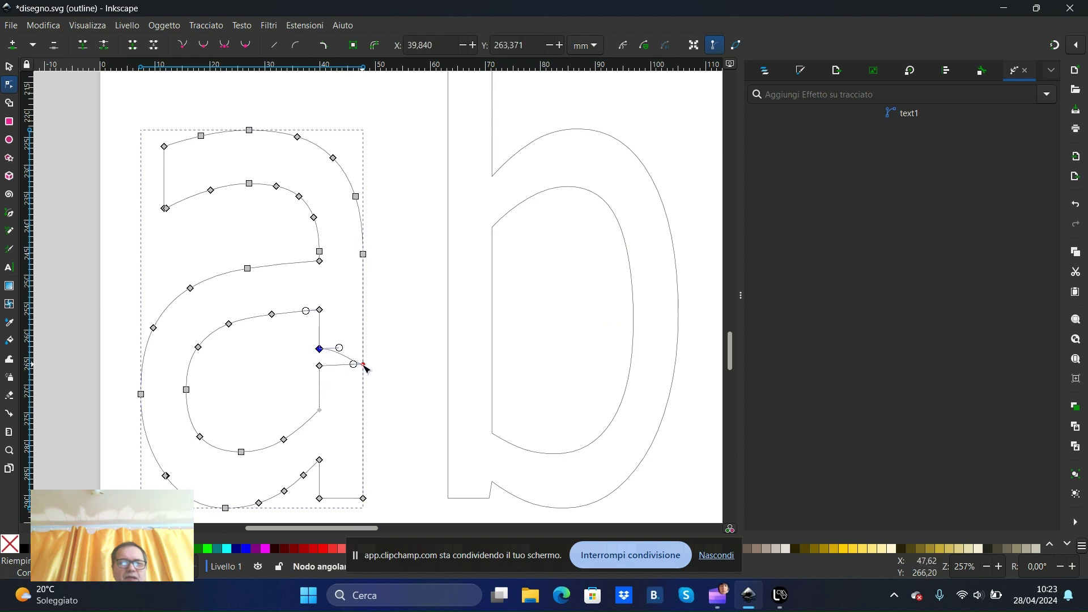
left_click_drag(364, 366, 362, 347)
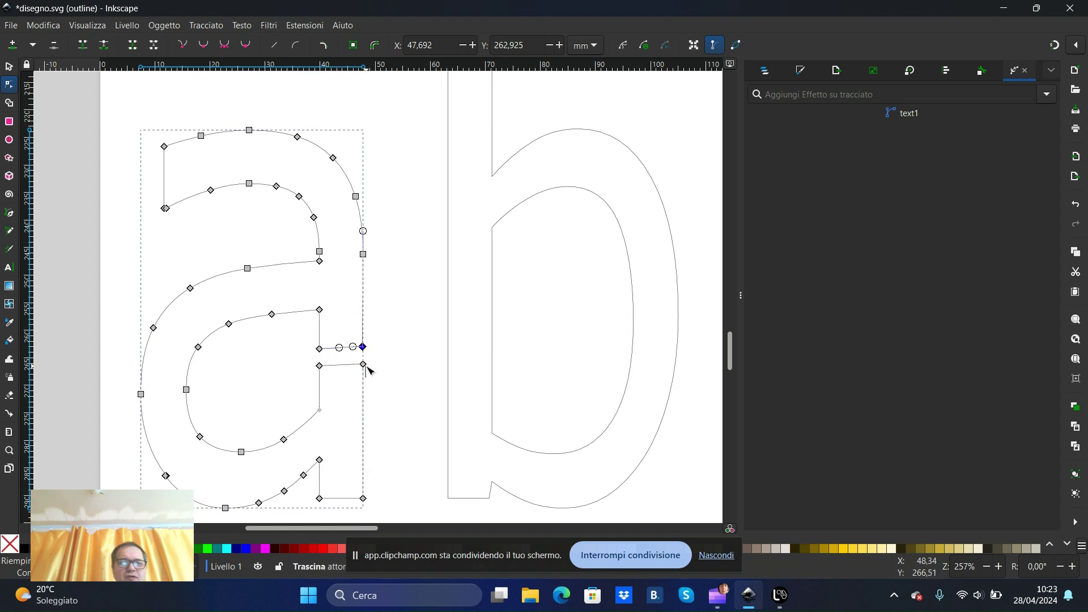
left_click_drag(364, 365, 363, 348)
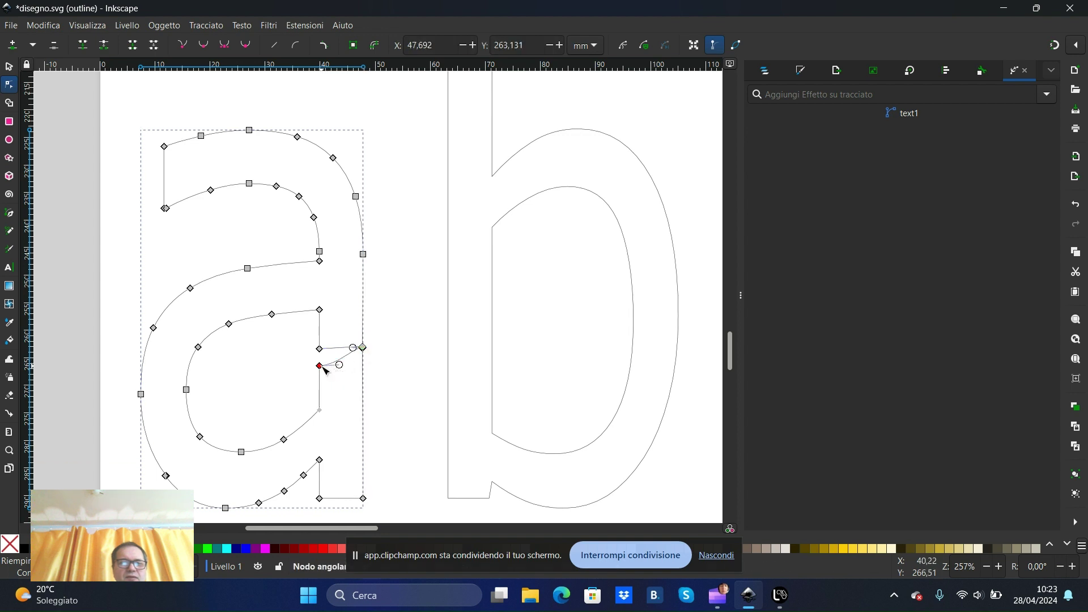
left_click_drag(319, 366, 320, 349)
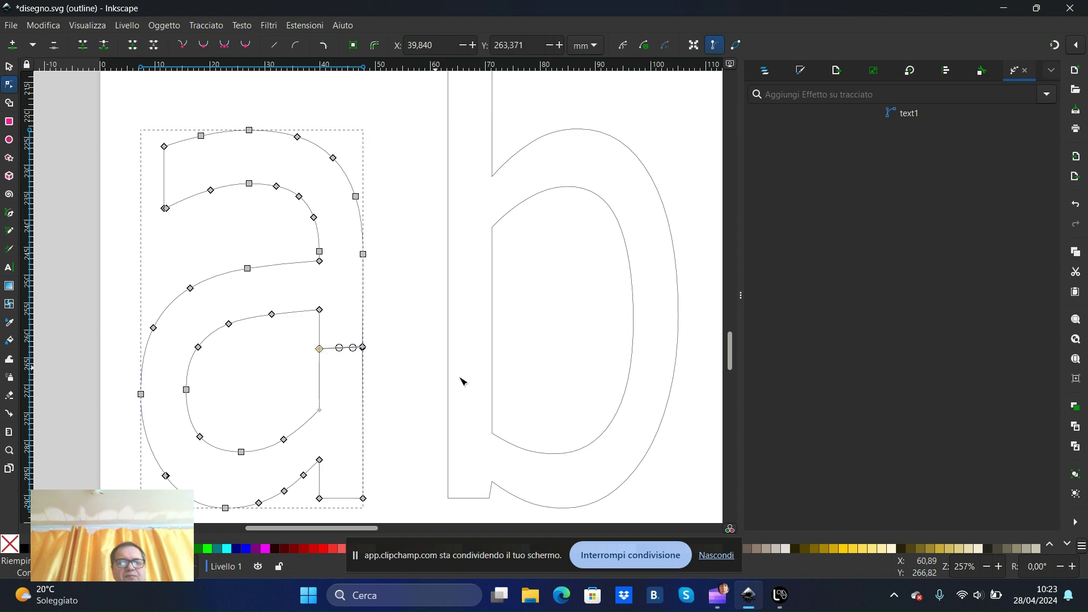
left_click(414, 386)
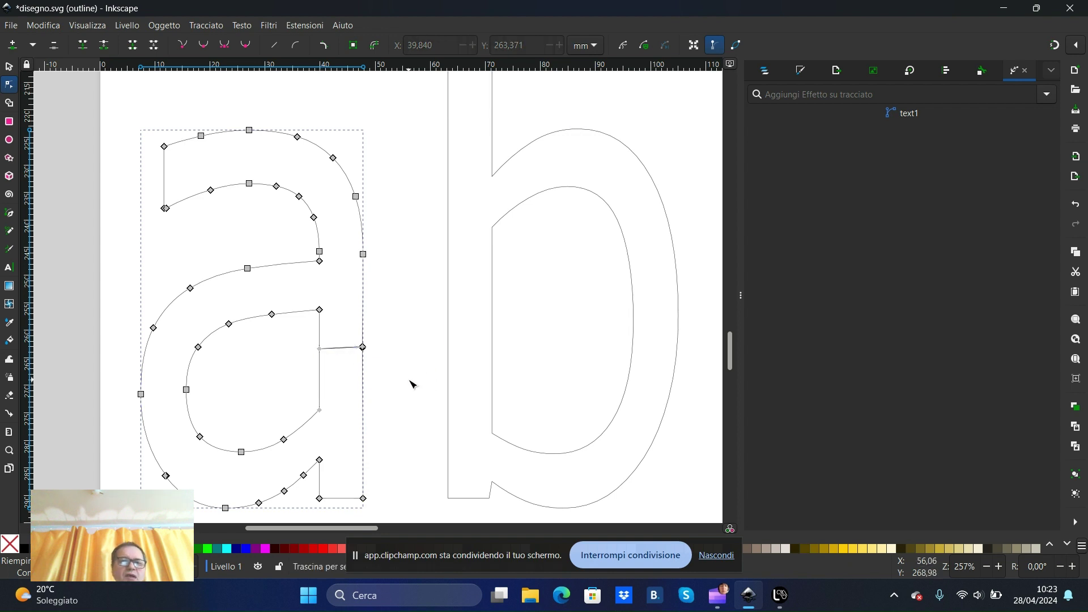
Save the edited drawing to disegno.svg in Inkscape
left_click(12, 27)
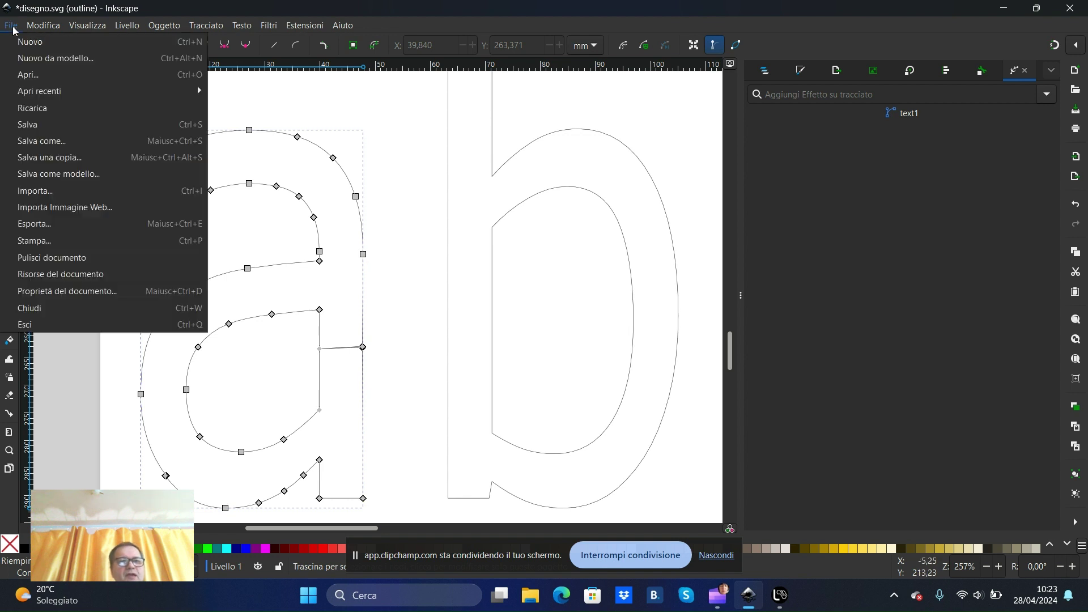
left_click(40, 122)
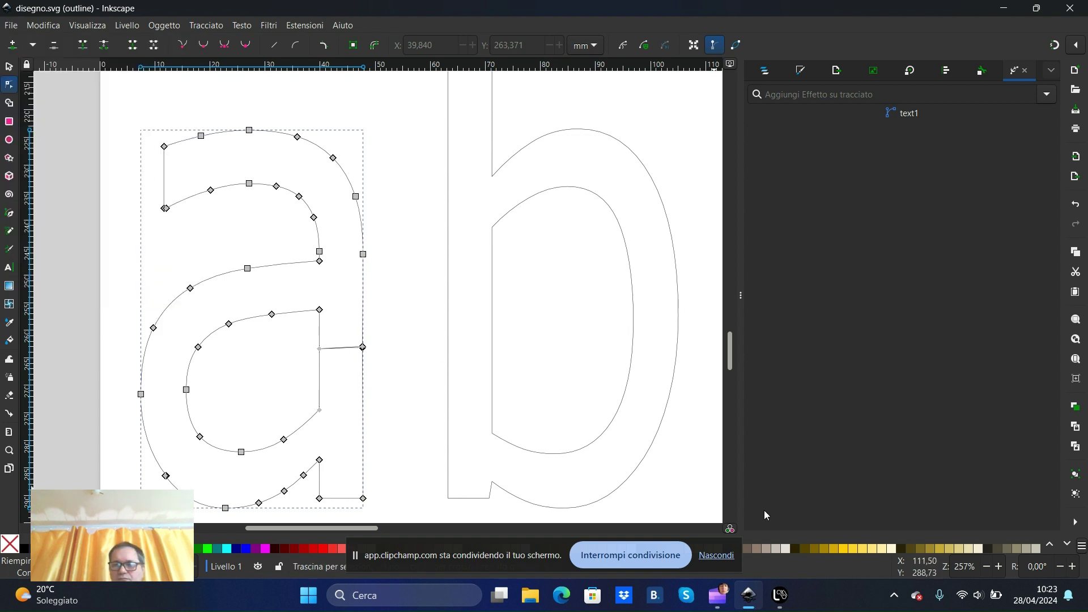
left_click(791, 602)
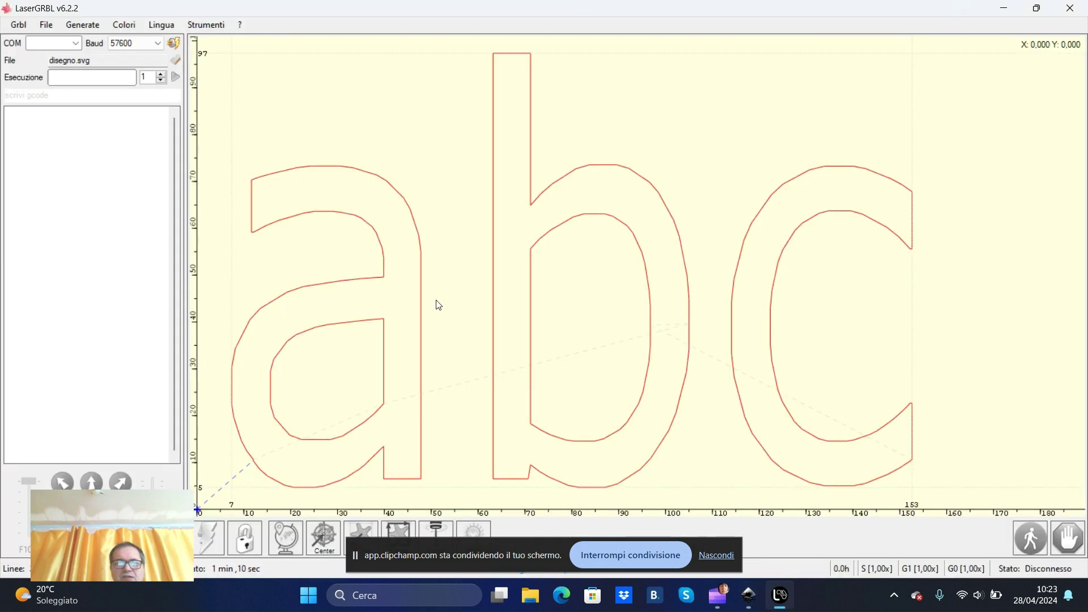
Load disegno.svg from the Desktop into LaserGRBL and generate its toolpath with default settings
left_click(45, 26)
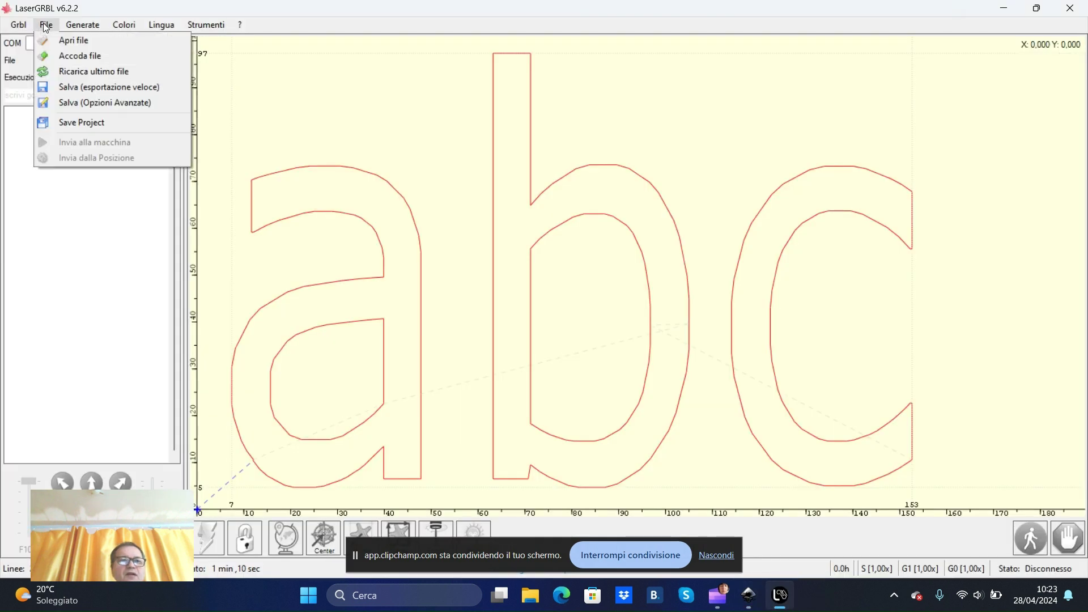
left_click(60, 38)
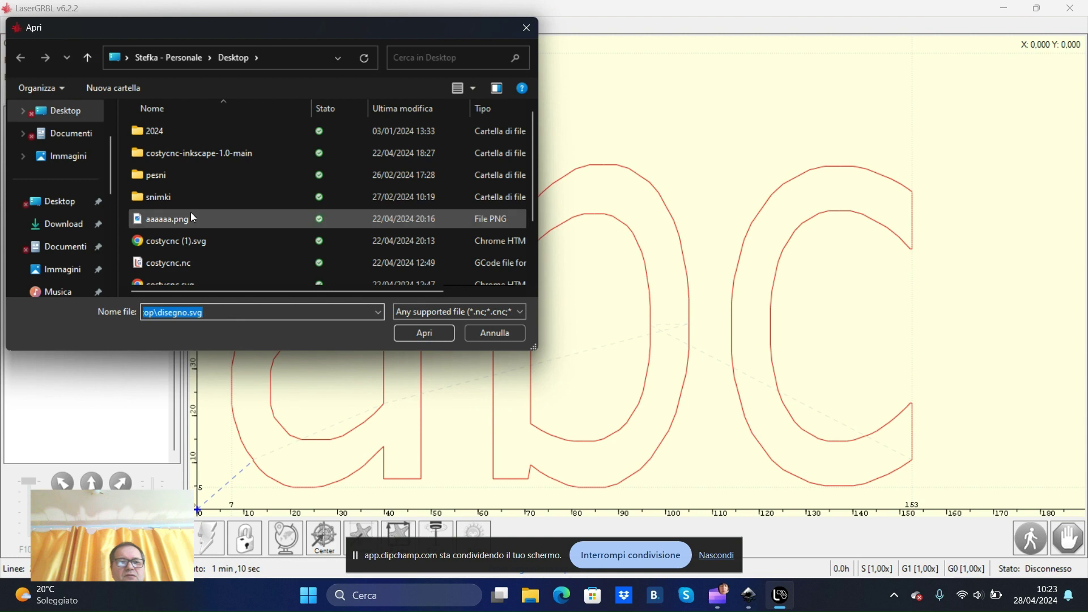
left_click_drag(533, 167, 536, 212)
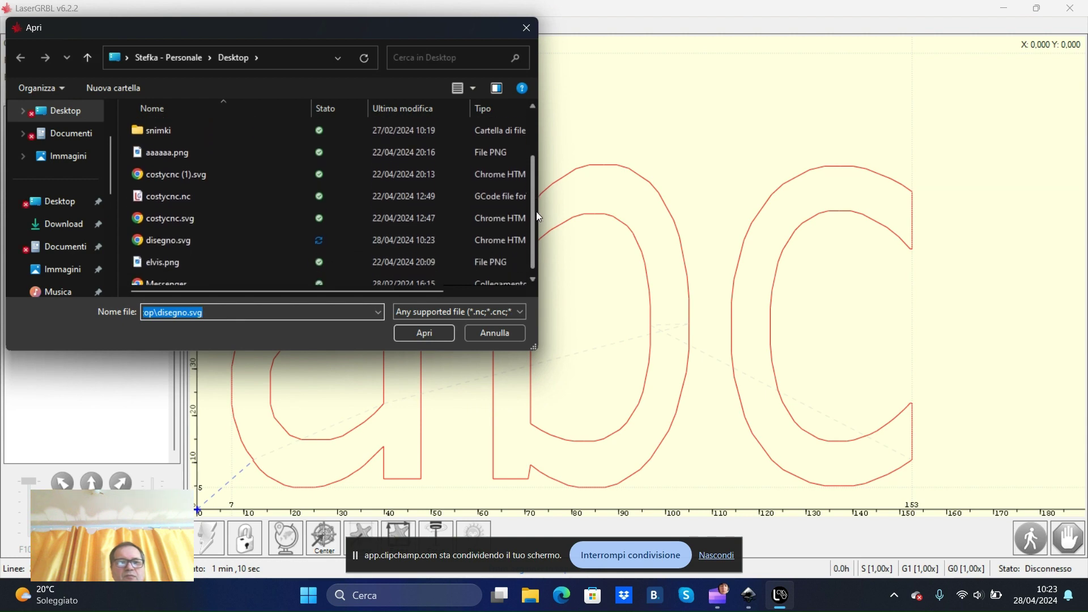
double_click(202, 240)
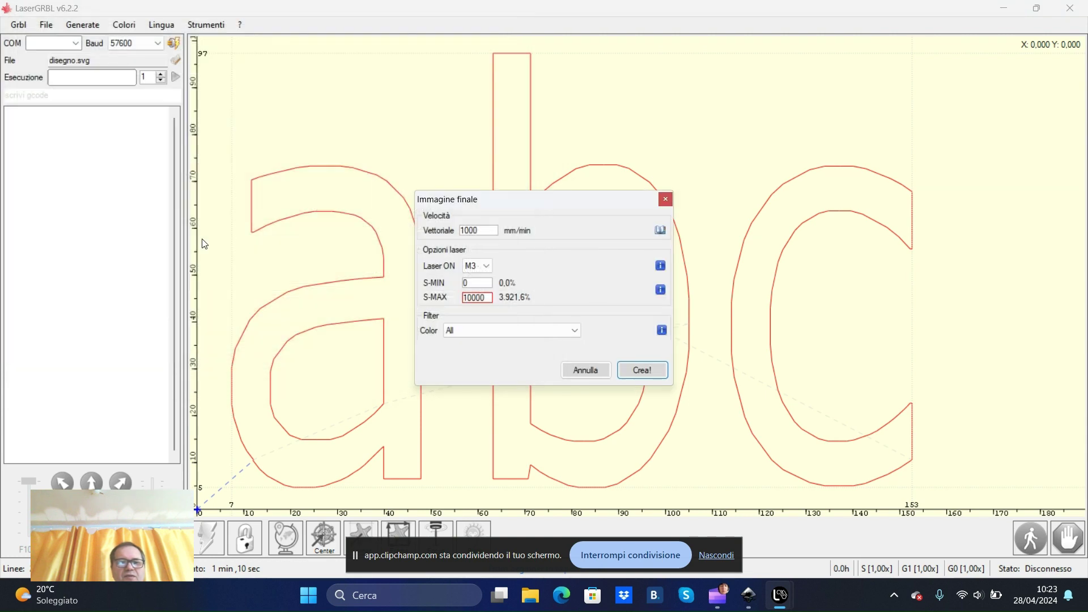
left_click(642, 371)
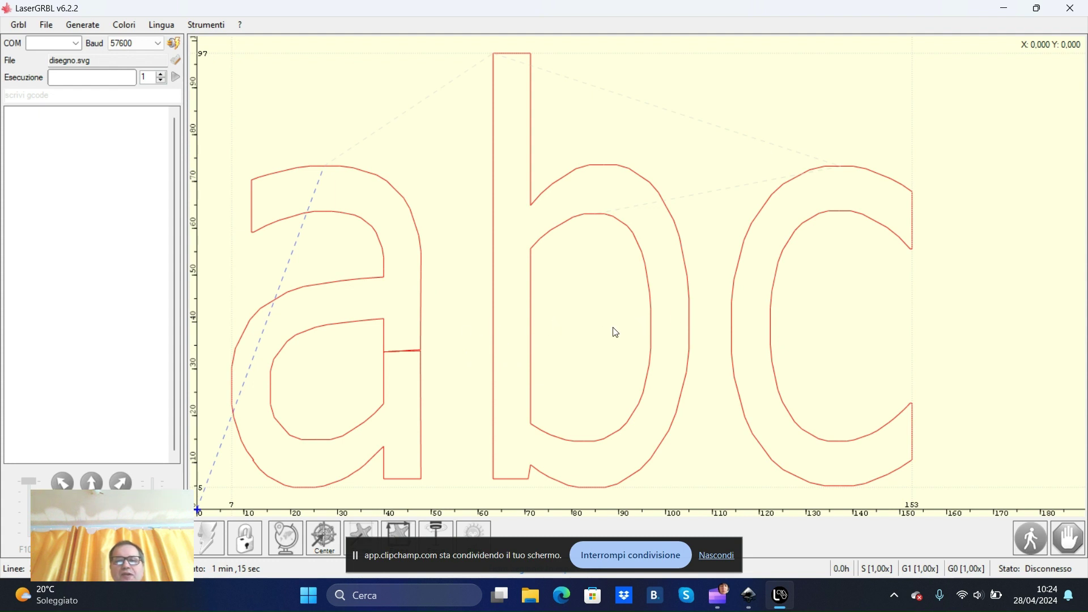
left_click(780, 597)
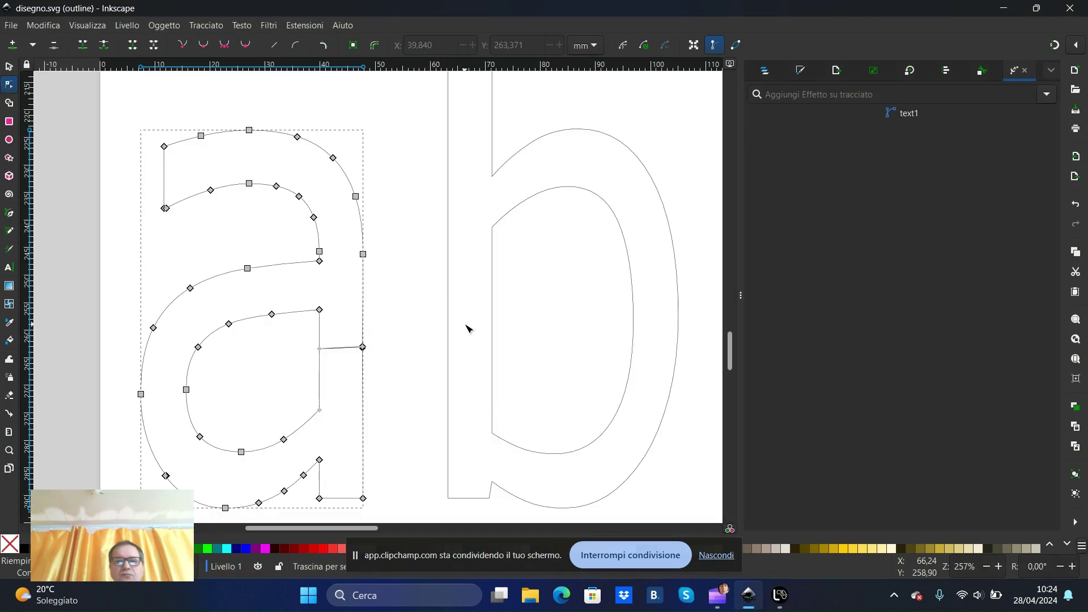
Draw a short straight line across the b's left stem
left_click(447, 286)
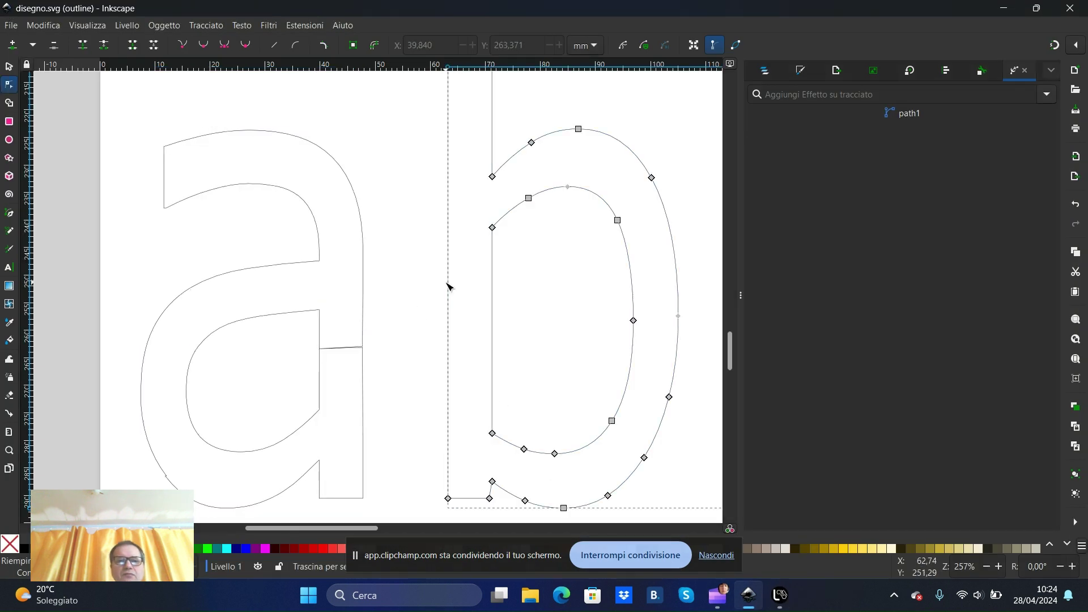
left_click(12, 212)
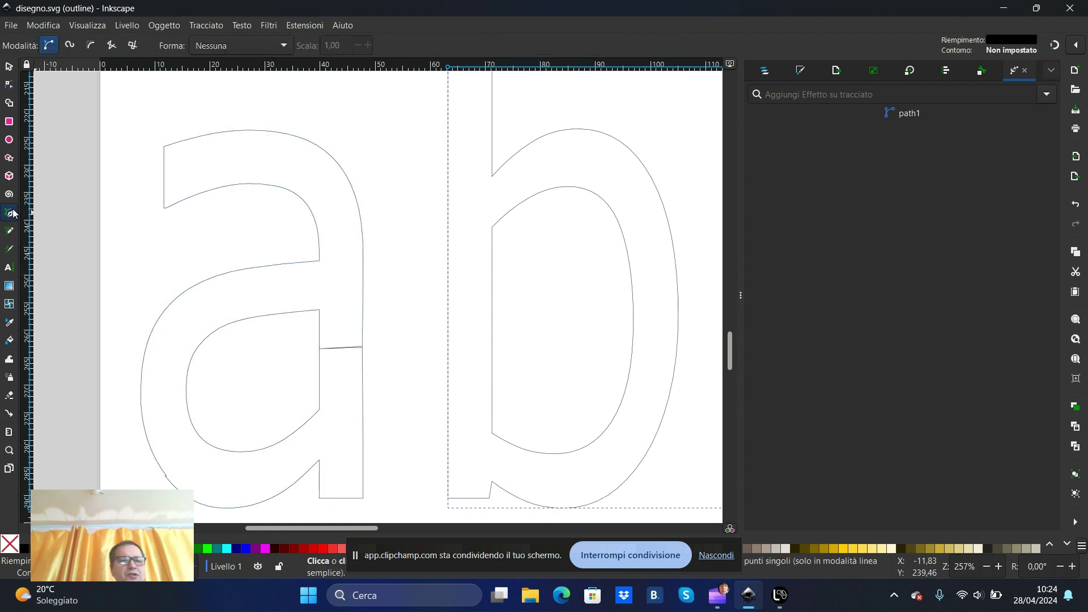
left_click(425, 313)
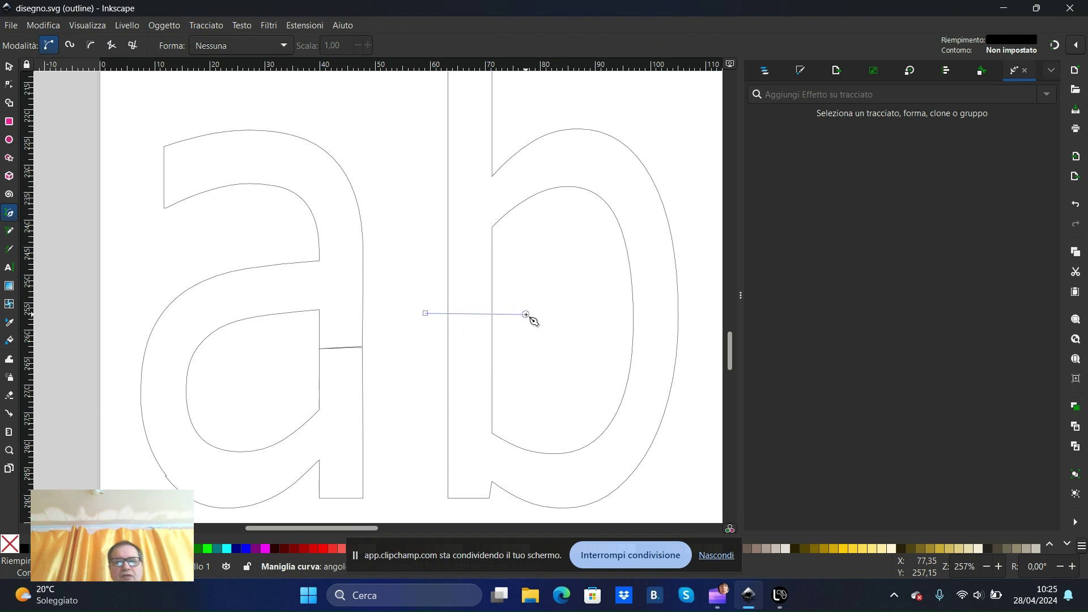
double_click(526, 314)
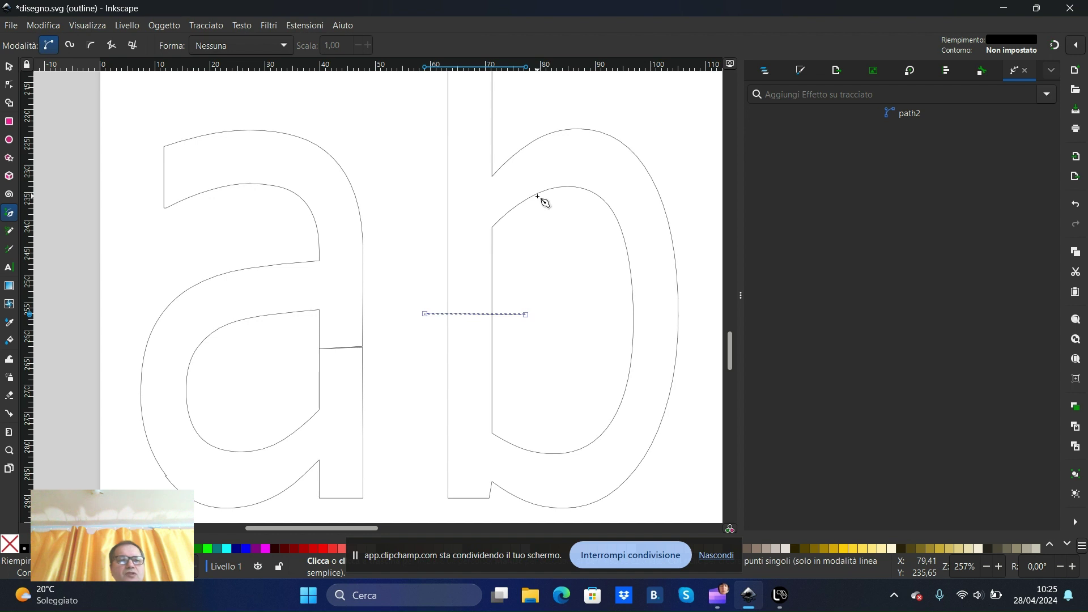
Divide the b outline with that line using Path > Division
left_click(10, 68)
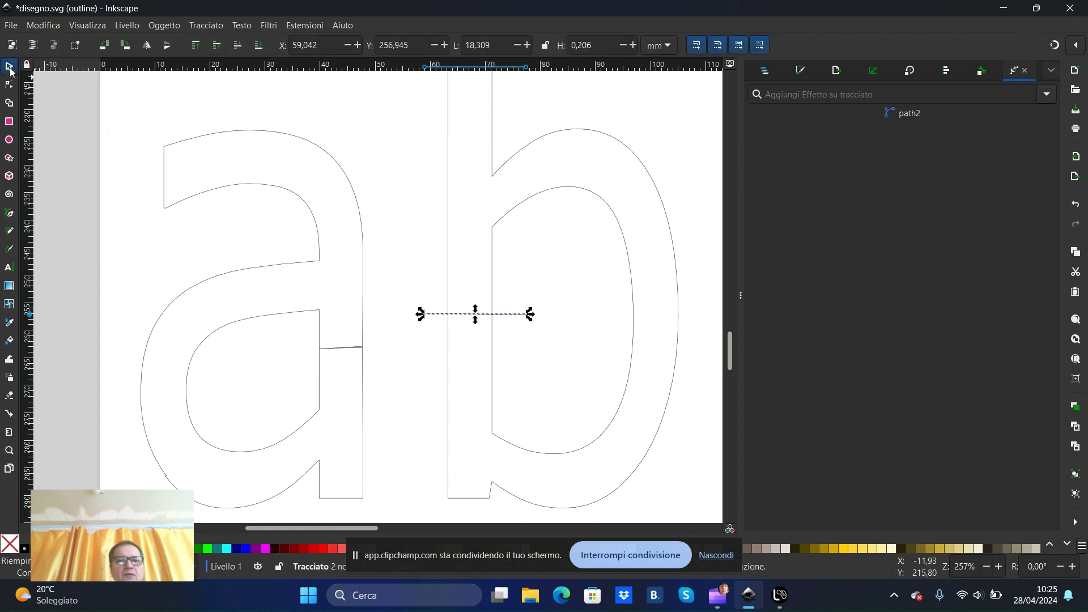
left_click(536, 199, "shift")
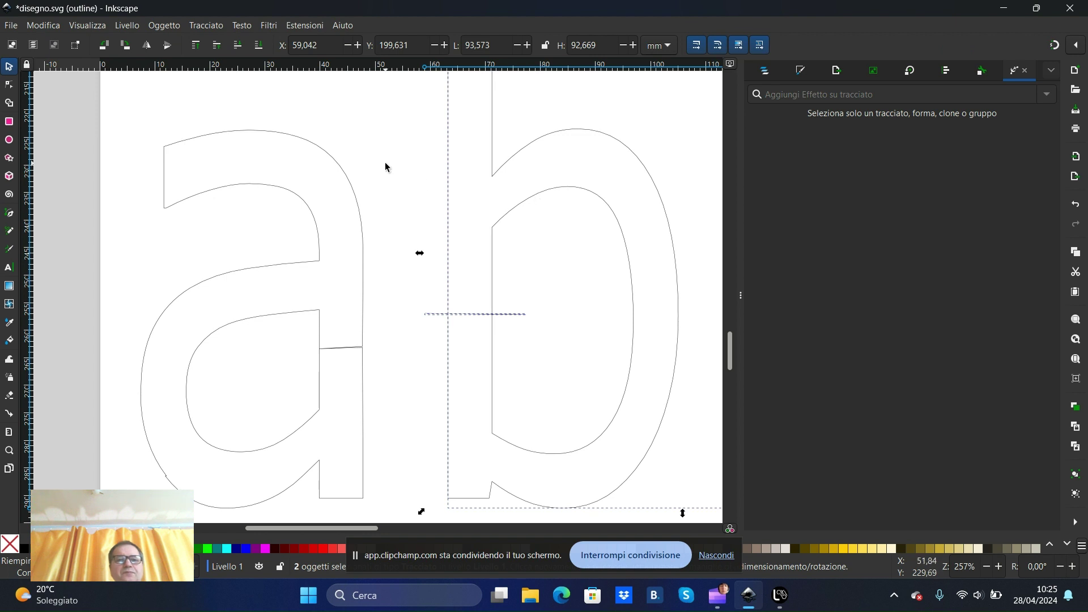
left_click(205, 26)
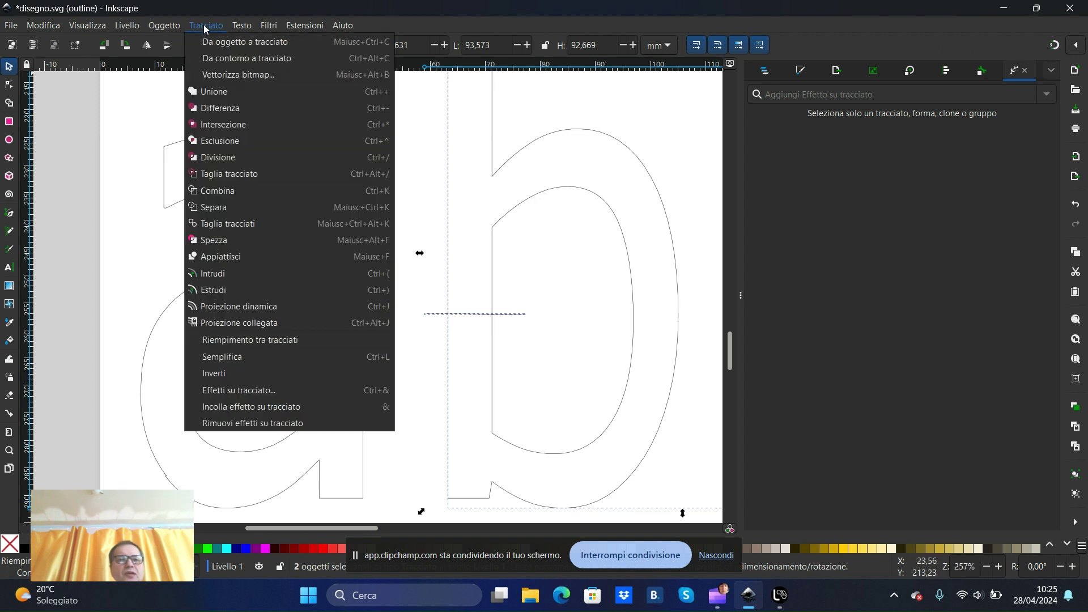
left_click(225, 160)
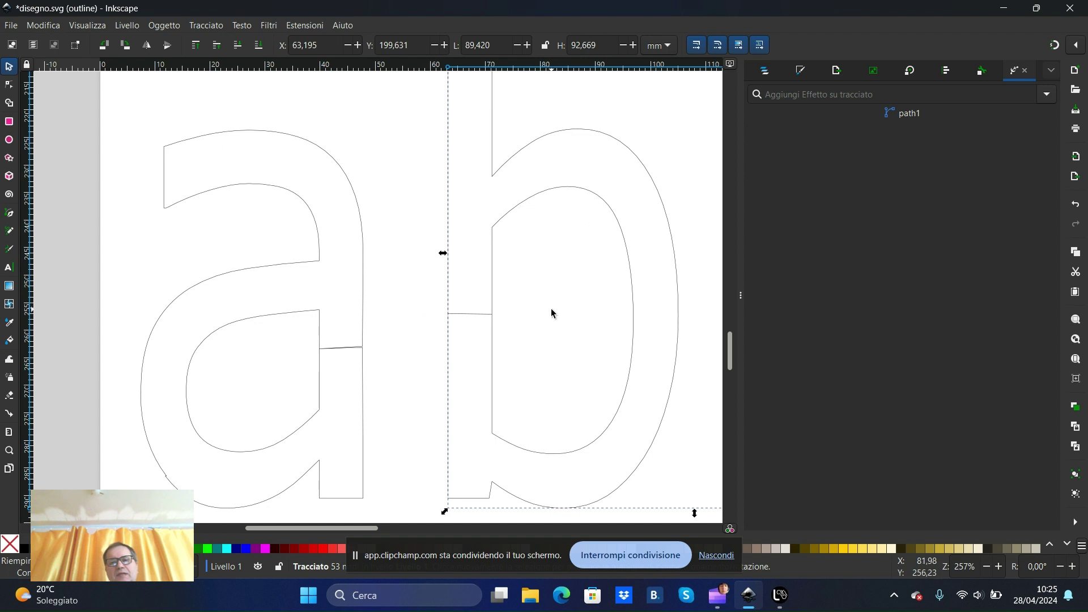
Save disegno.svg in Inkscape
left_click(11, 25)
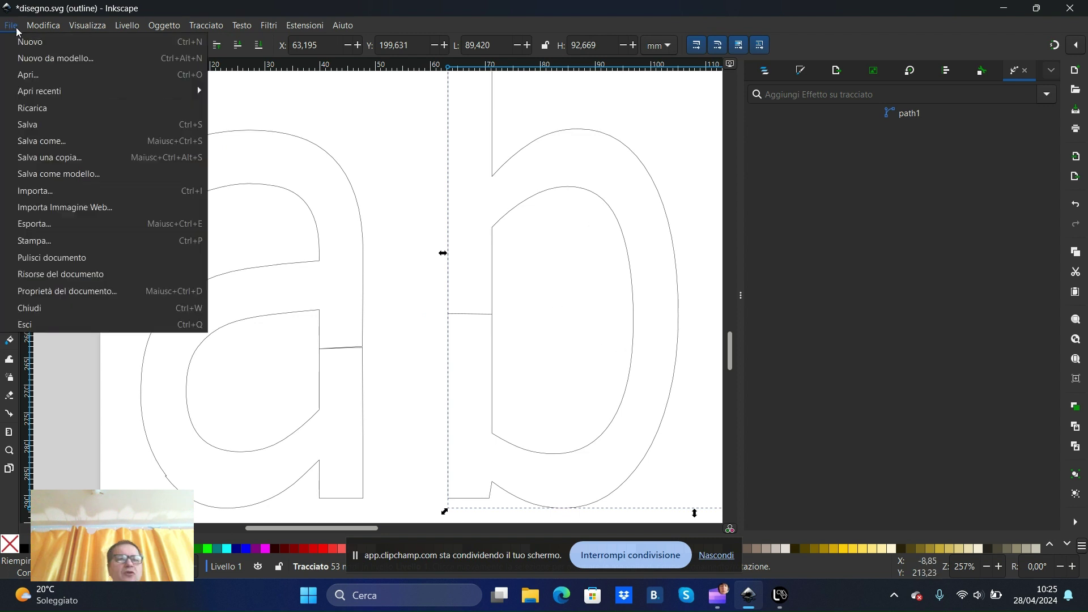
left_click(30, 130)
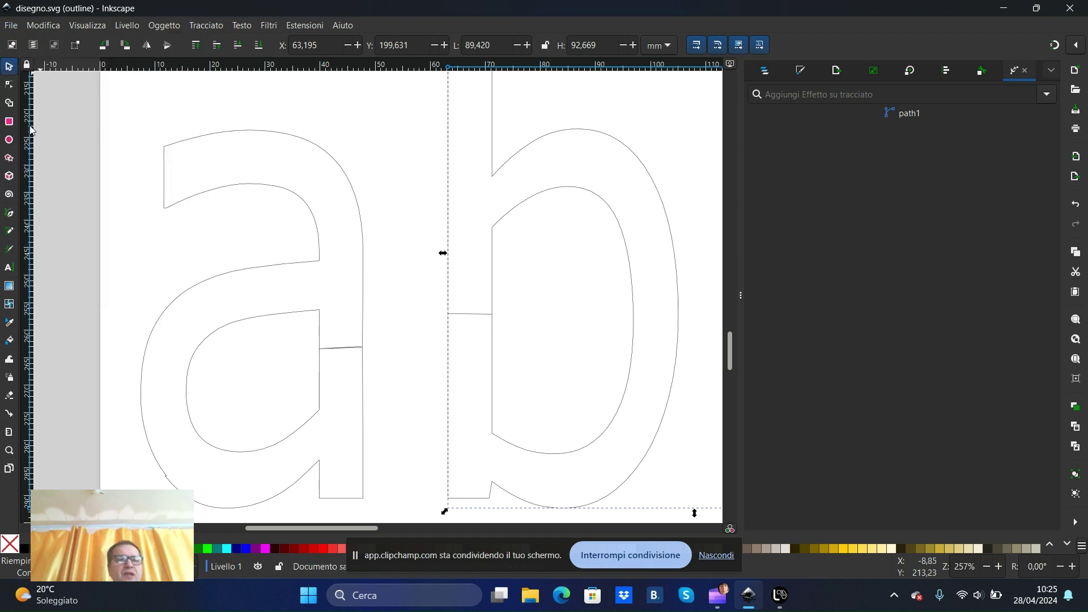
left_click(781, 596)
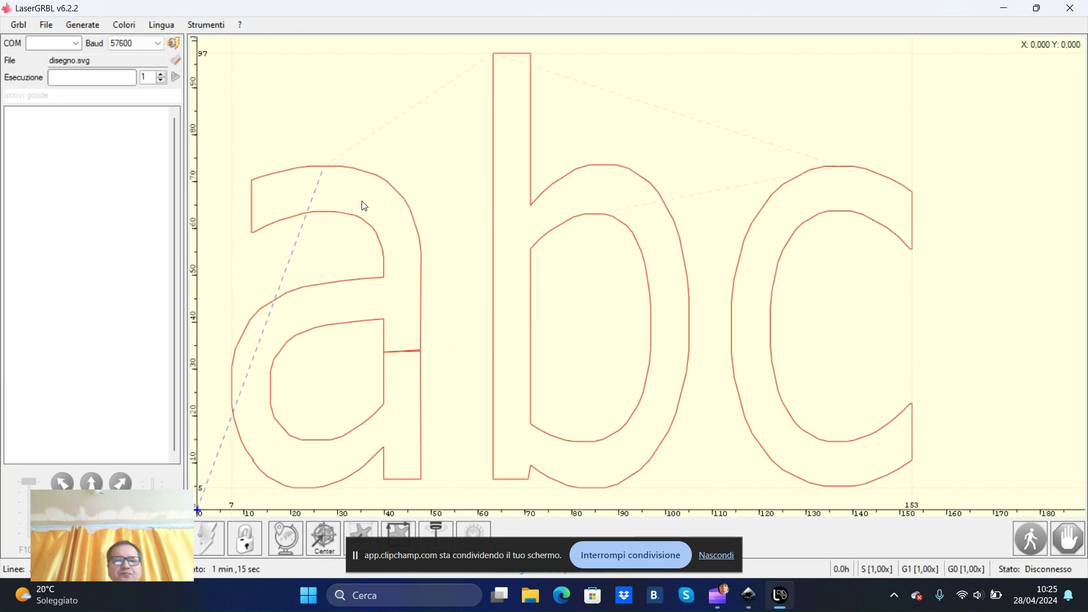
Reload disegno.svg in LaserGRBL and regenerate the job showing cuts in both a and b
left_click(41, 25)
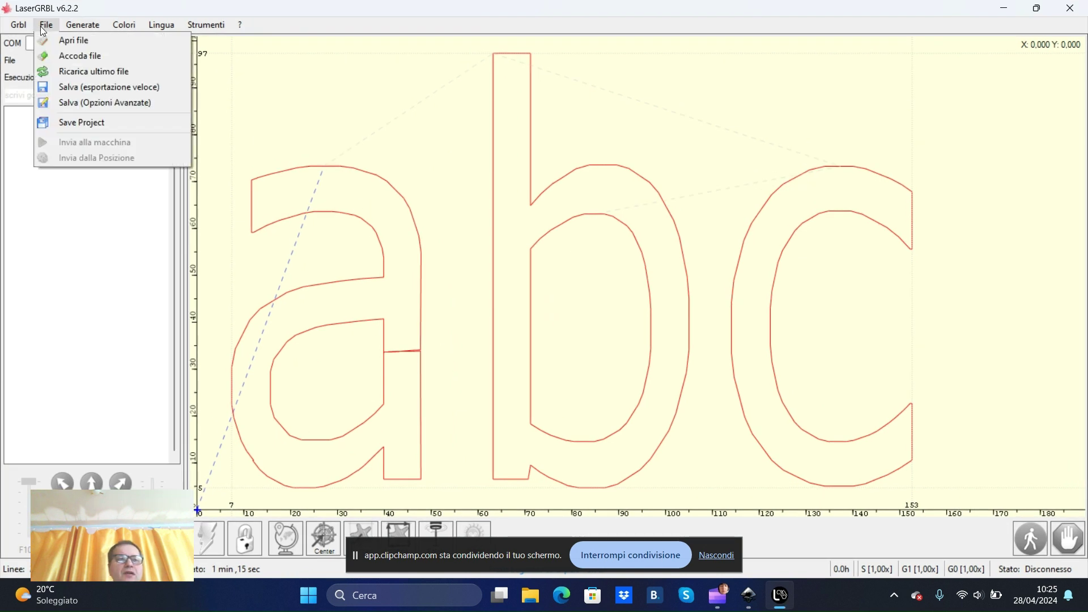
left_click(65, 40)
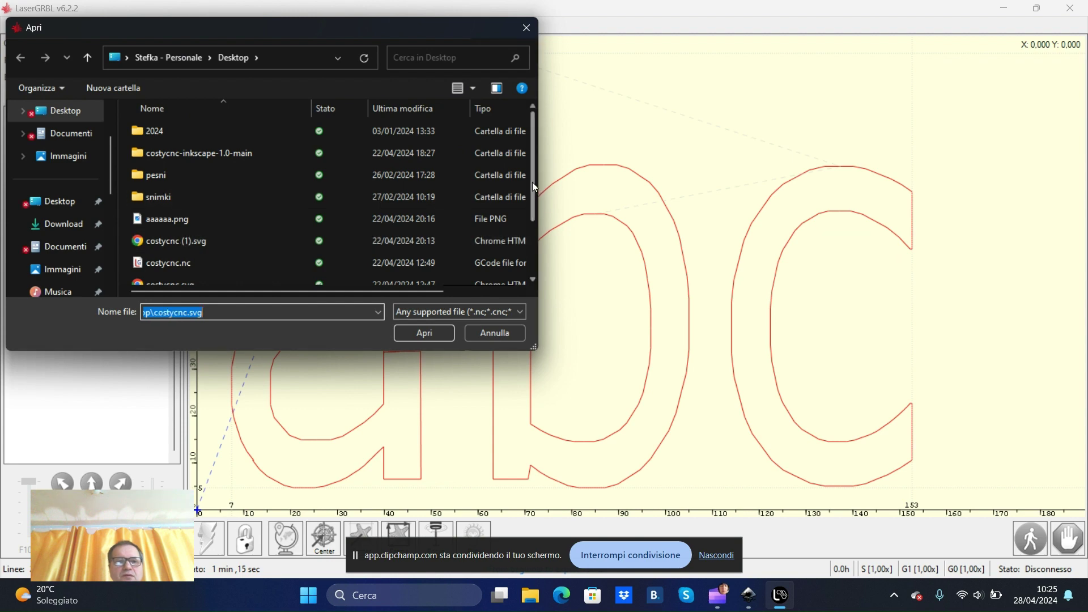
left_click_drag(532, 182, 539, 222)
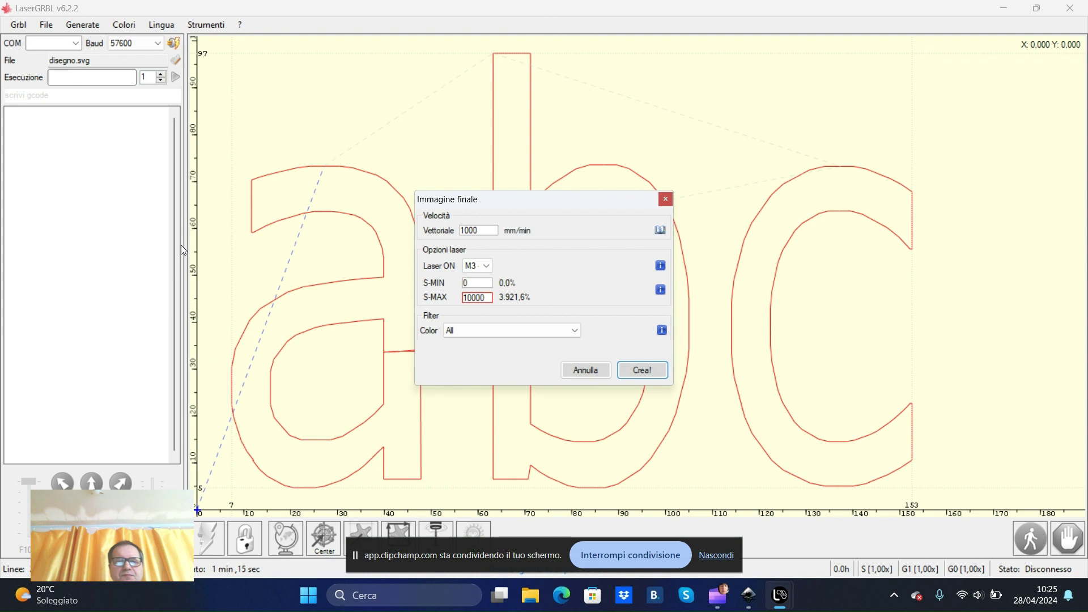
left_click(651, 376)
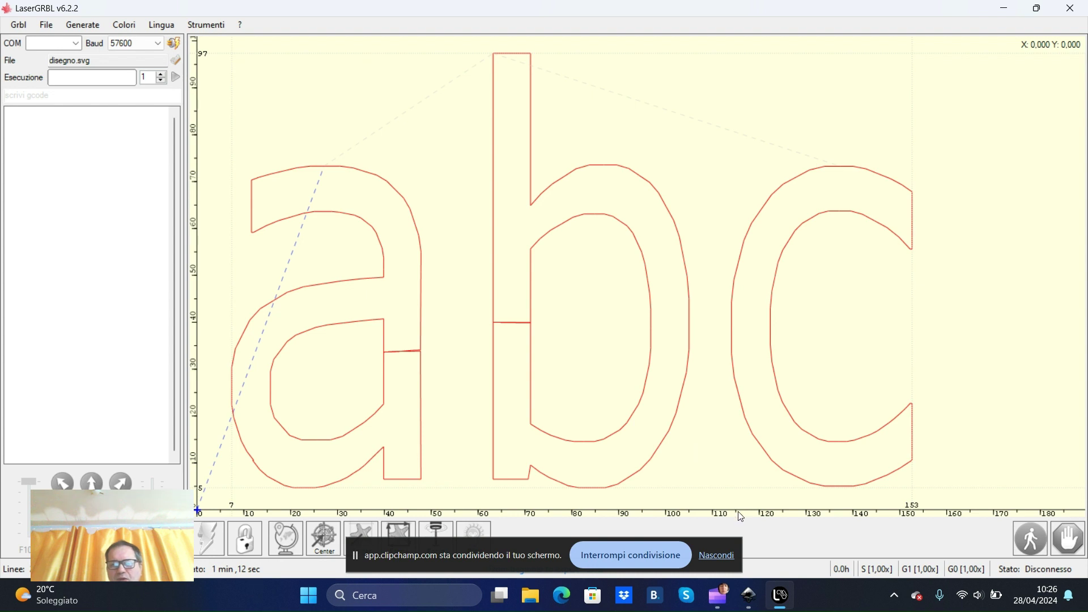
left_click(749, 596)
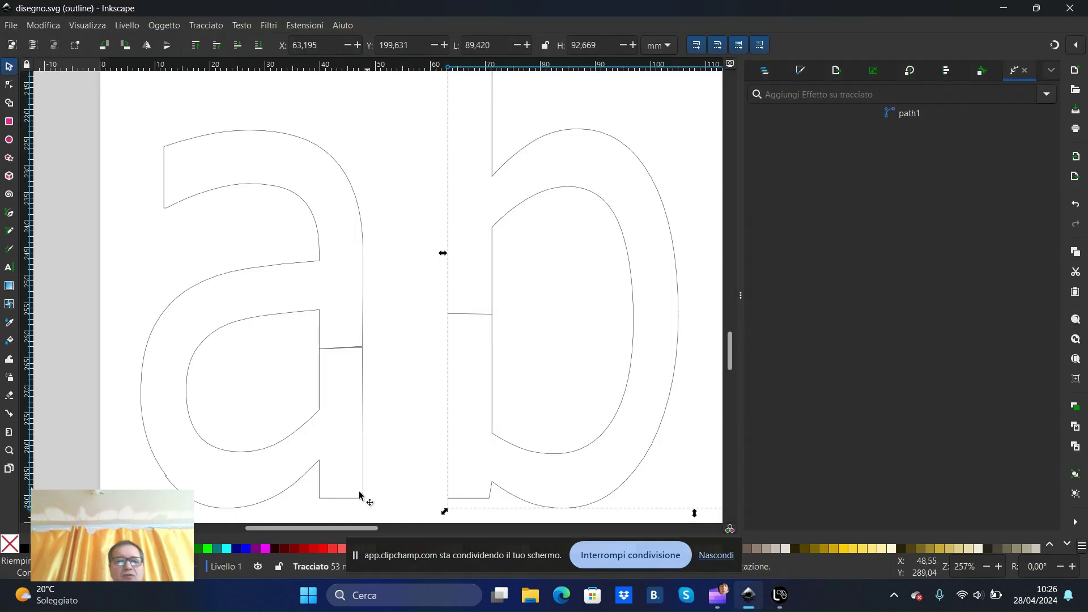
Break the a at its bottom-right node, lift that end, and break the b at its bottom-left node
left_click(9, 85)
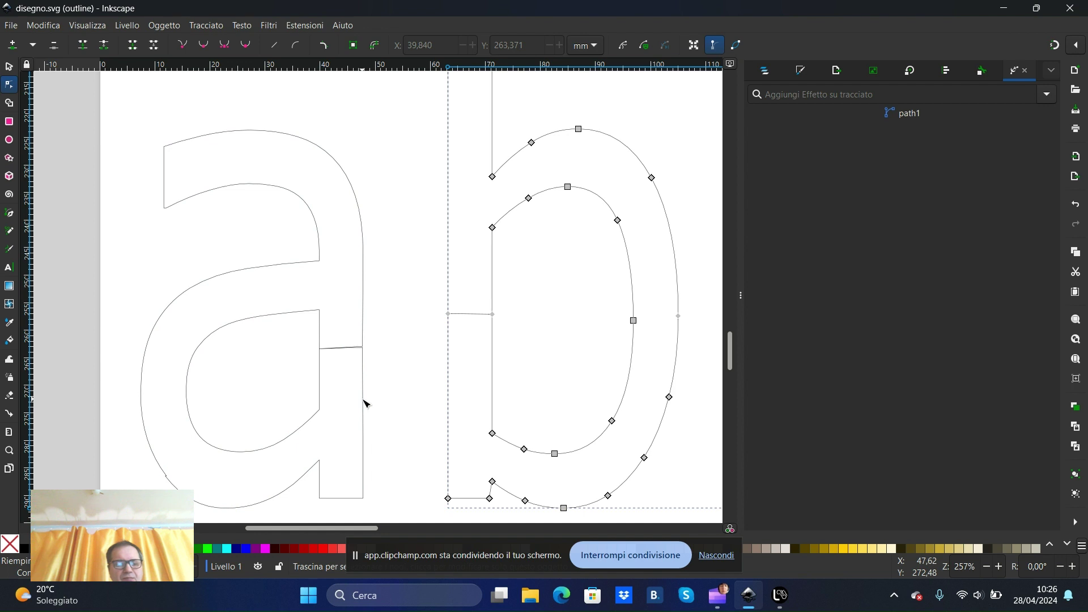
left_click(363, 400, "shift")
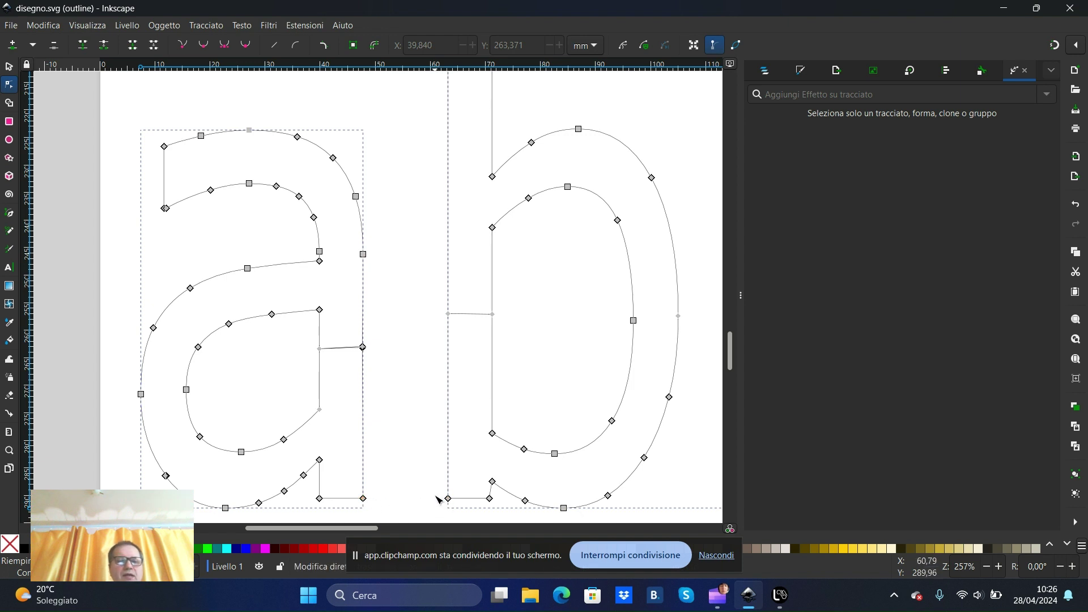
left_click(363, 498)
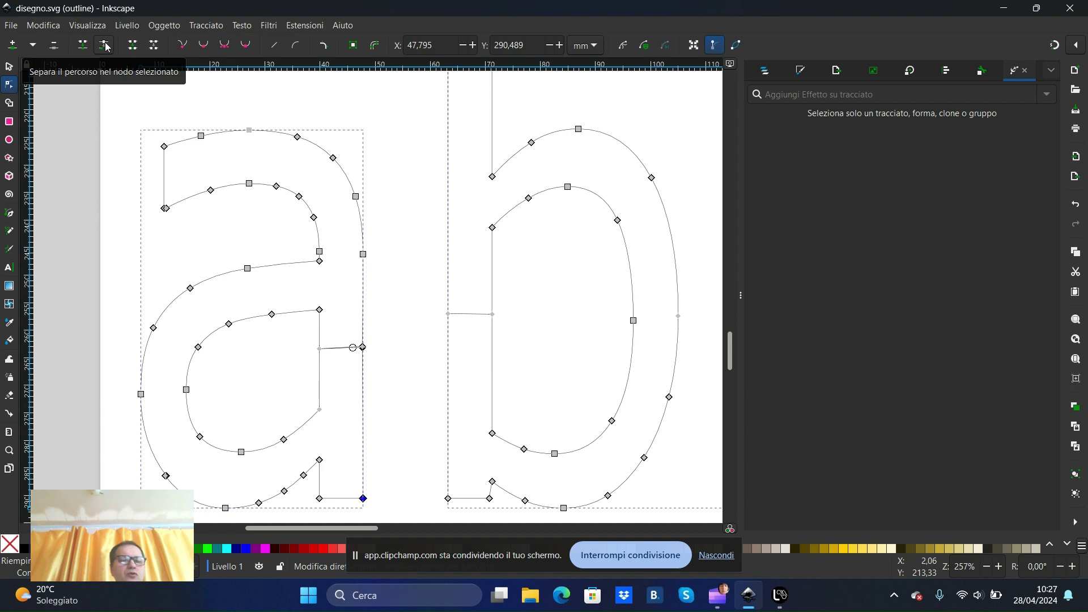
left_click(106, 46)
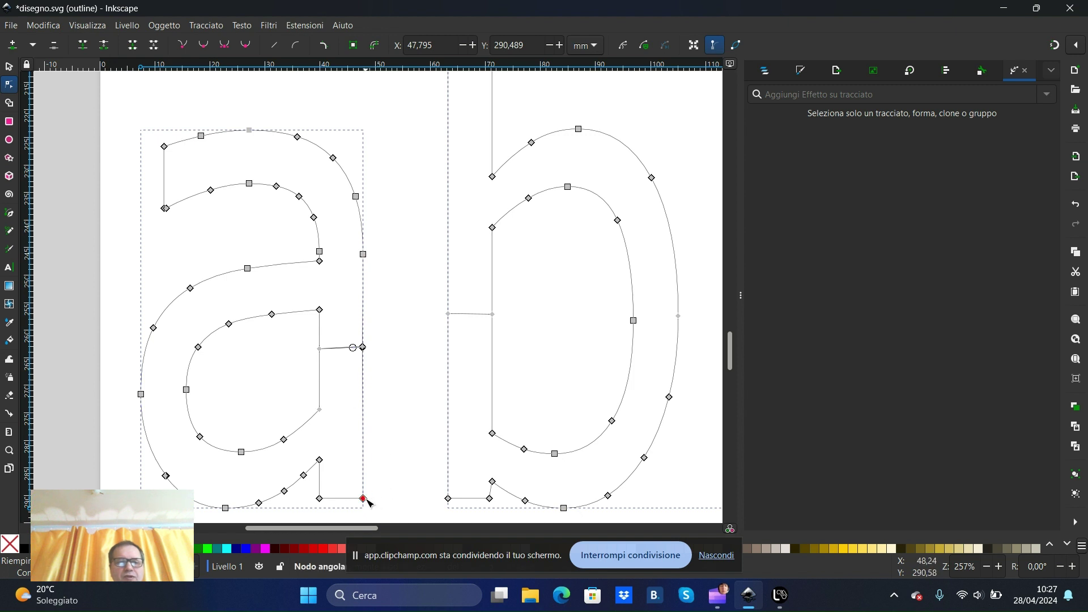
mouse_move(363, 499)
left_mouse_down()
mouse_move(364, 482)
mouse_move(397, 481)
mouse_move(366, 481)
left_mouse_up()
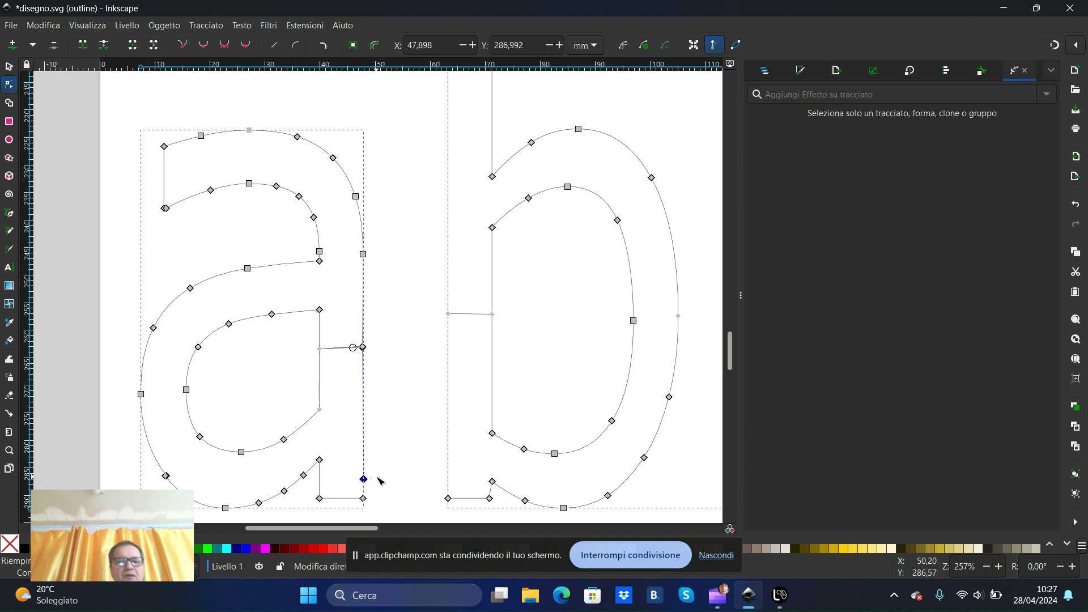
left_click(448, 498)
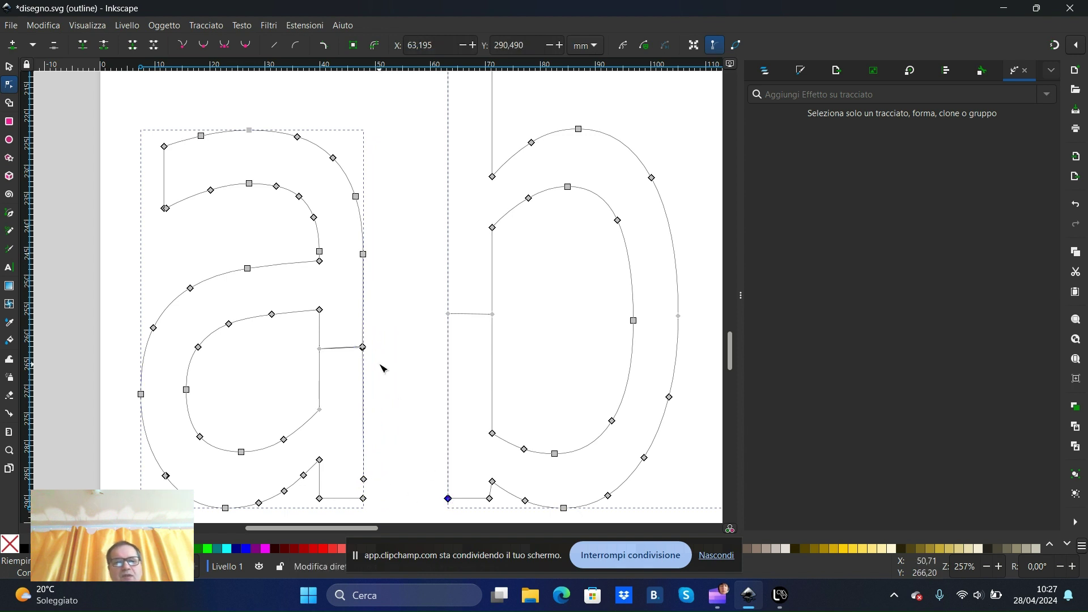
left_click(104, 45)
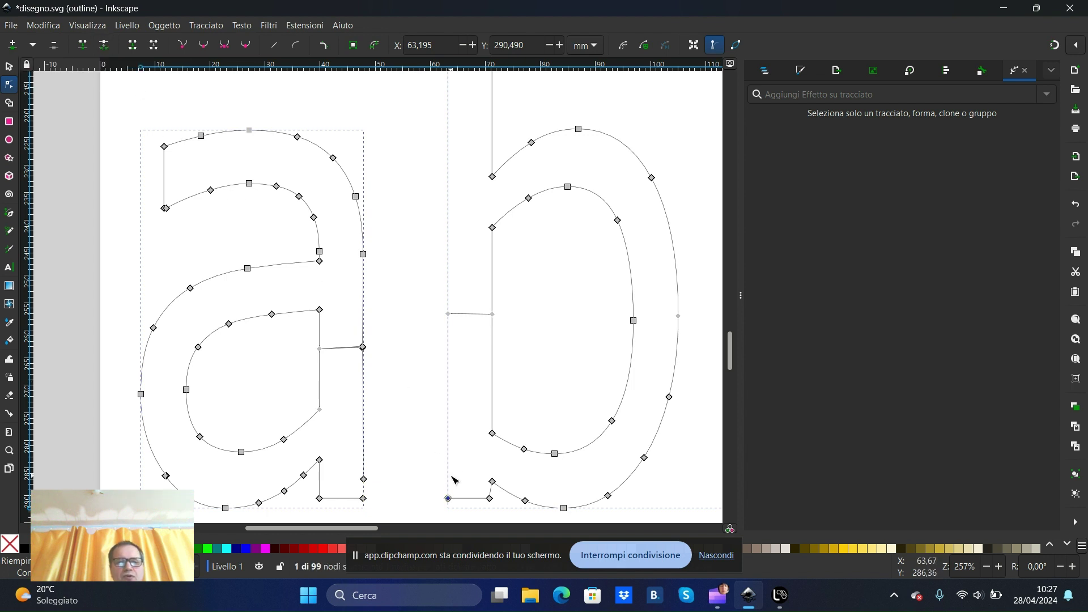
Join the a's and b's bottom end nodes pairwise with two new segments
mouse_move(449, 500)
left_mouse_down()
mouse_move(451, 513)
mouse_move(448, 485)
mouse_move(448, 500)
left_mouse_up()
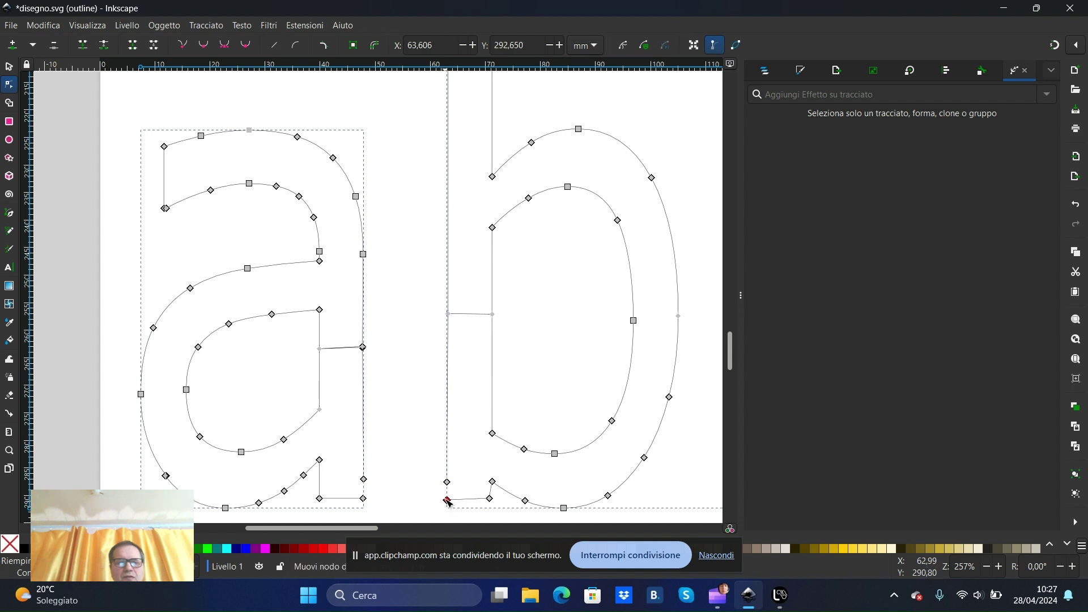
left_click(407, 438)
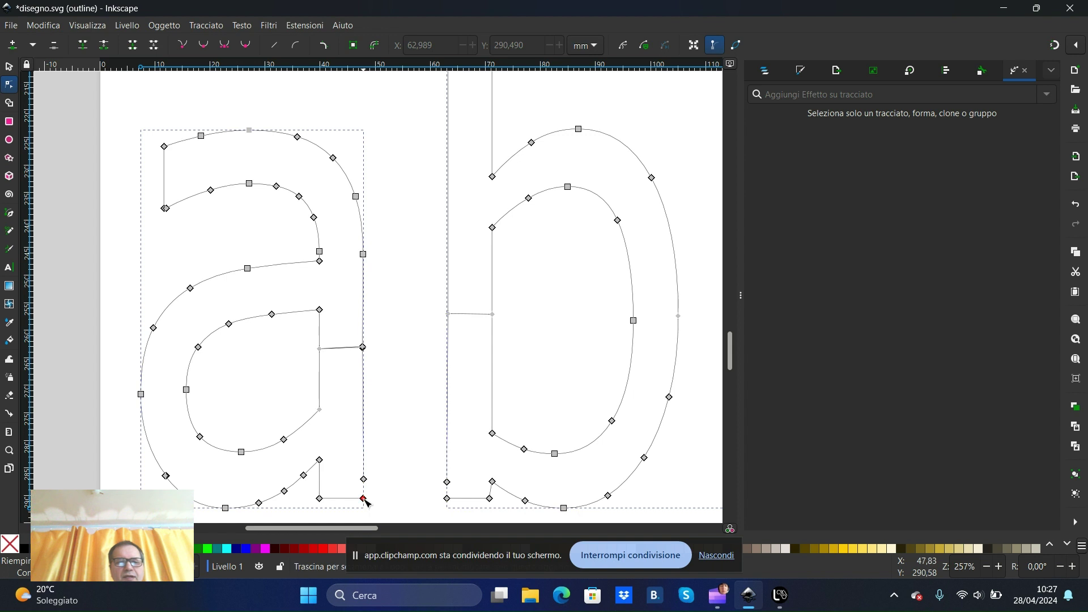
left_click(363, 499)
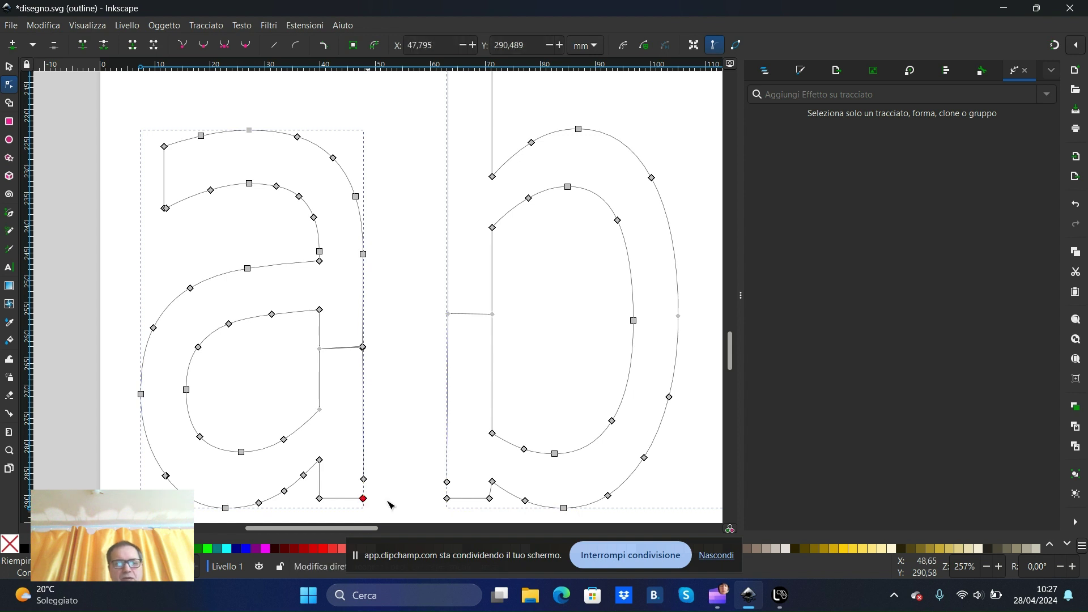
left_click(448, 499, "shift")
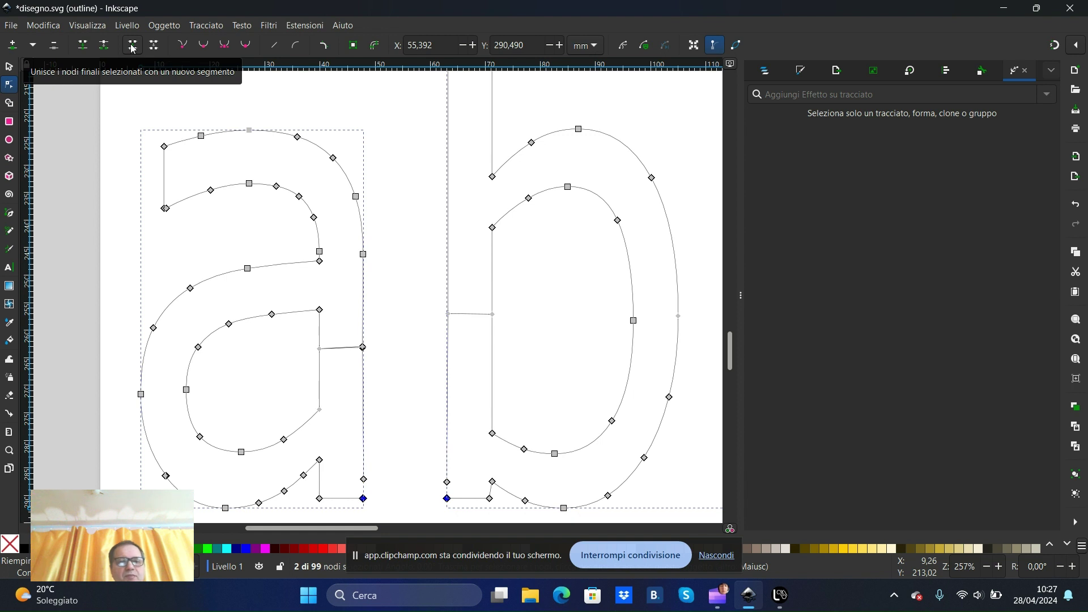
left_click(132, 48)
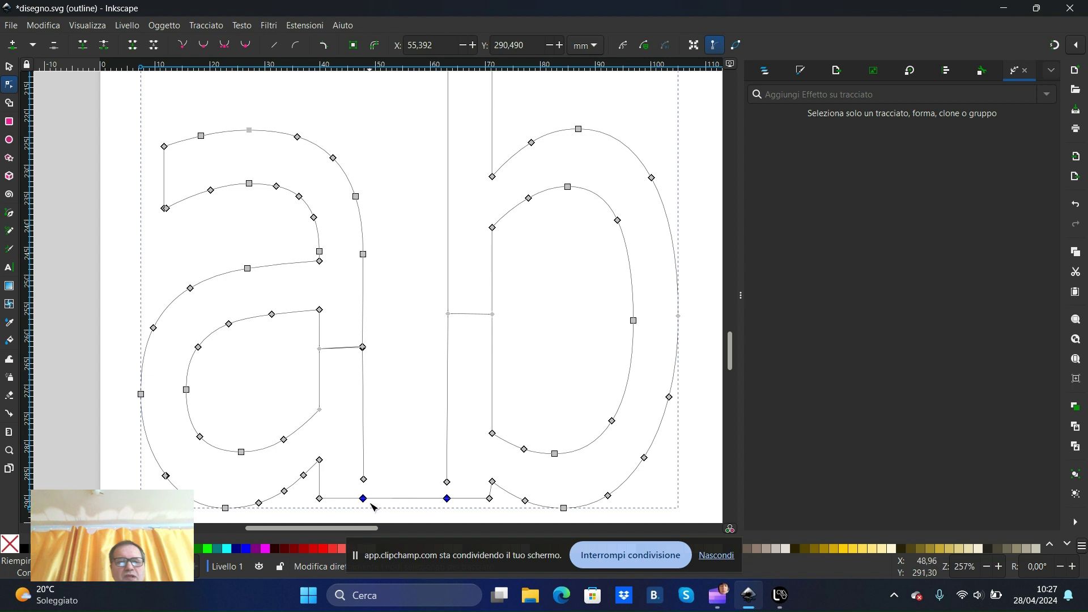
left_click(447, 482)
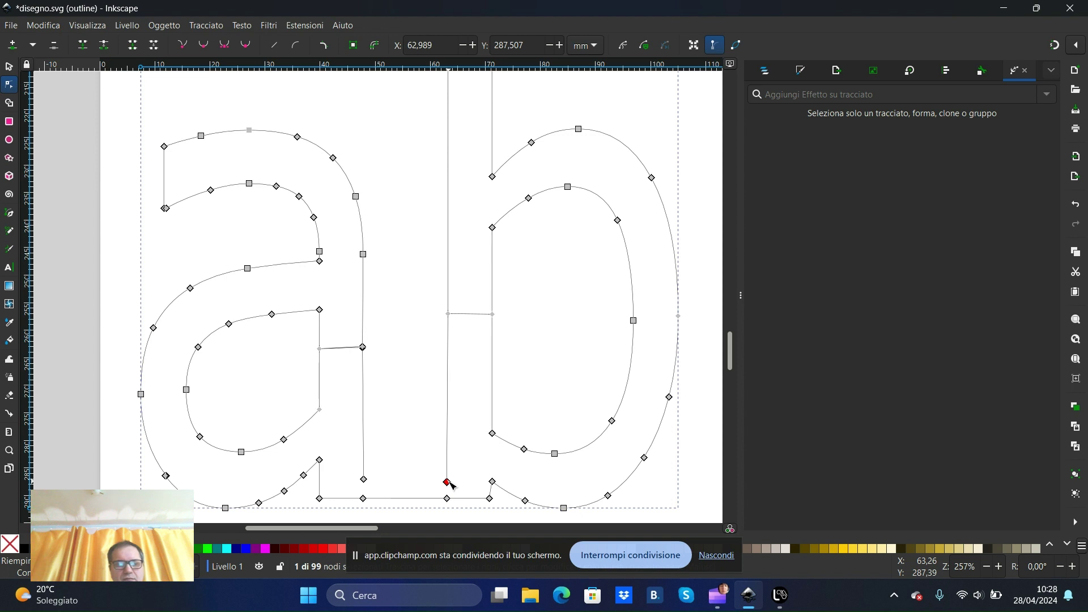
left_click(364, 479, "shift")
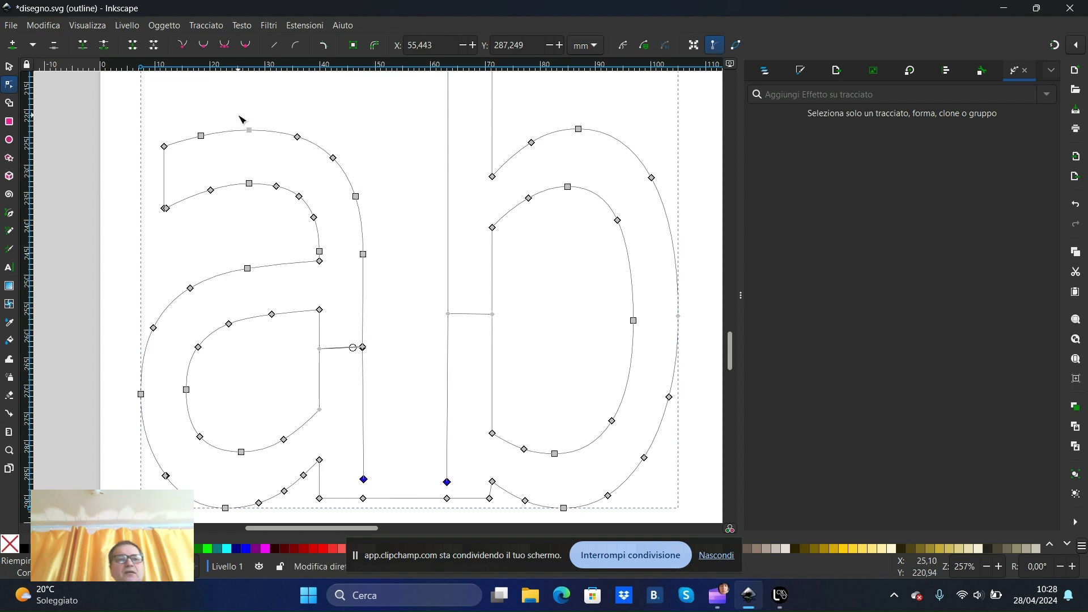
left_click(138, 49)
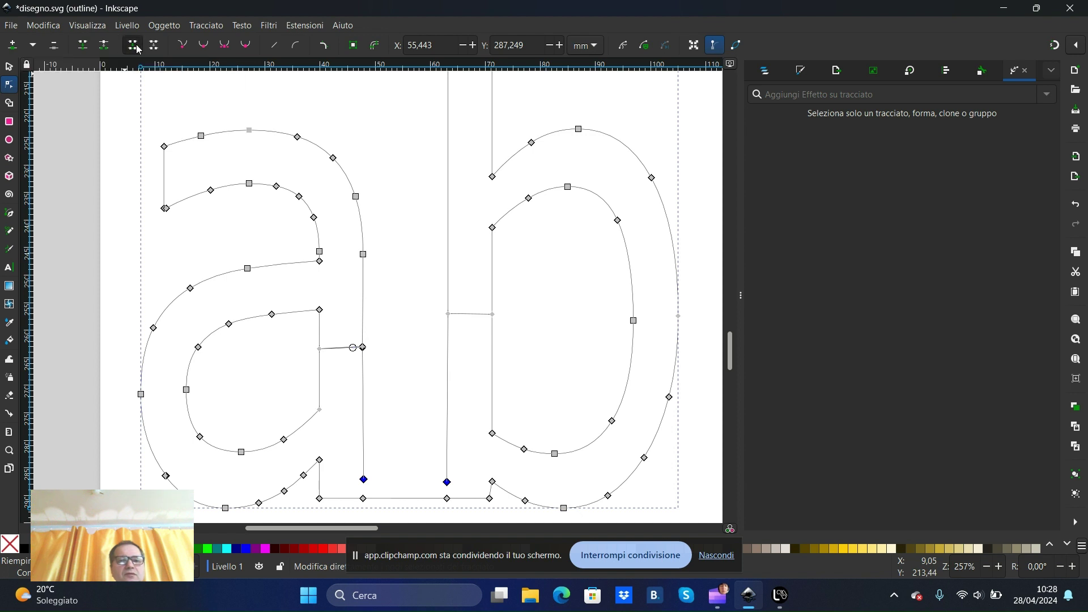
Drag the joined a and b end nodes down onto the baseline
left_click(460, 474)
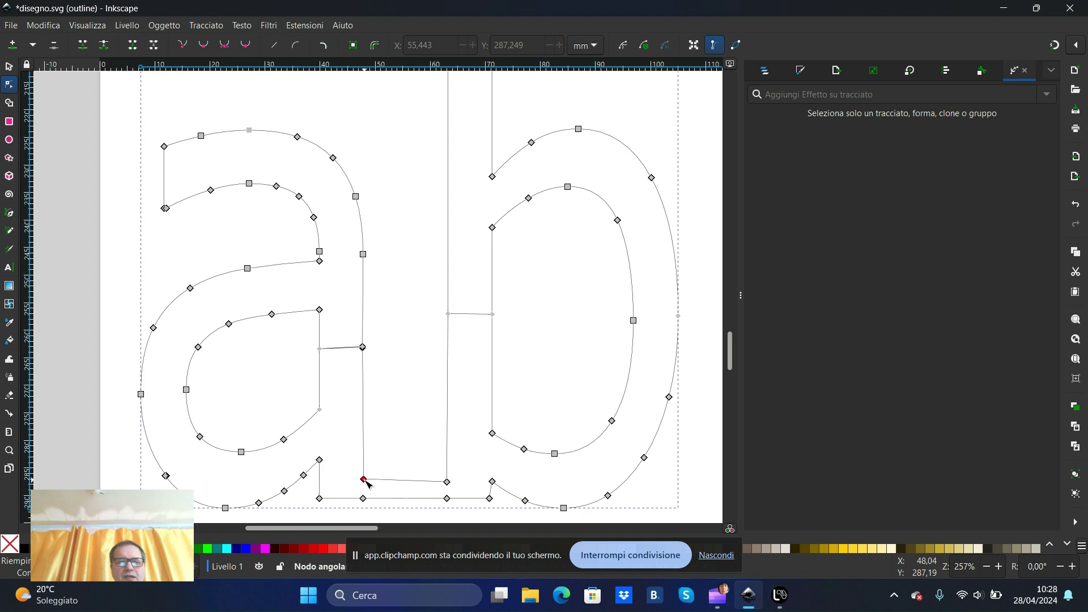
left_click_drag(366, 480, 365, 499)
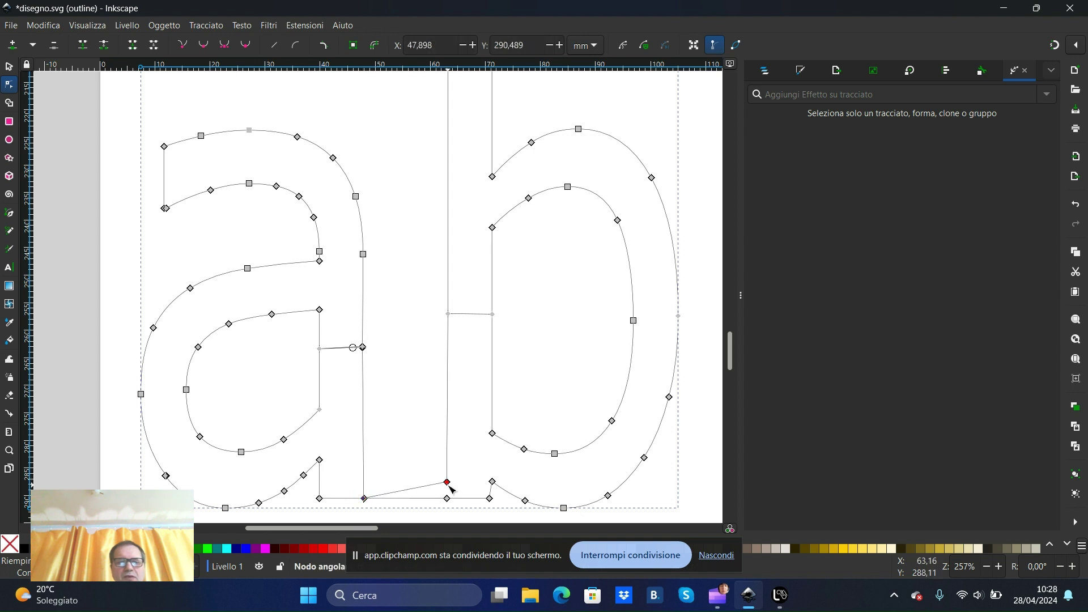
left_click_drag(448, 486, 449, 500)
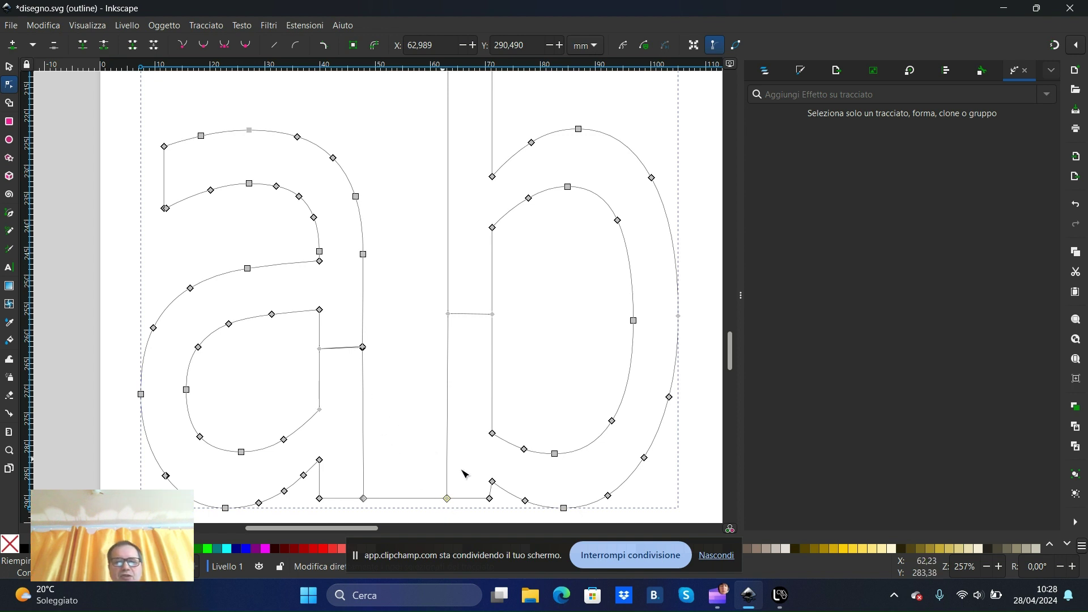
left_click_drag(368, 528, 422, 529)
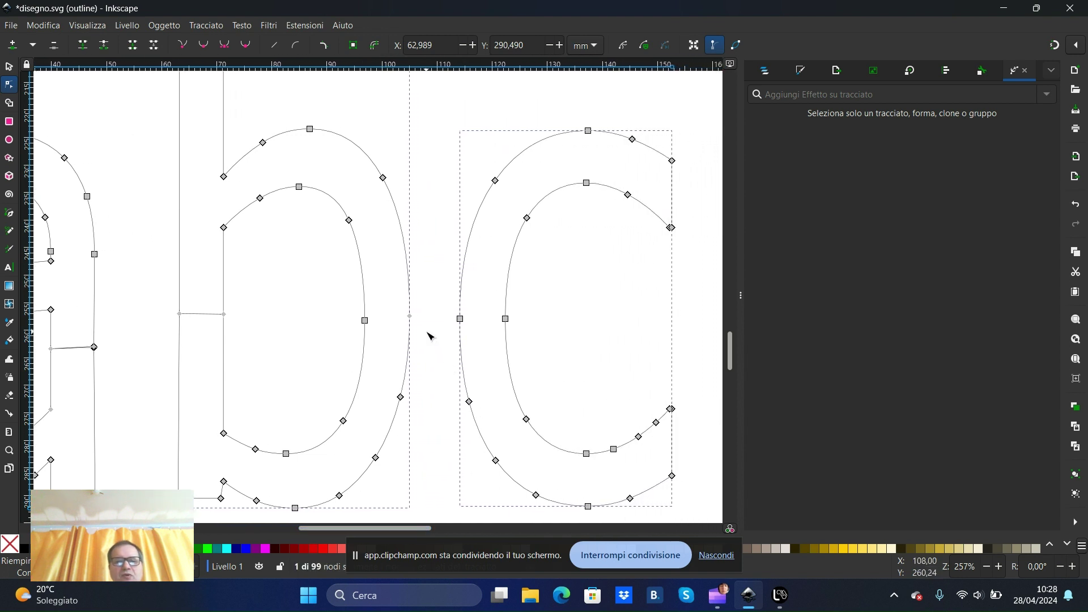
Break the b's right side and the c's left side at their mid-height nodes
left_click(409, 316)
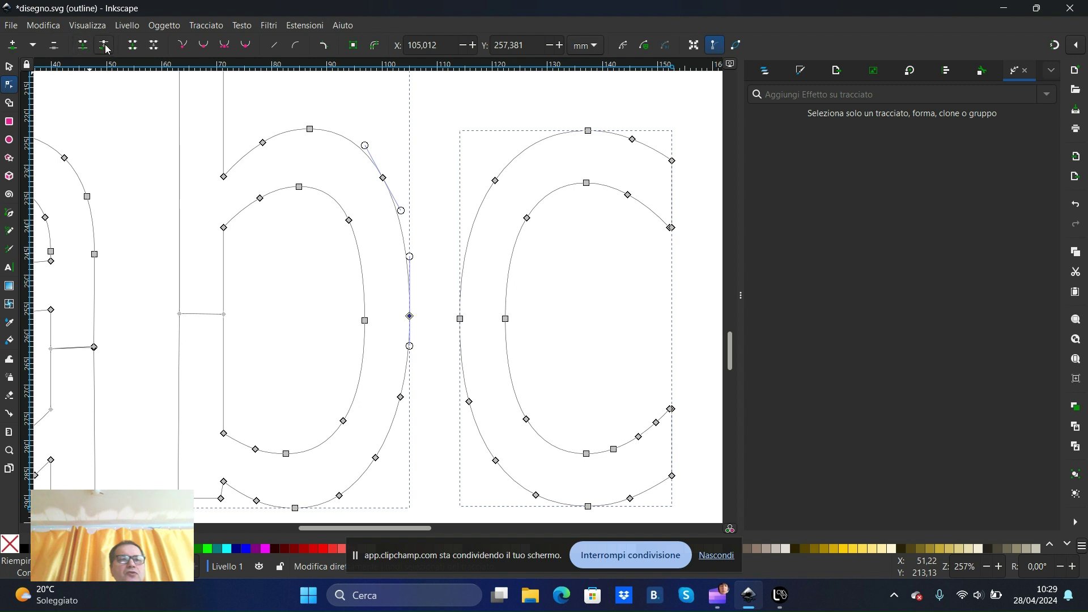
left_click(107, 48)
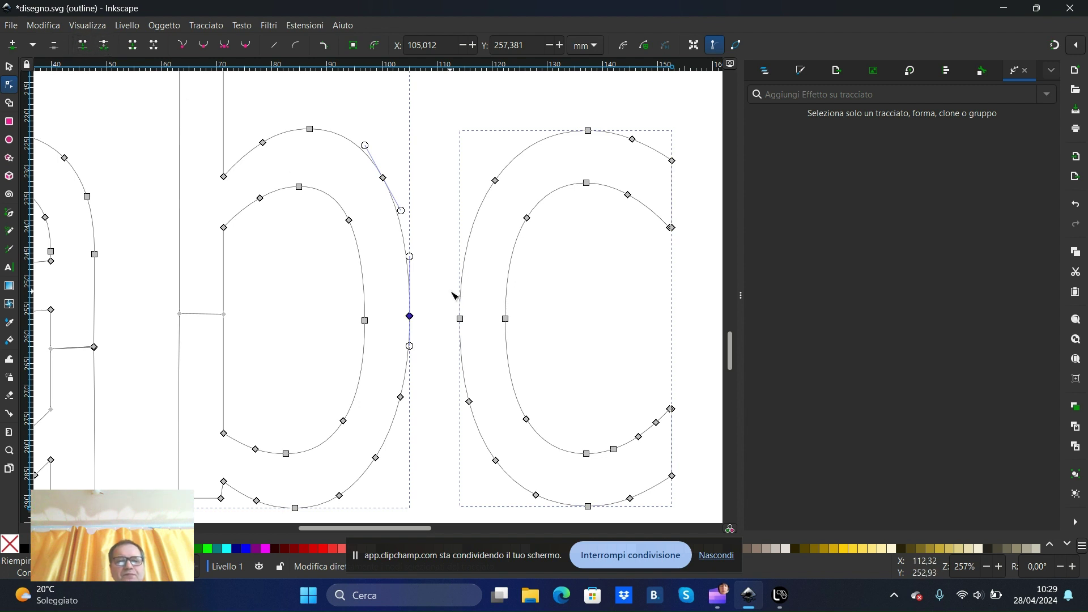
left_click(459, 318)
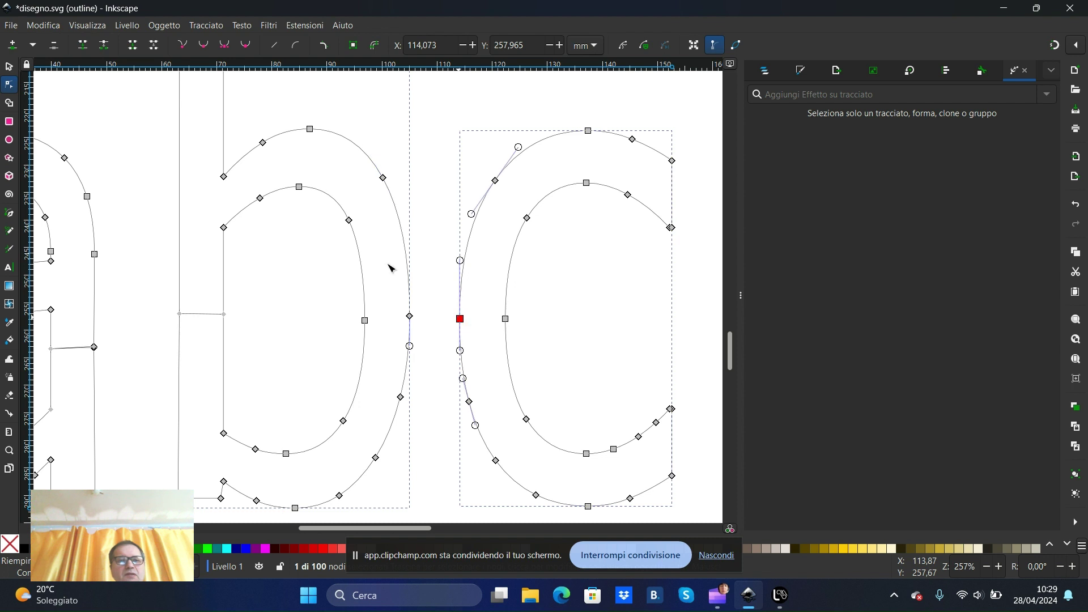
left_click(105, 48)
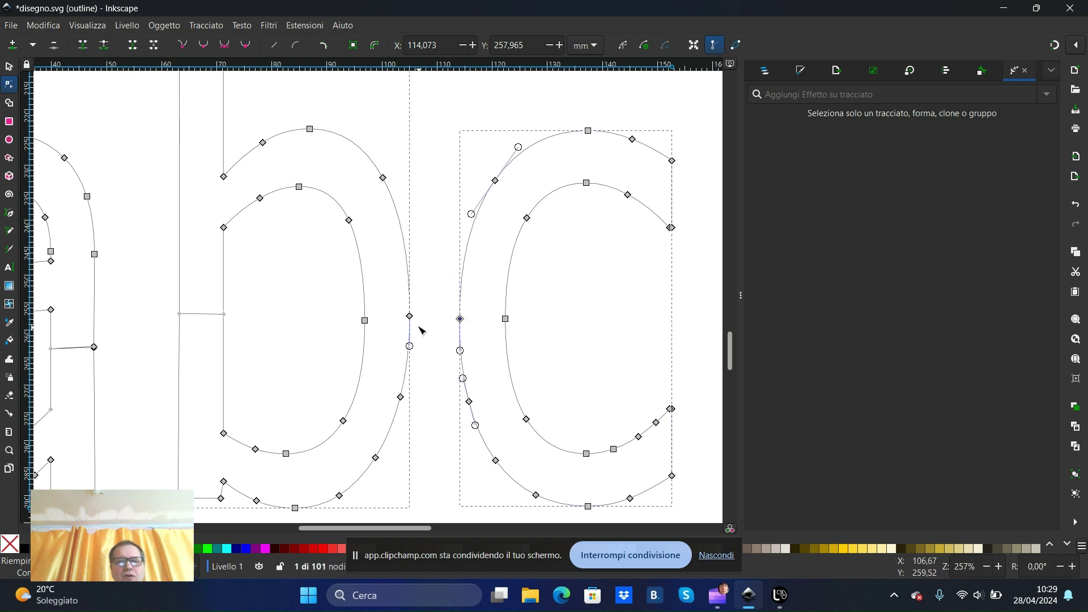
Drag the split ends apart and select the upper ends of b and c
left_click_drag(409, 316, 409, 306)
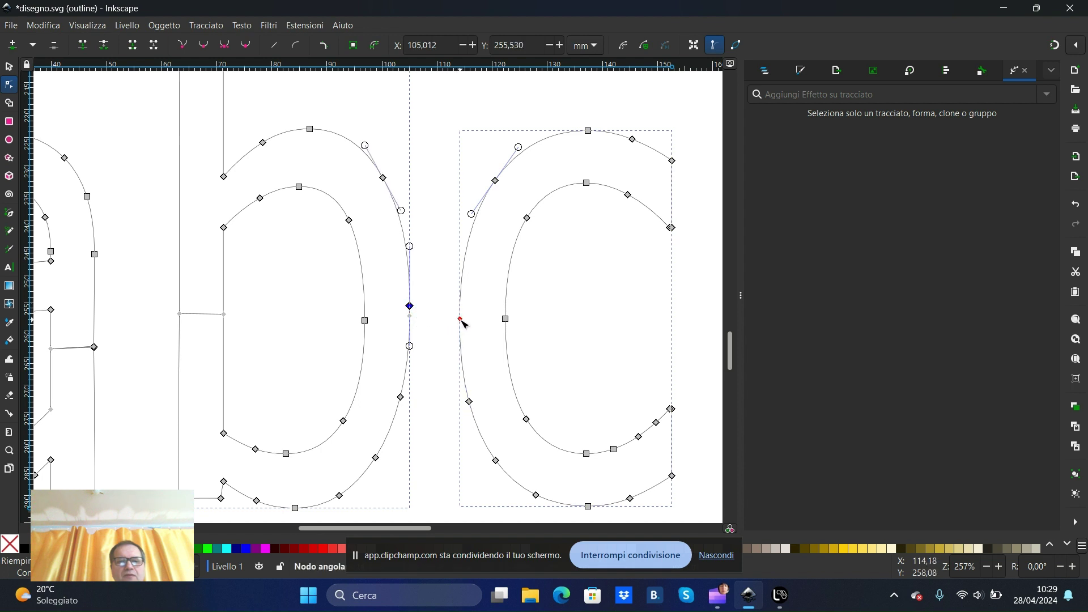
mouse_move(460, 319)
left_mouse_down()
mouse_move(461, 331)
mouse_move(462, 310)
left_mouse_up()
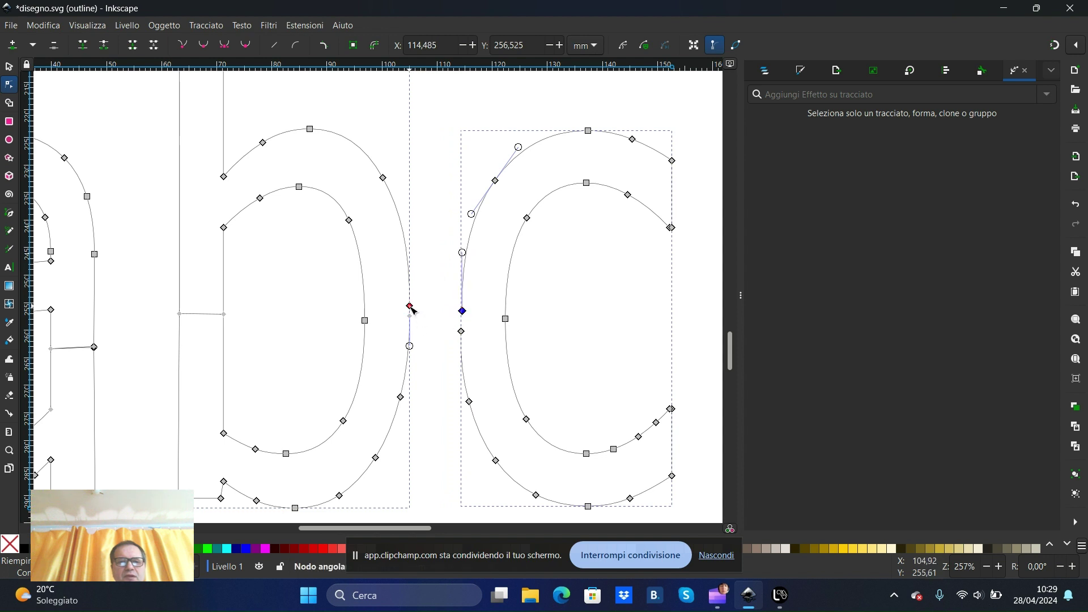
left_click_drag(411, 303, 410, 334)
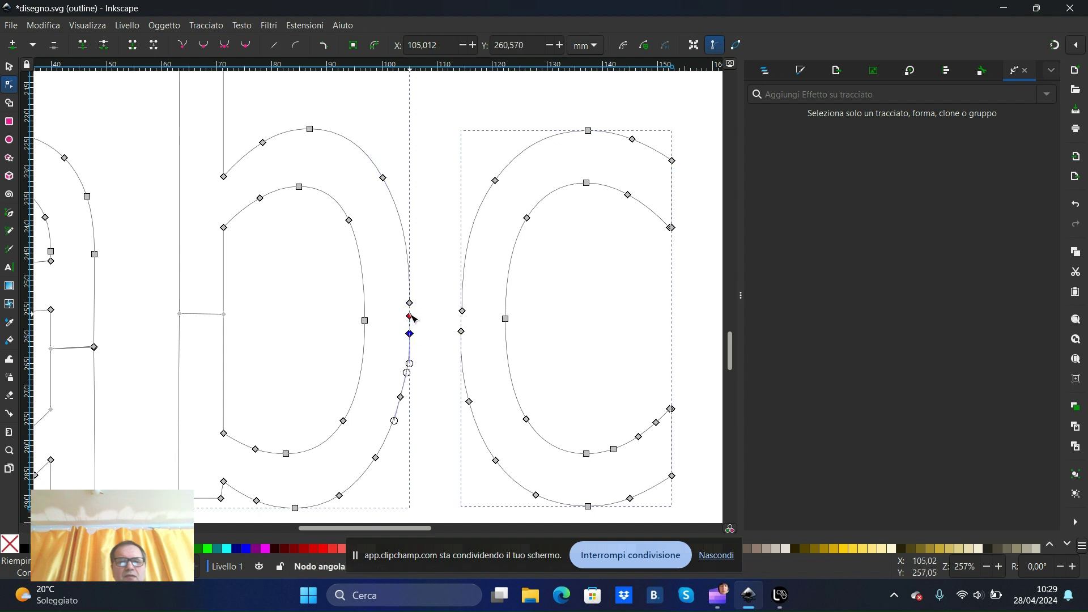
mouse_move(410, 334)
left_mouse_down()
mouse_move(422, 315)
mouse_move(409, 318)
mouse_move(414, 349)
mouse_move(411, 338)
left_mouse_up()
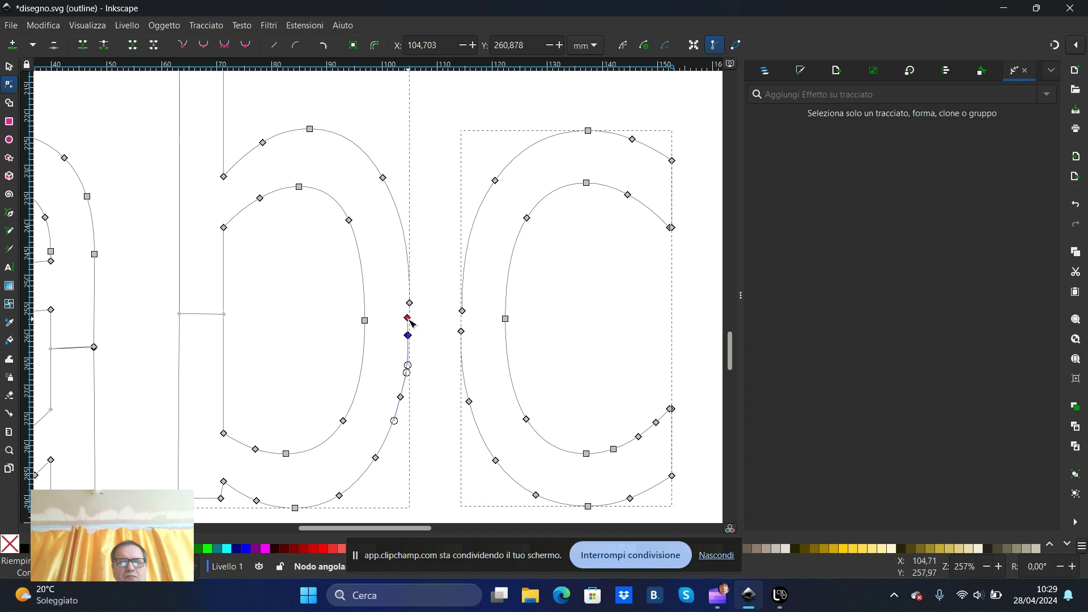
left_click_drag(409, 319, 410, 323)
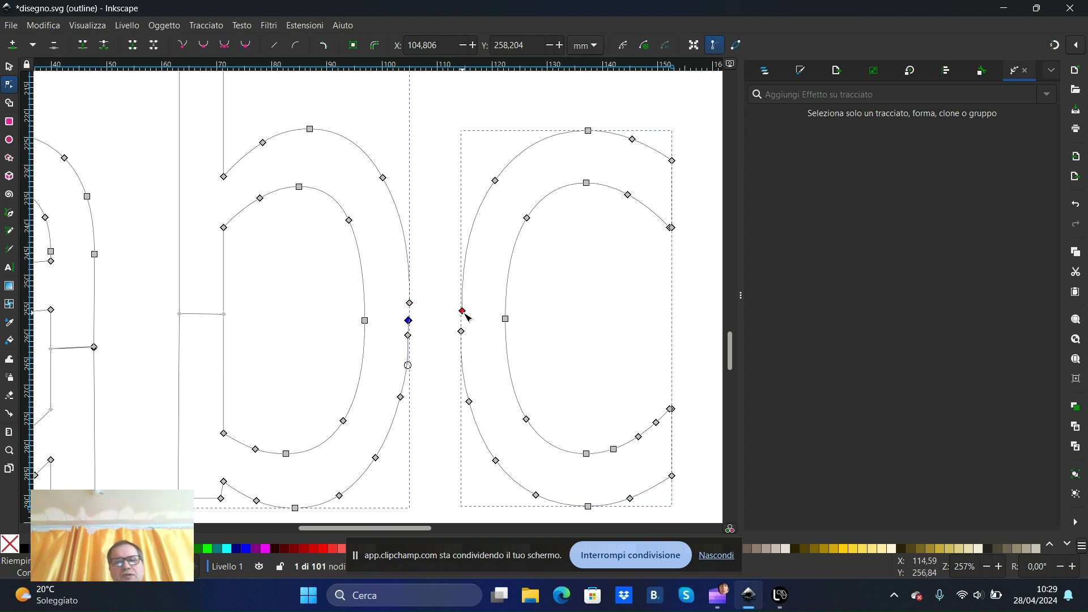
left_click(409, 303, "shift")
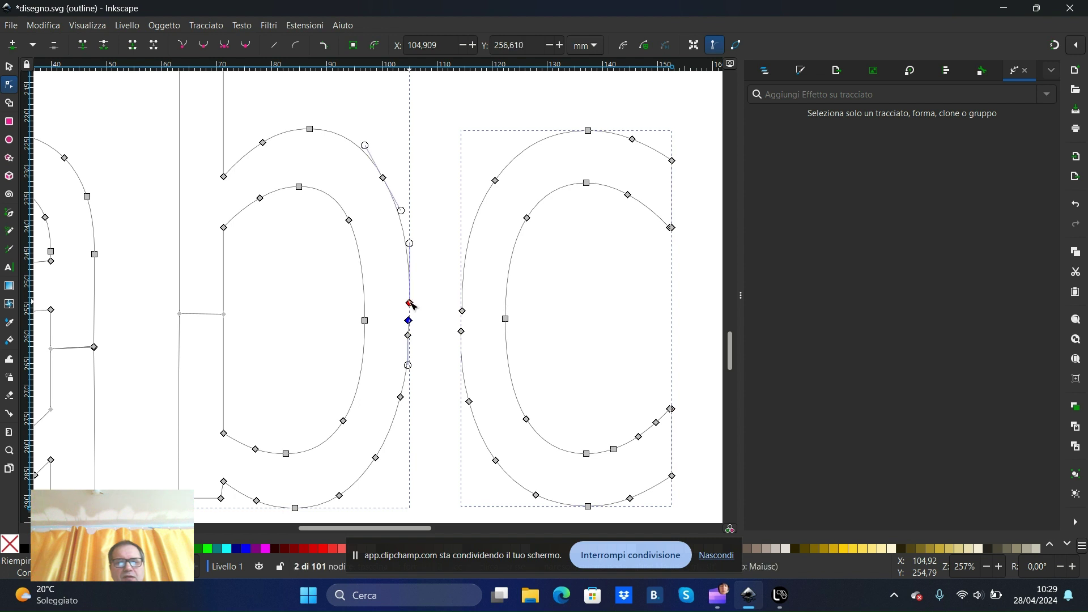
left_click(463, 311, "shift")
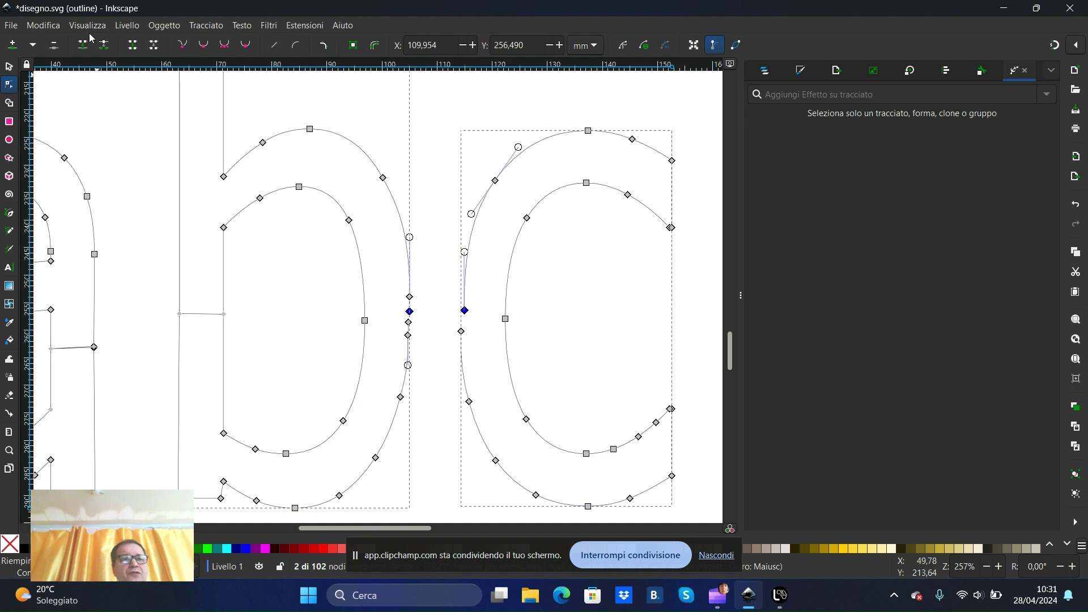
Join the upper and lower split ends of b and c with new segments
left_click(134, 47)
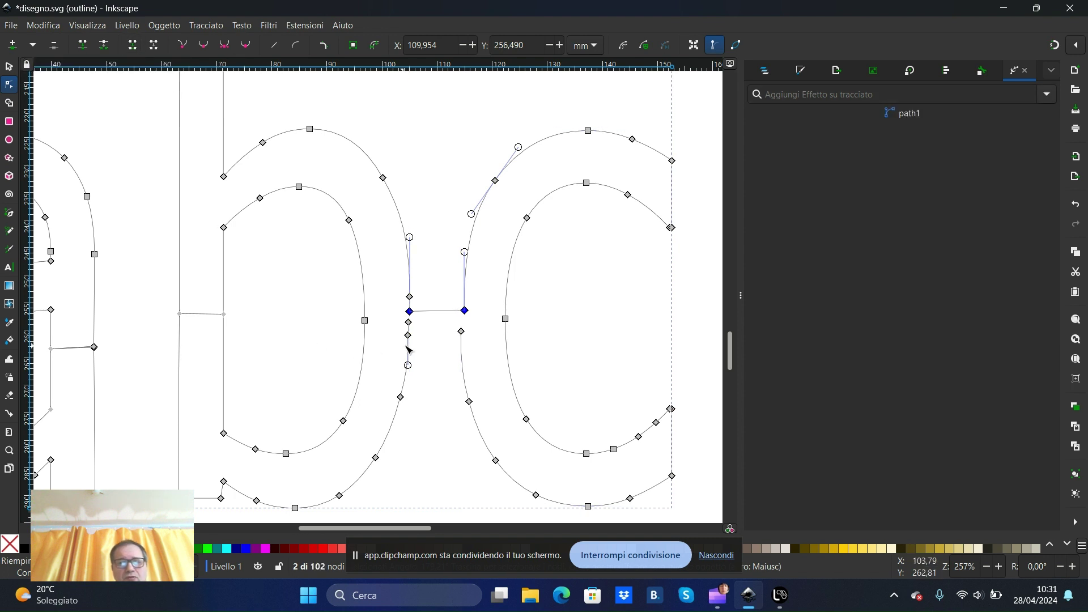
left_click(461, 332)
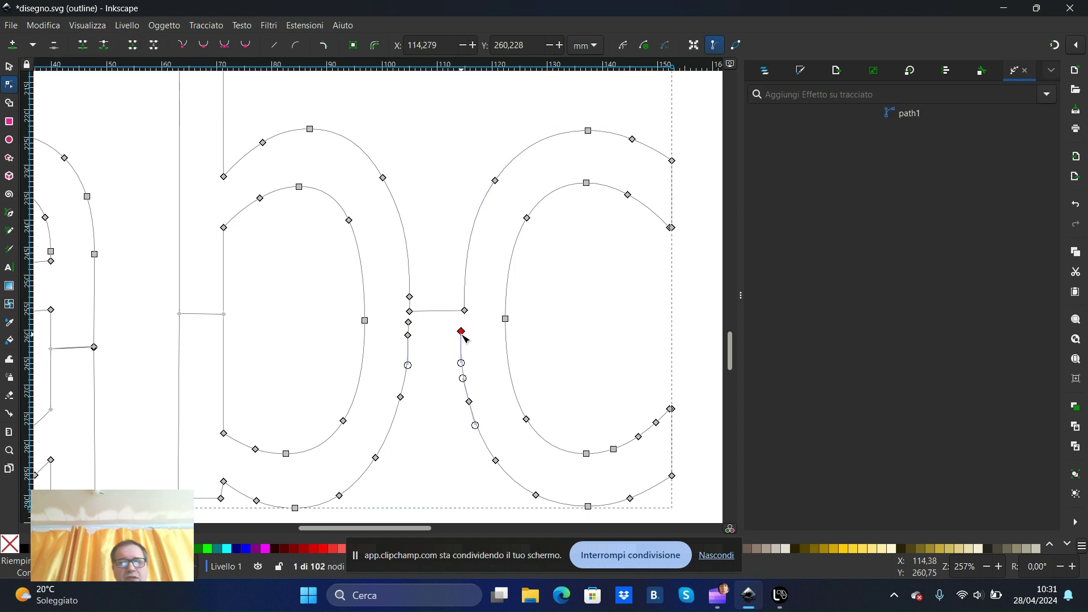
left_click(409, 322, "shift")
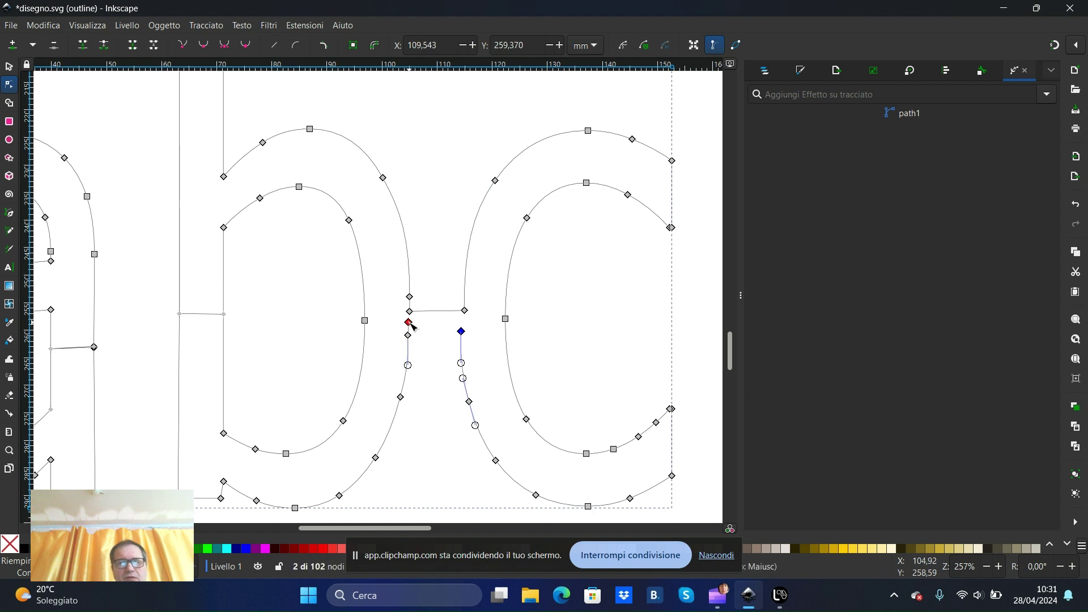
left_click(132, 46)
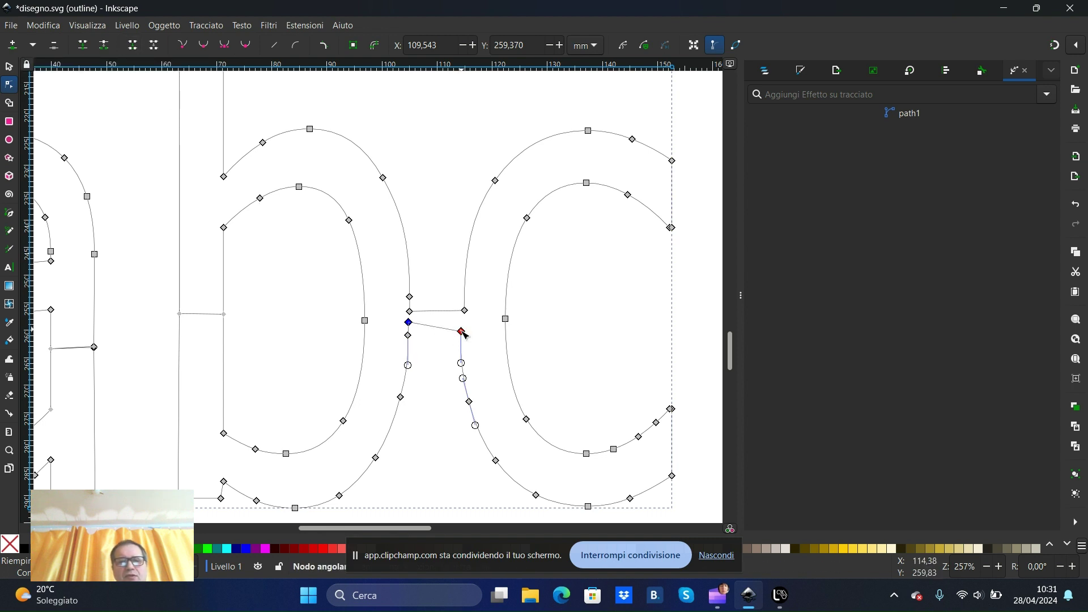
Merge the overlapping link nodes between b and c, then save disegno.svg
left_click_drag(463, 338, 463, 333)
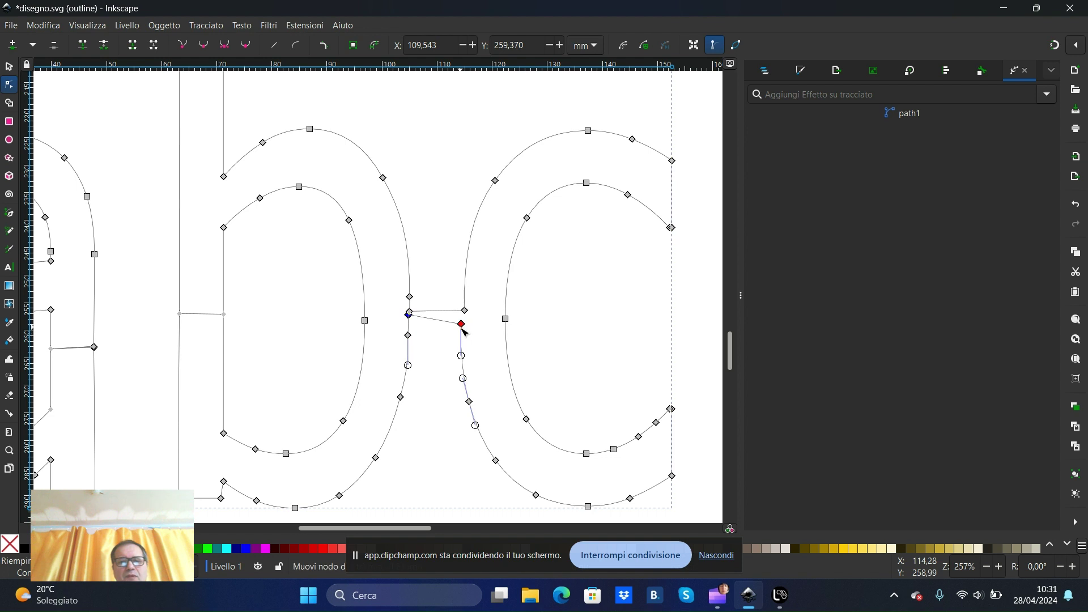
left_click(491, 324)
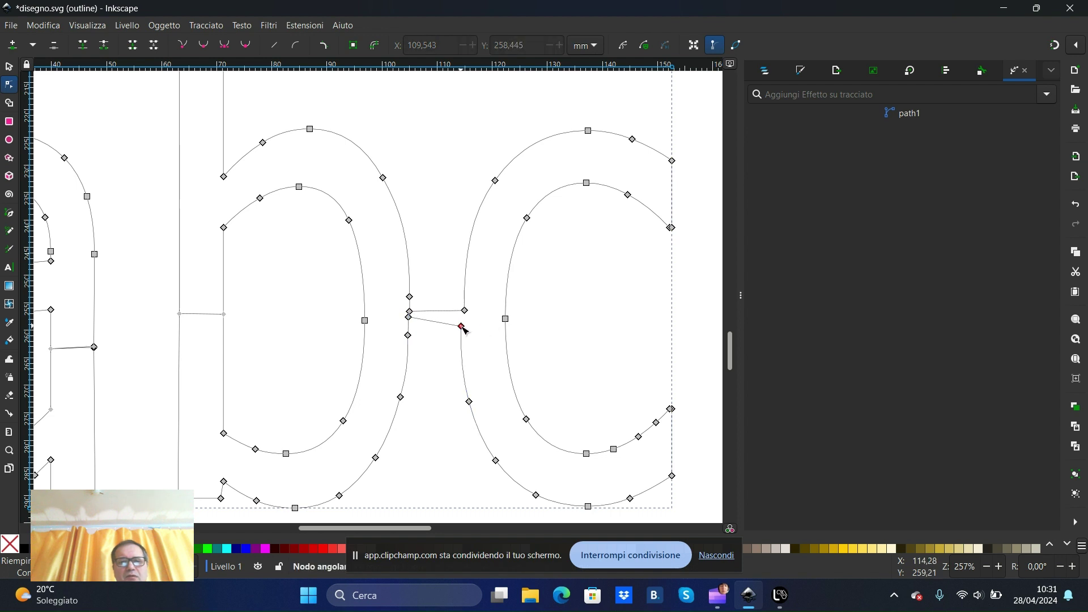
left_click_drag(464, 328, 466, 315)
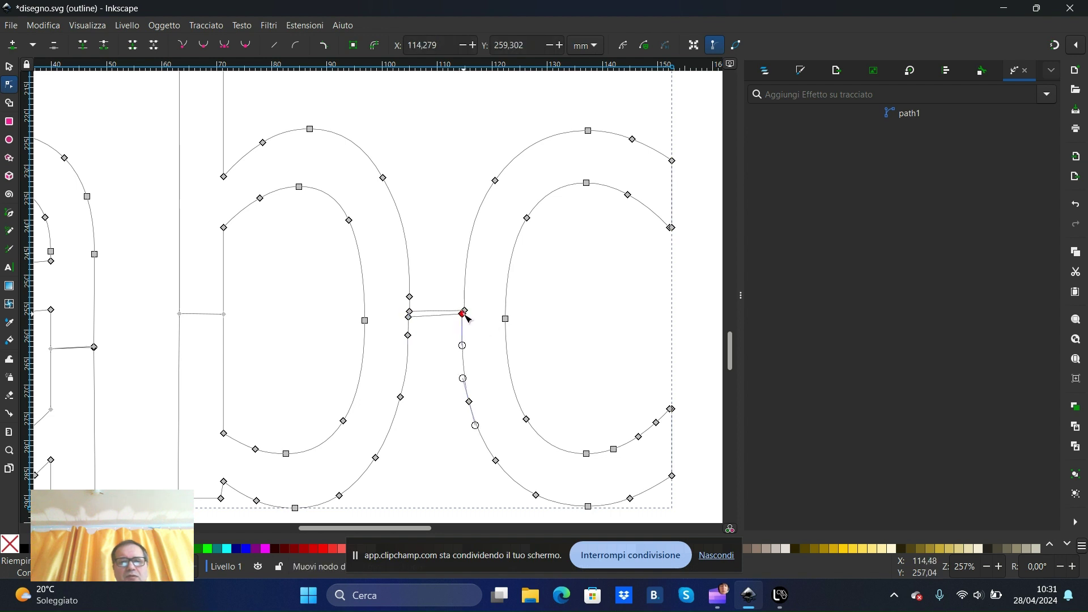
left_click_drag(467, 312, 465, 315)
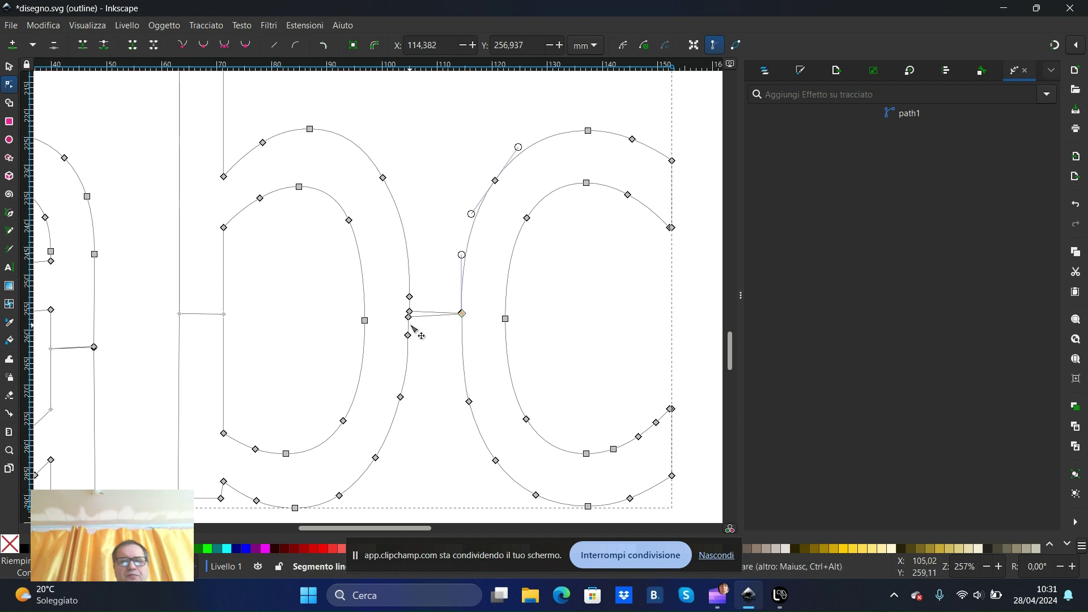
left_click_drag(410, 312, 411, 316)
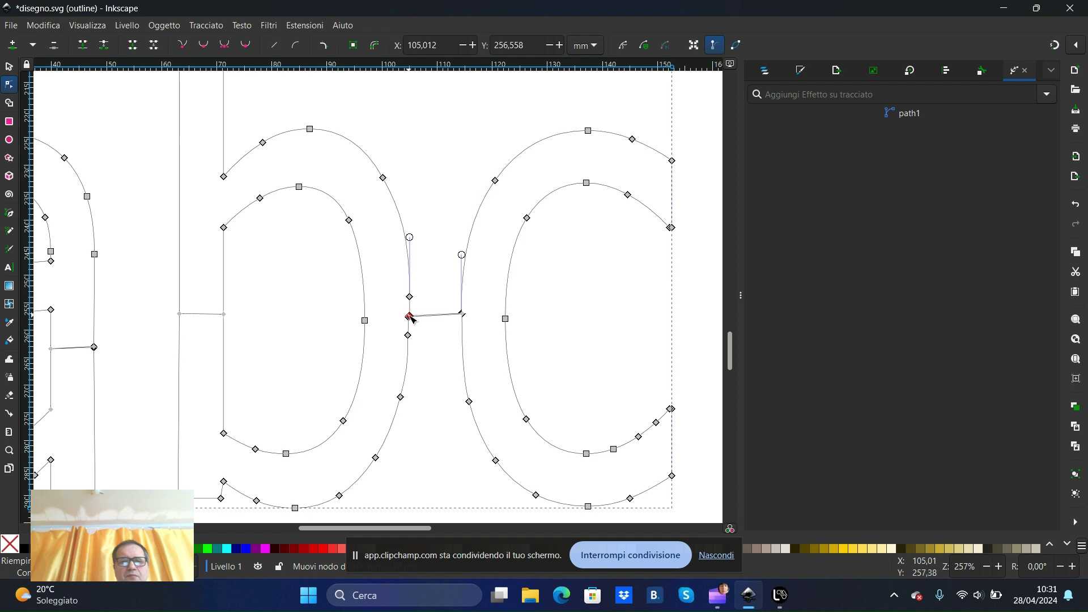
left_click(435, 272)
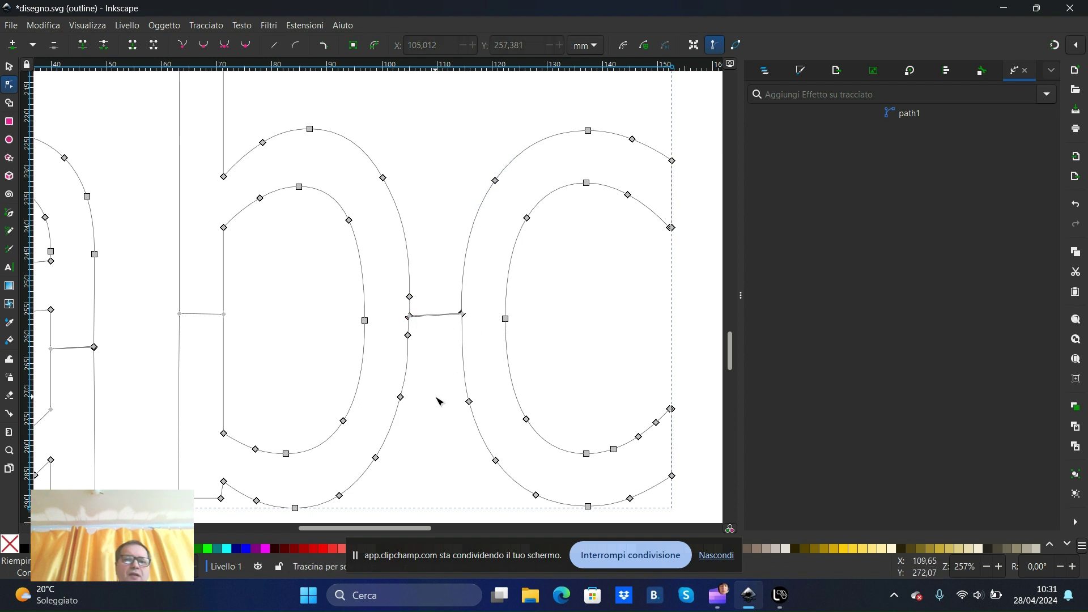
left_click(11, 25)
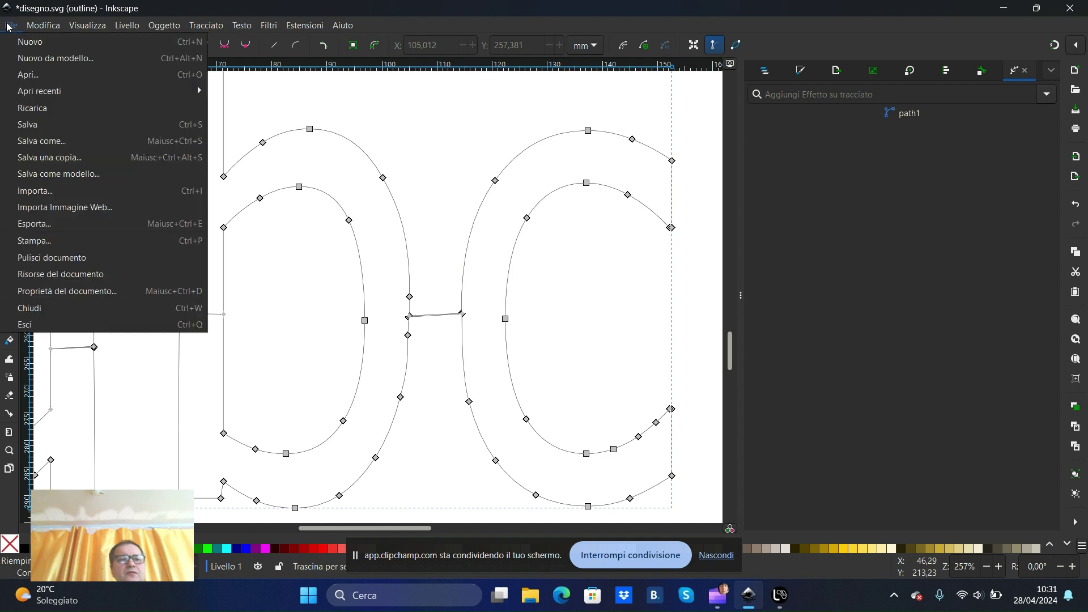
left_click(28, 124)
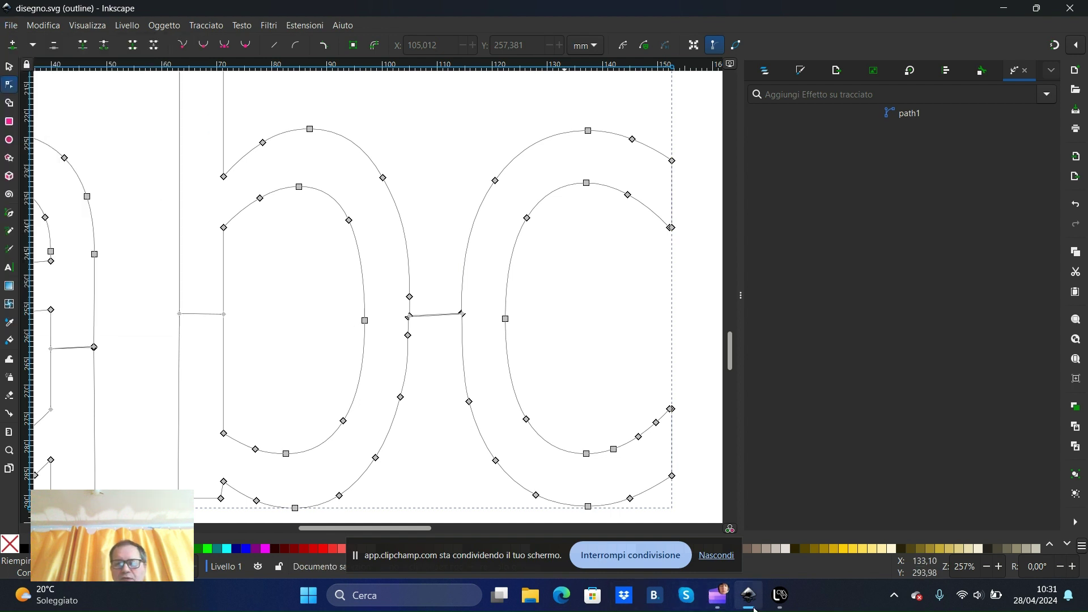
Reload disegno.svg in LaserGRBL and generate the linked abc job (1 min 11 sec)
left_click(780, 595)
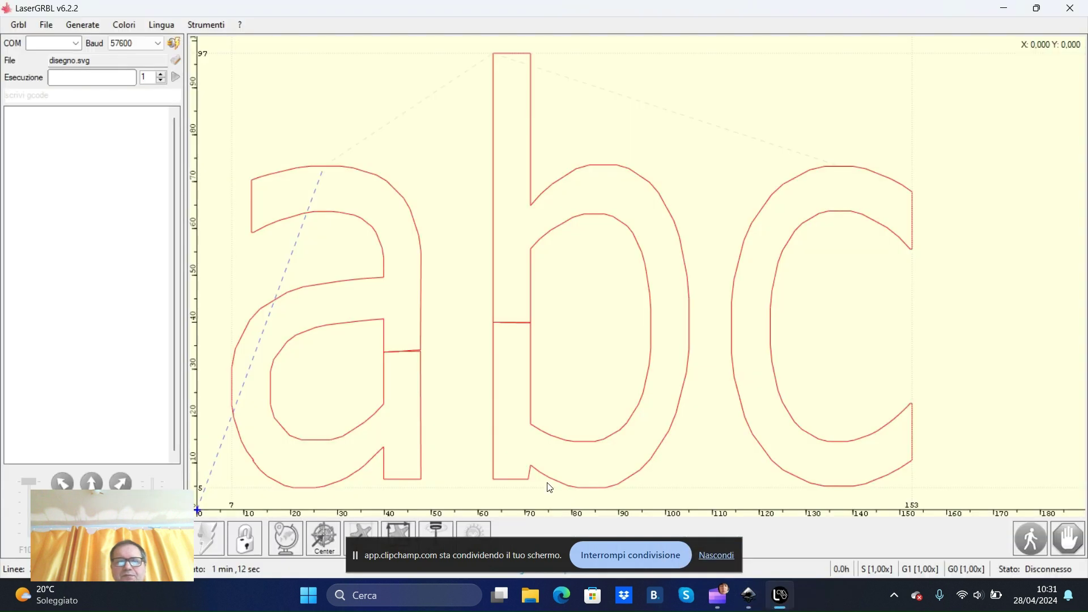
left_click(46, 26)
left_click(60, 40)
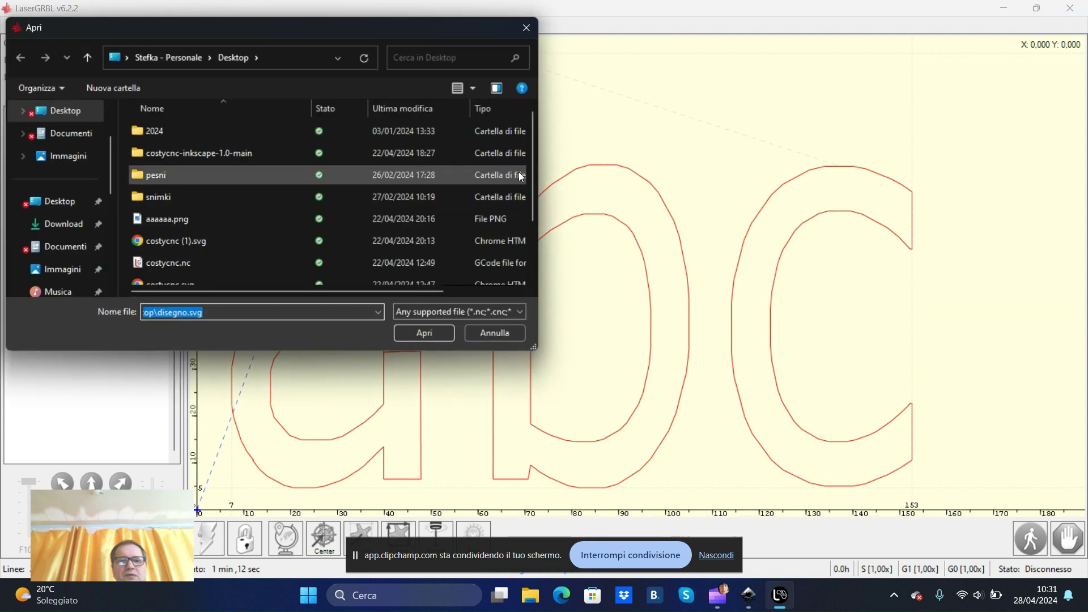
left_click_drag(534, 163, 537, 204)
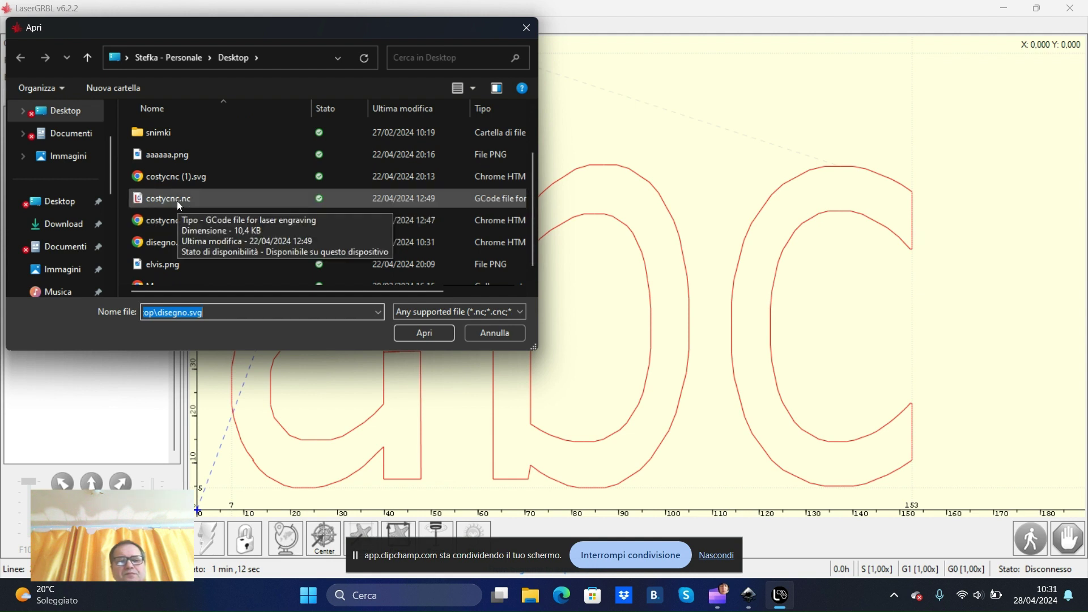
double_click(172, 242)
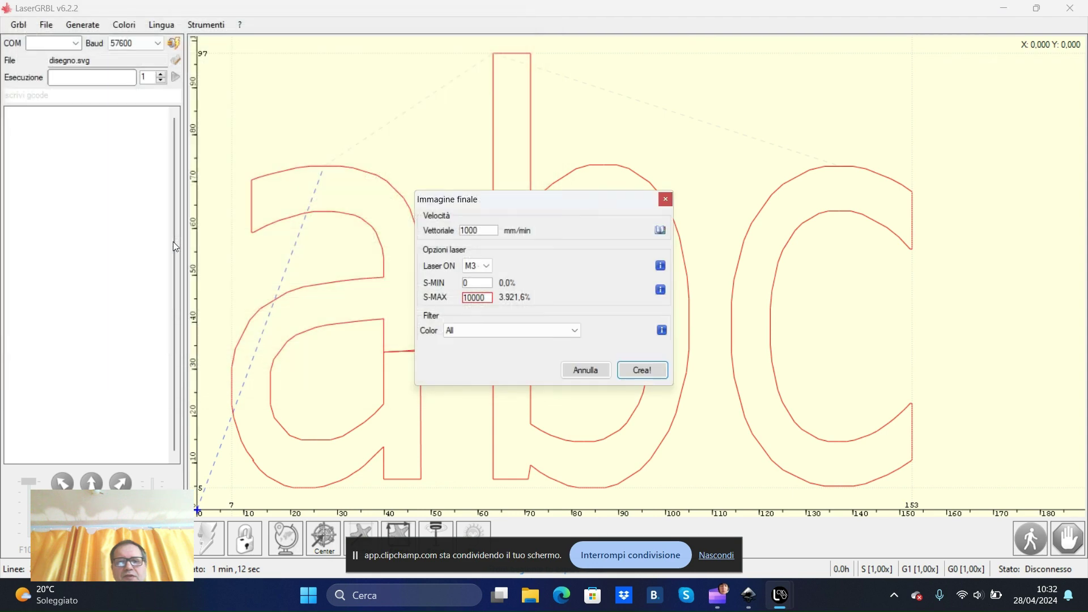
left_click(658, 378)
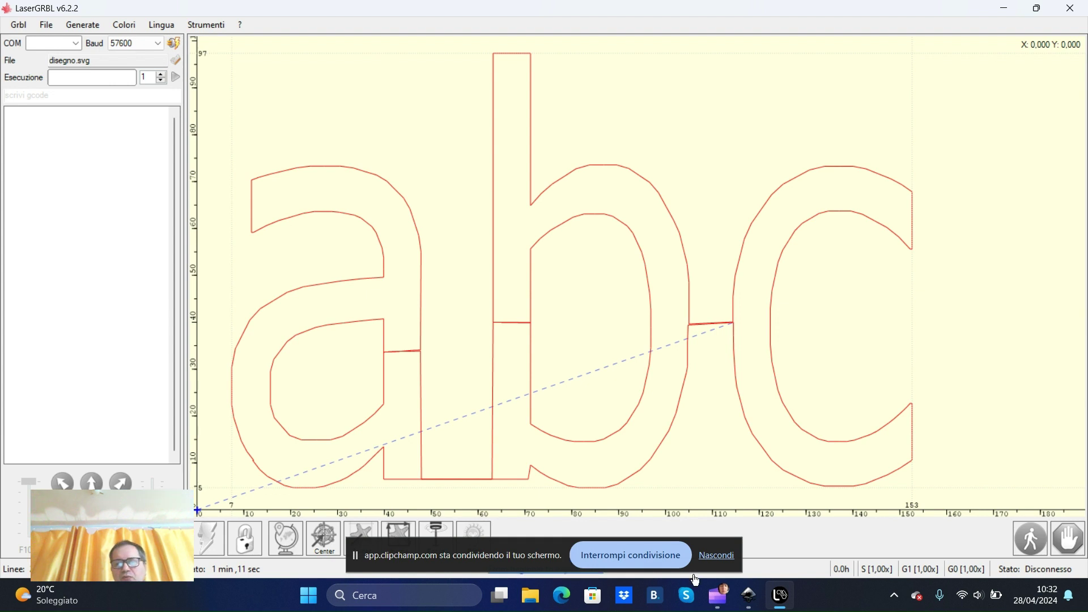
left_click(746, 597)
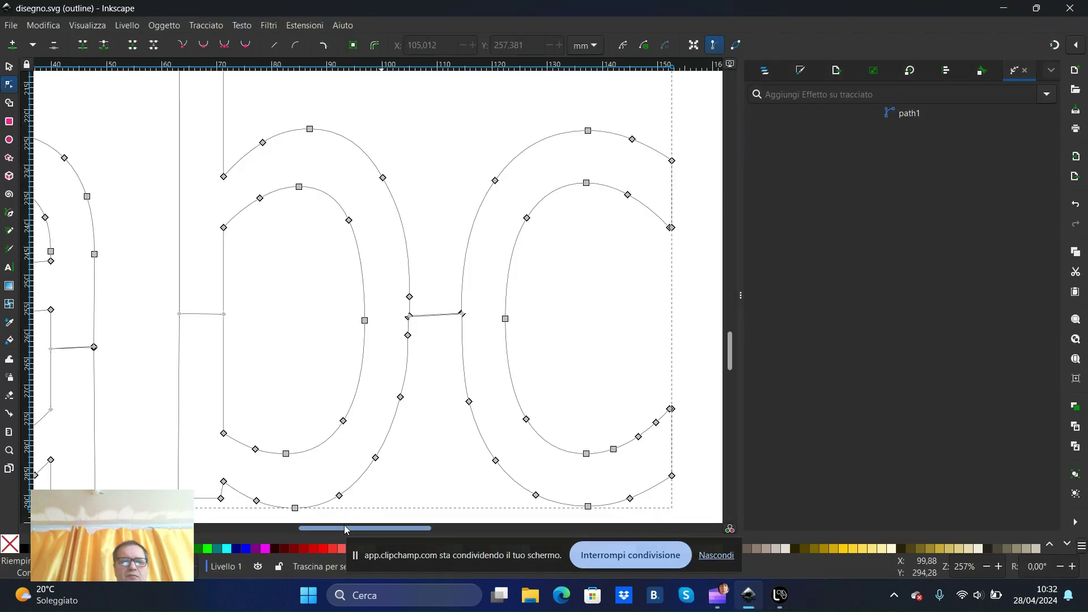
Break the a's outline at its lower-left corner node and pull the ends apart
left_click_drag(344, 525, 281, 535)
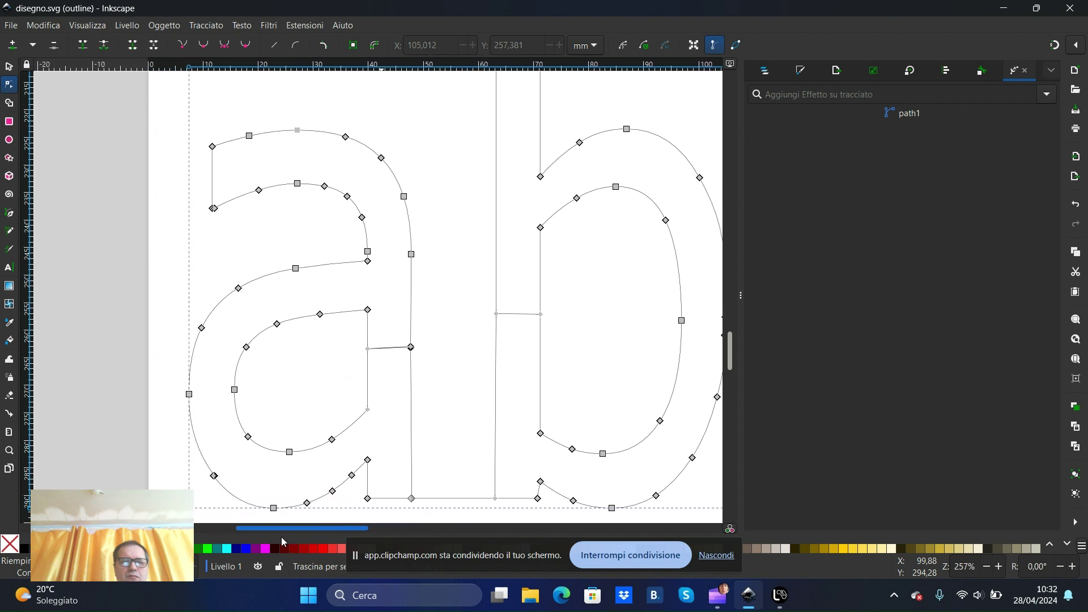
left_click(213, 476)
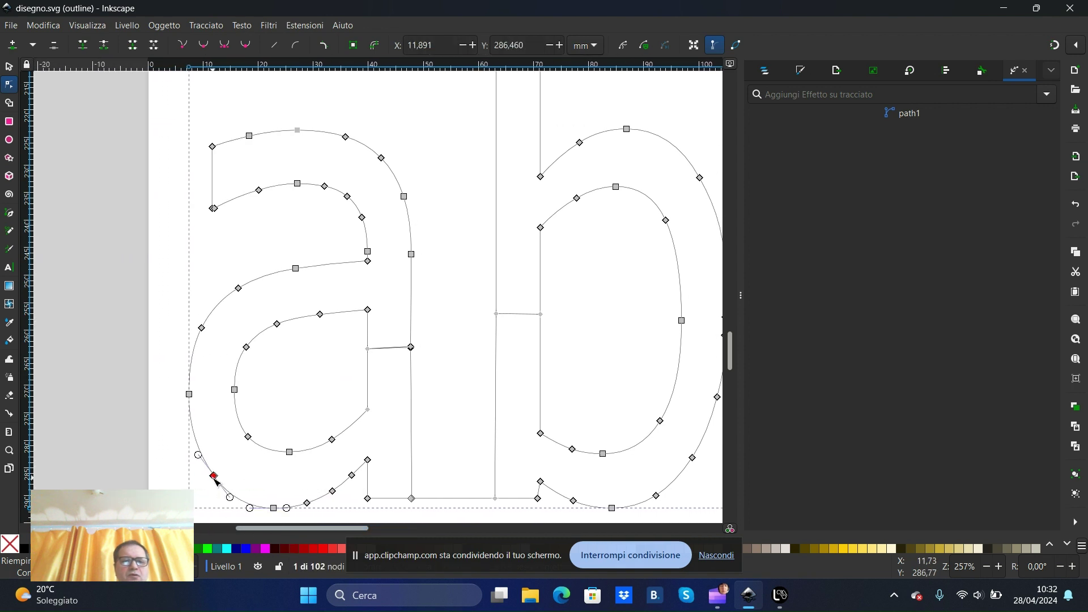
left_click(105, 47)
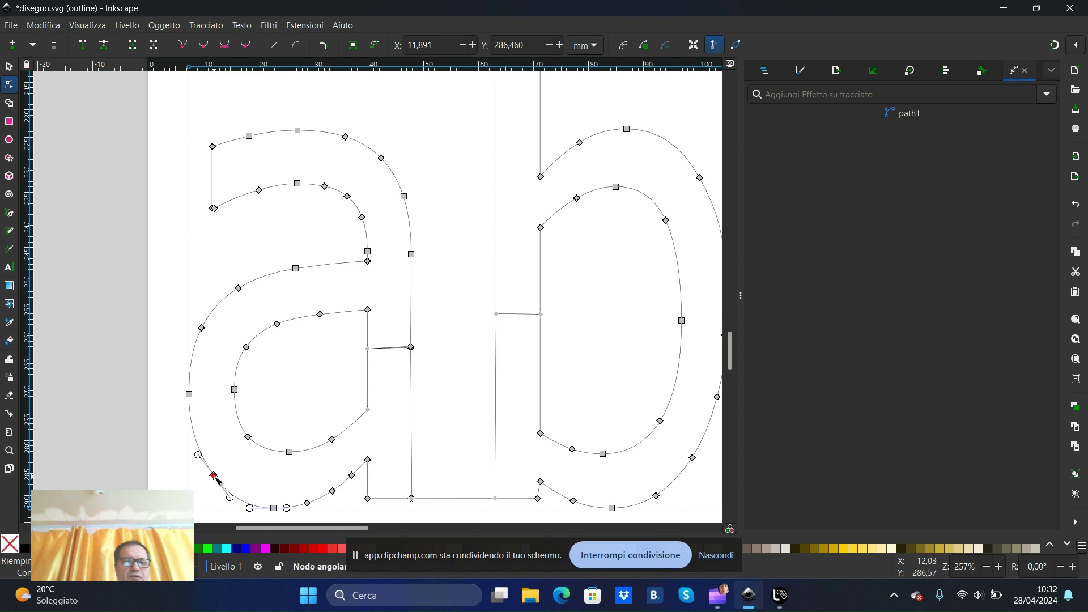
mouse_move(215, 478)
left_mouse_down()
mouse_move(218, 494)
mouse_move(218, 482)
left_mouse_up()
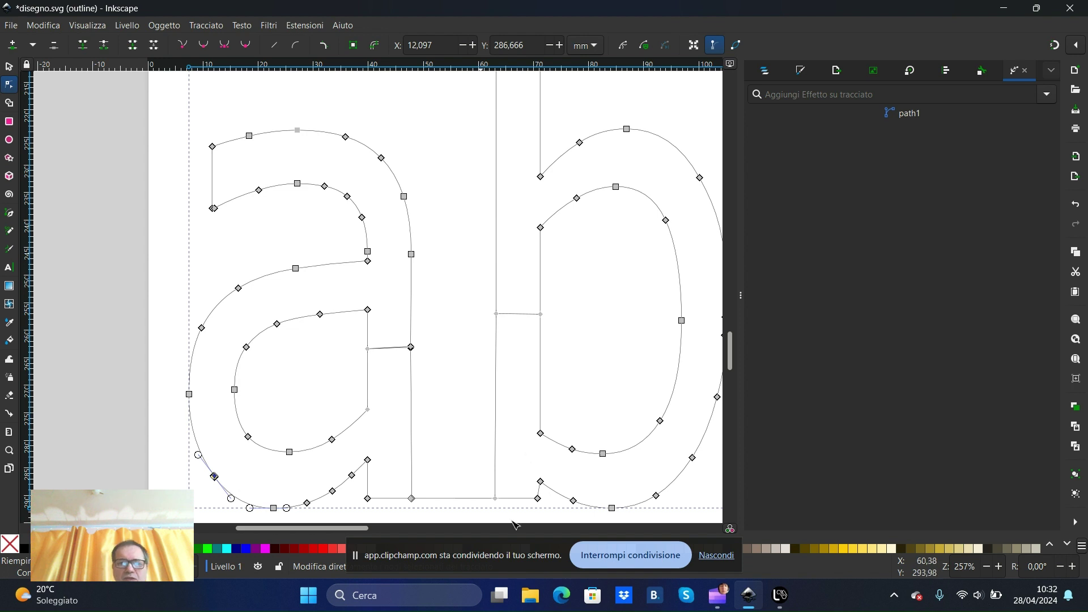
Save disegno.svg and bring LaserGRBL back to the front
left_click(13, 27)
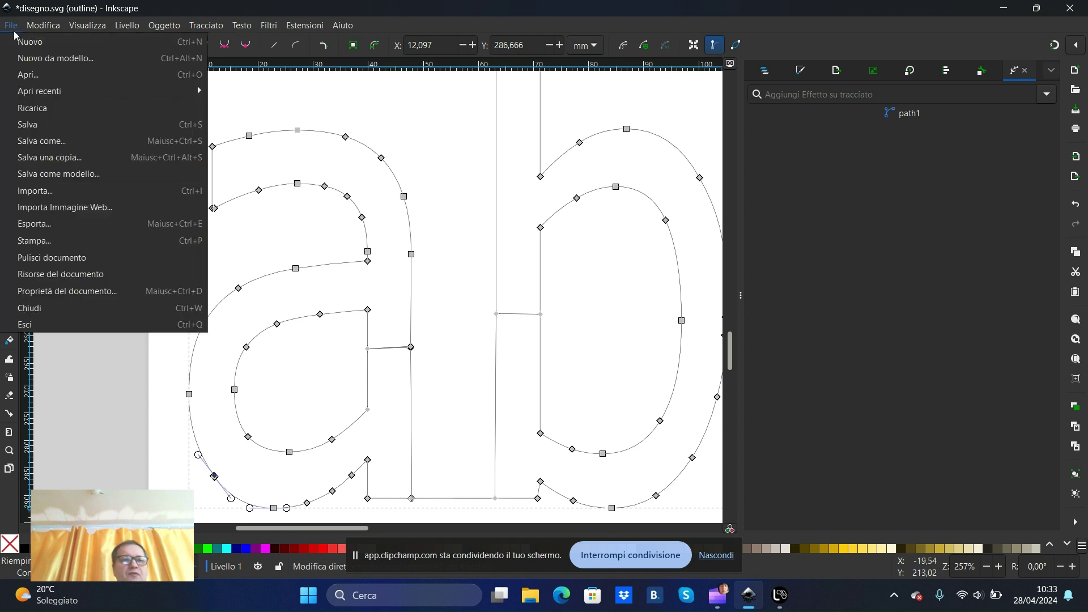
left_click(41, 125)
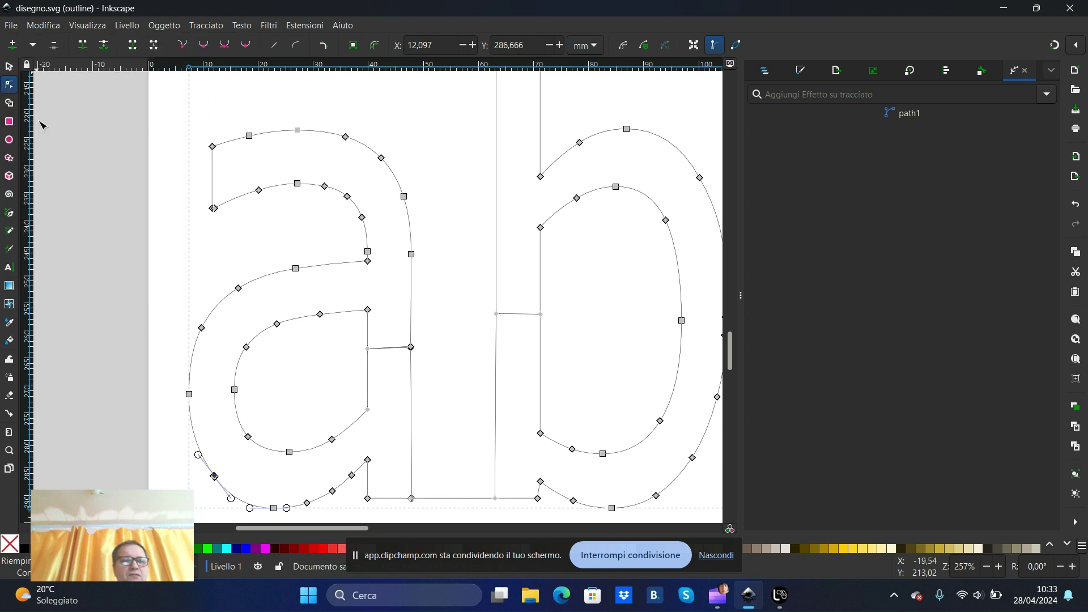
left_click(780, 595)
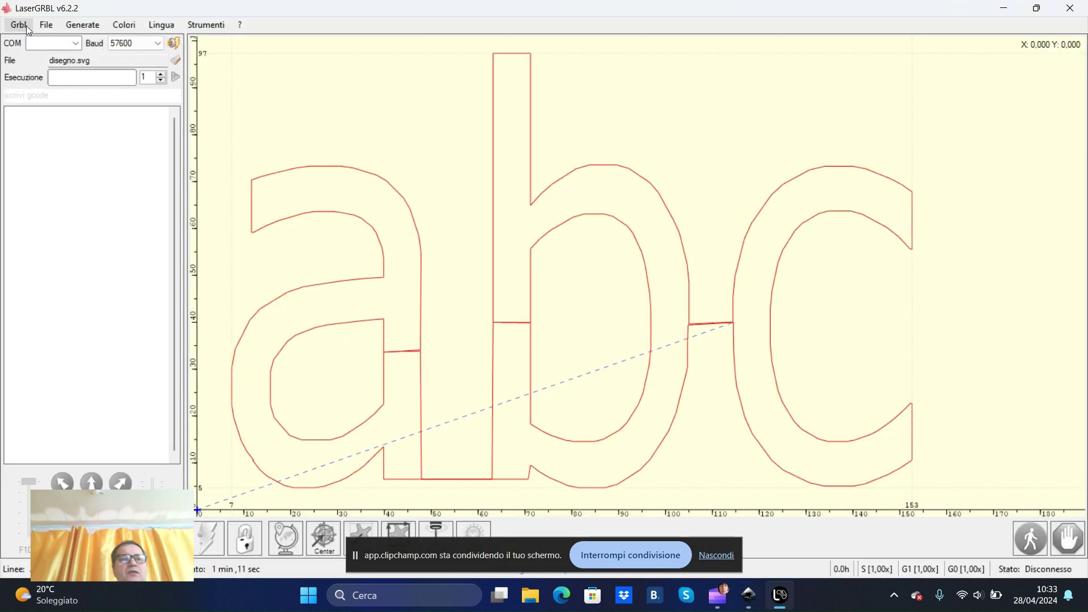
Reload the updated disegno.svg, generate its toolpath, and set the baud rate to 115200
left_click(46, 25)
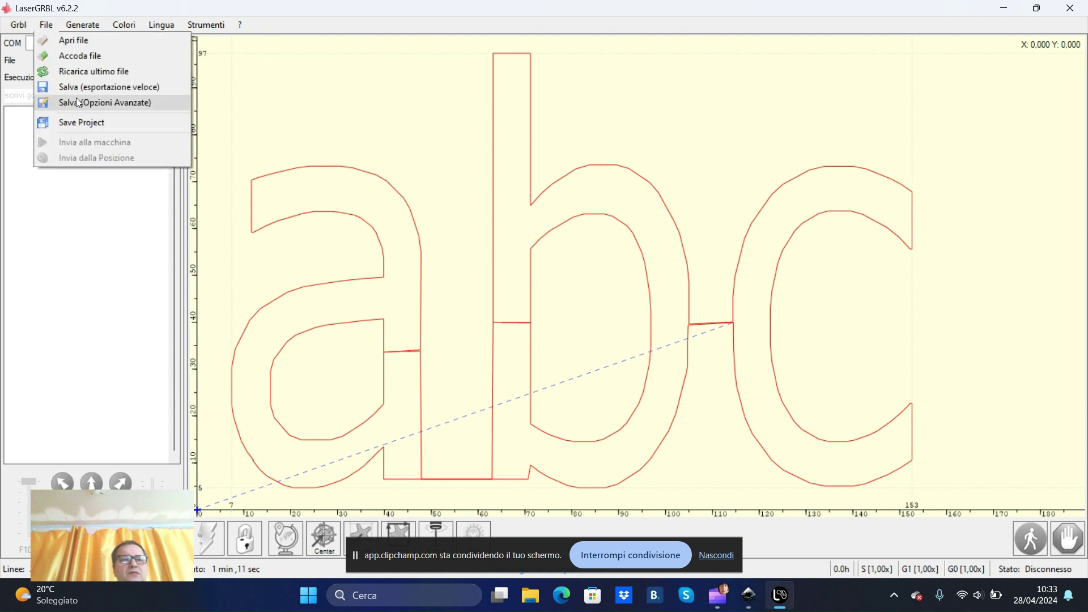
left_click(66, 42)
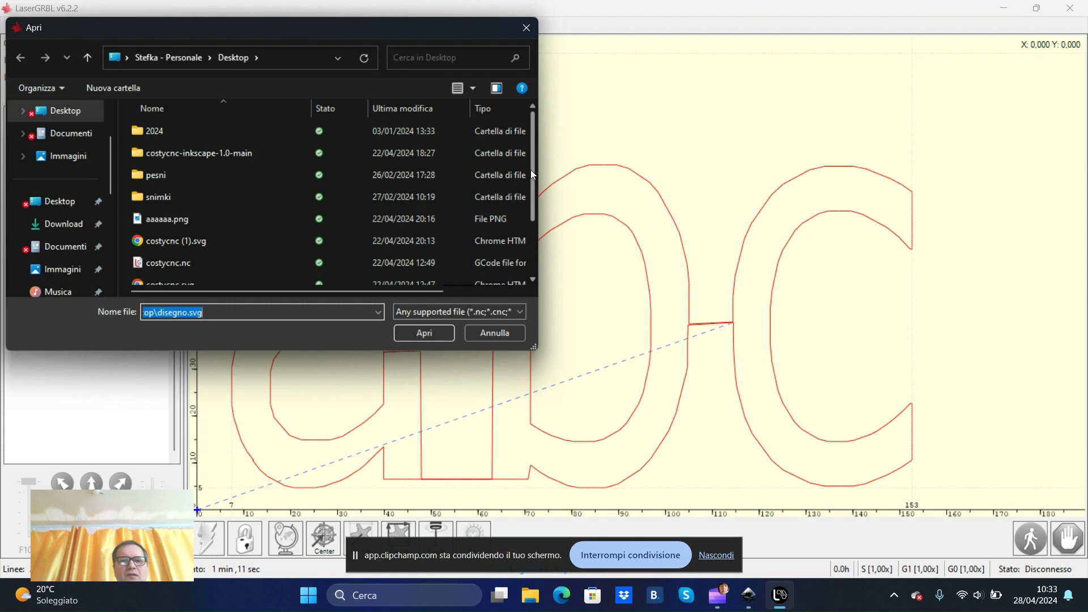
left_click_drag(531, 173, 528, 223)
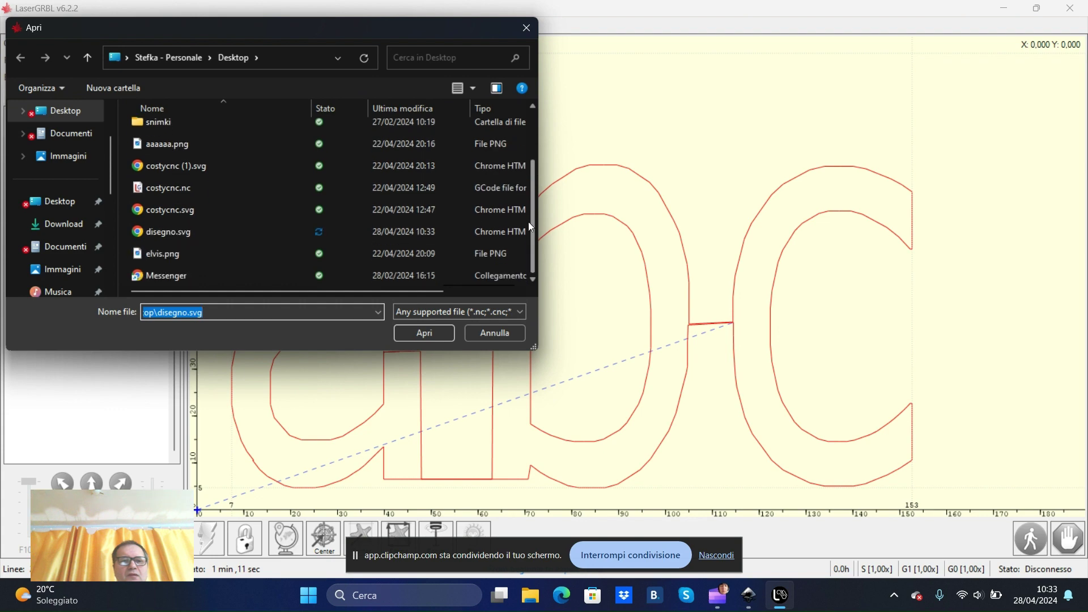
double_click(166, 236)
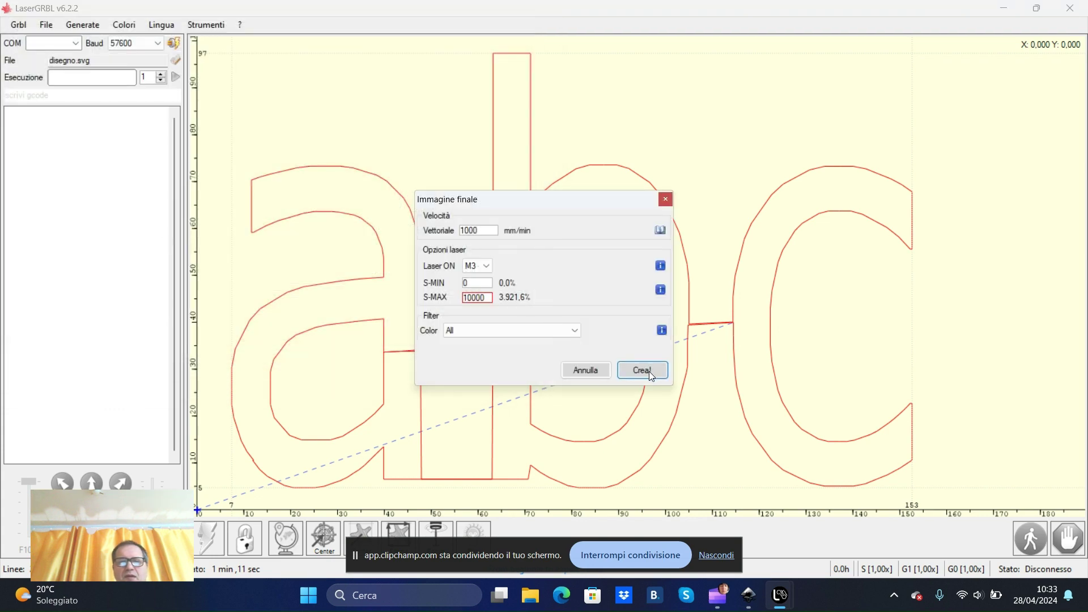
left_click(641, 370)
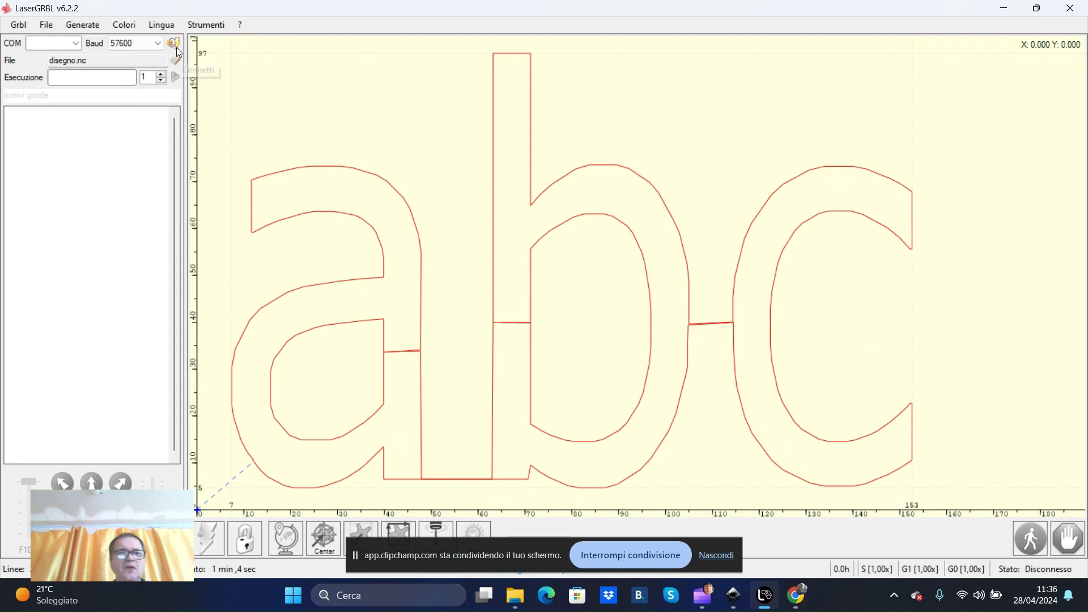
left_click(158, 44)
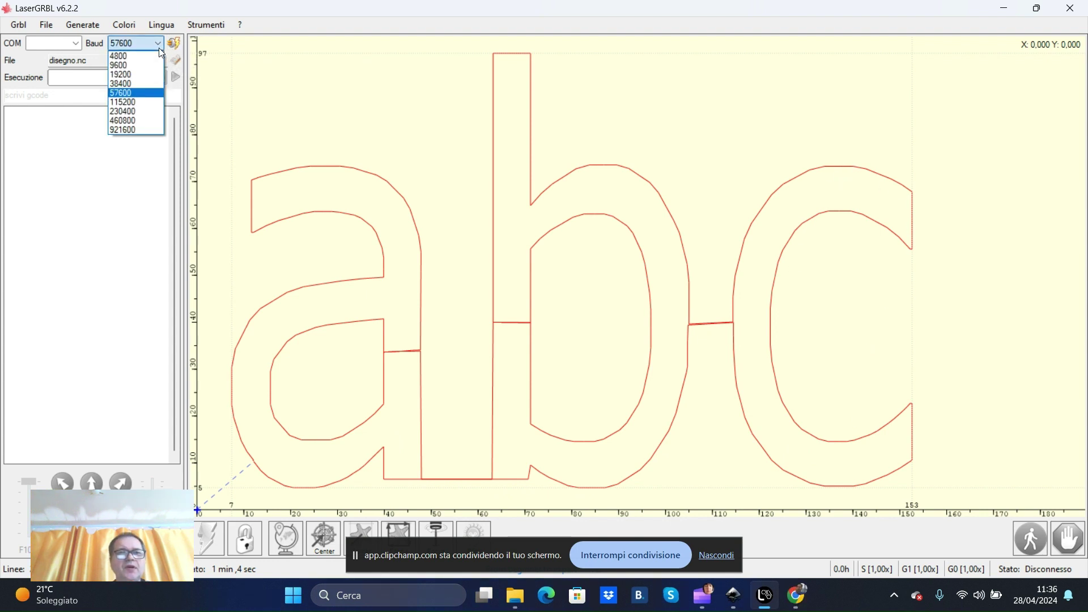
left_click(136, 102)
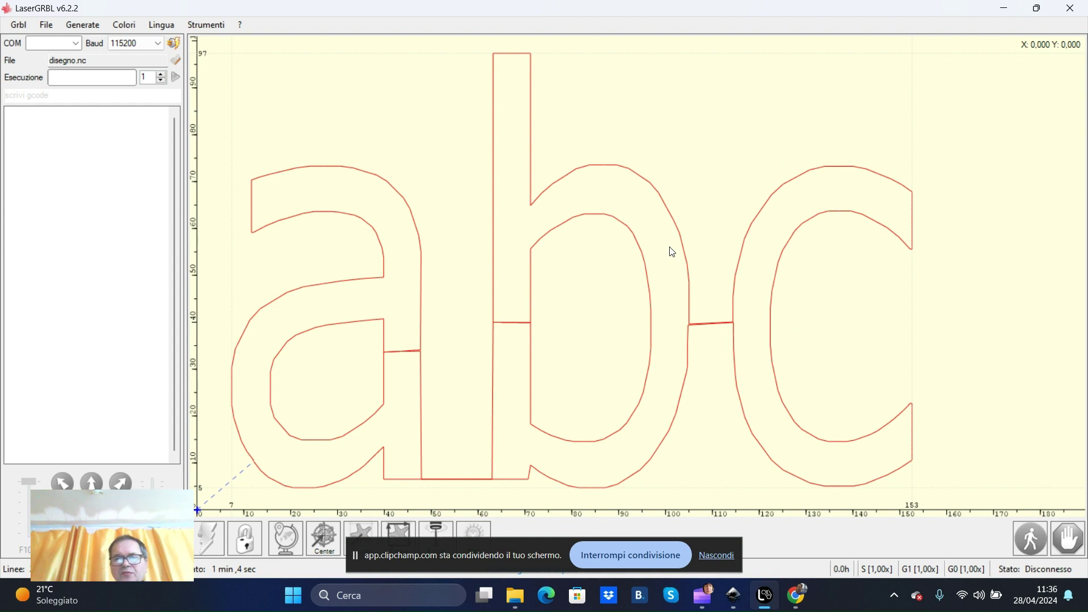
Back in the Inkscape drawing, select the whole abc outline path
mouse_move(733, 595)
left_click(746, 595)
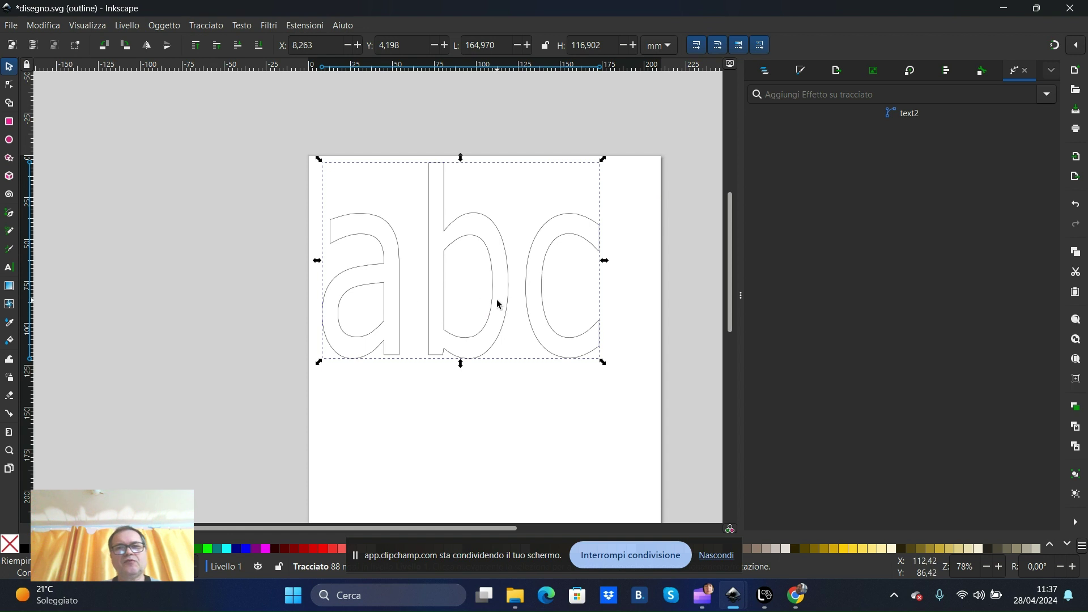
left_click(209, 26)
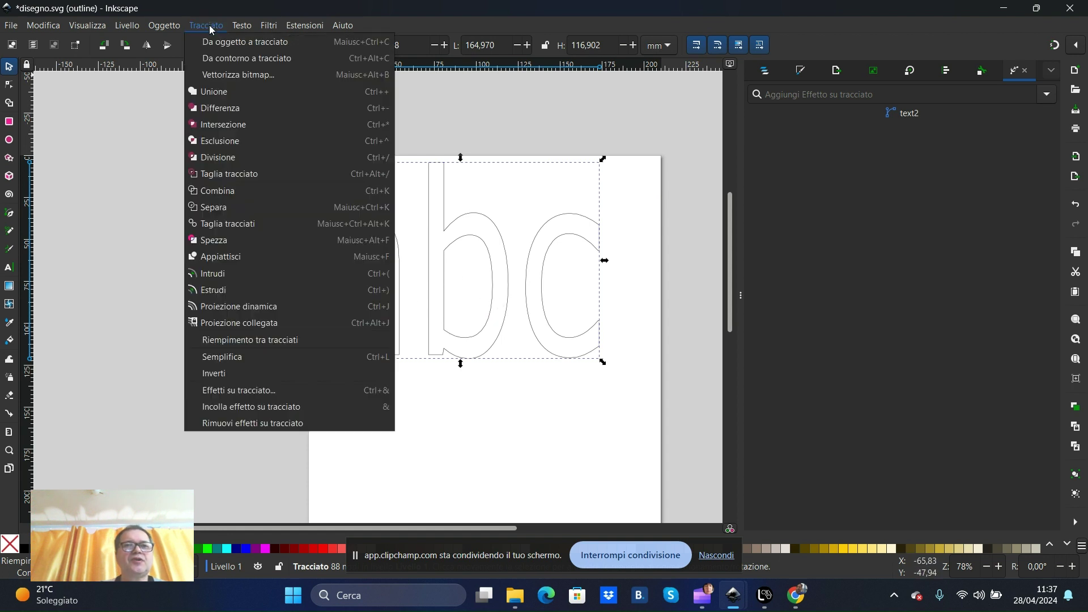
left_click(501, 232)
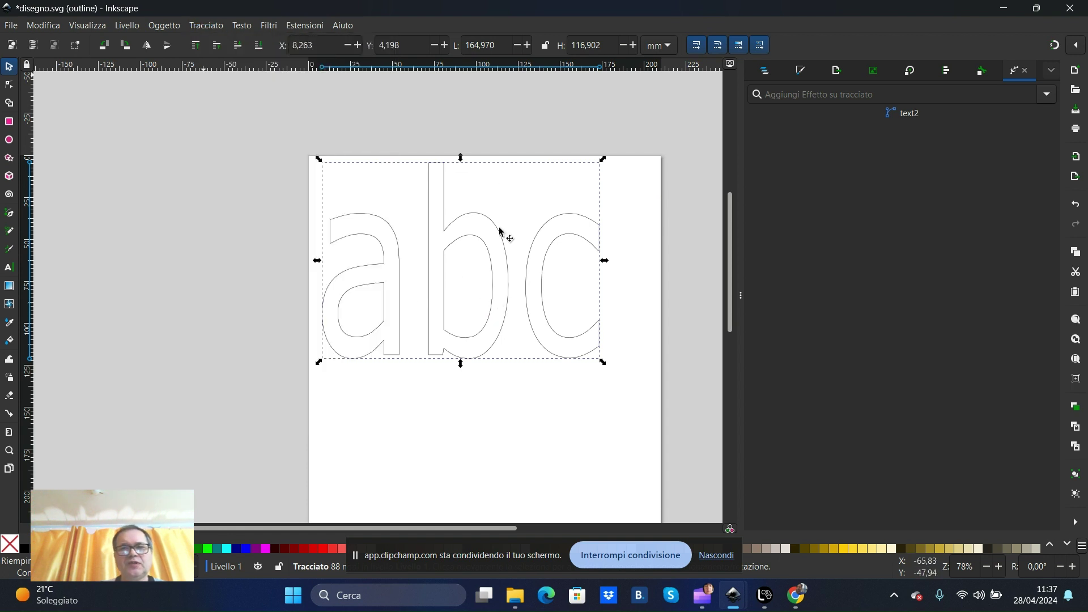
left_click(10, 85)
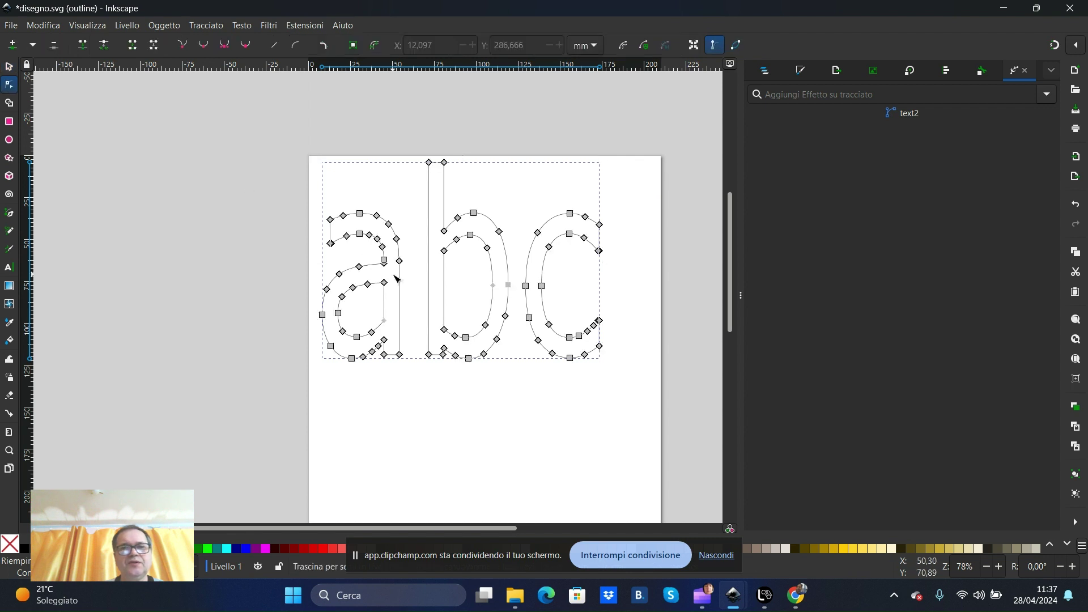
left_click(401, 402)
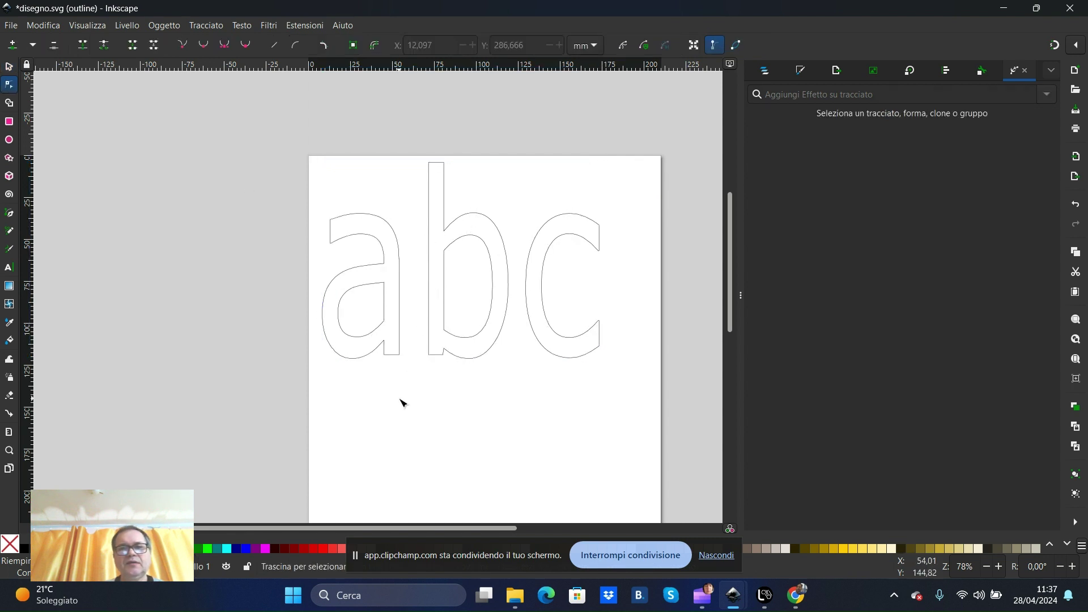
left_click(378, 218)
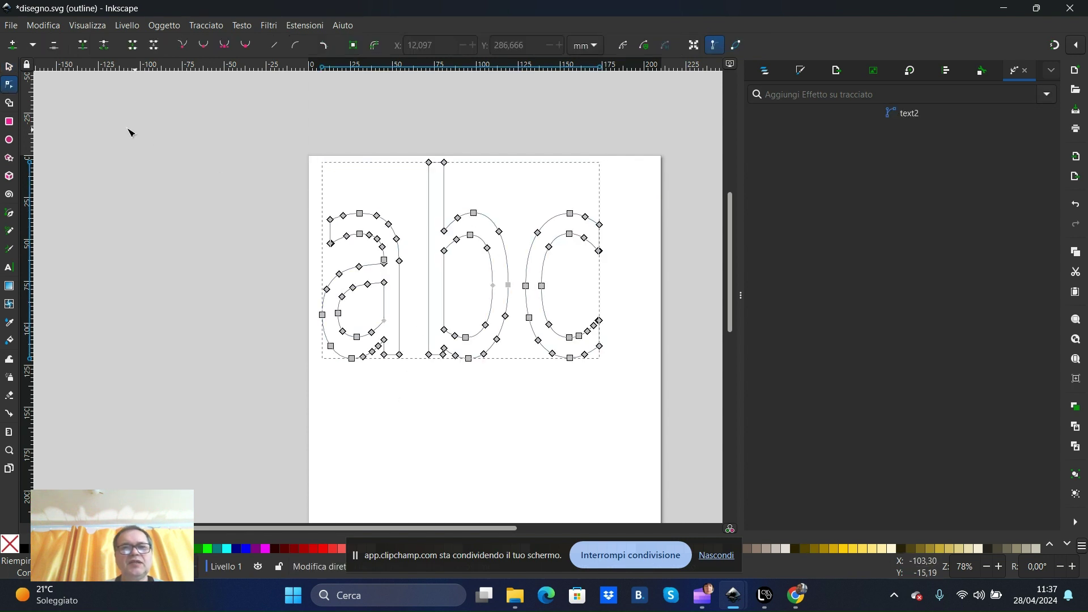
left_click(9, 67)
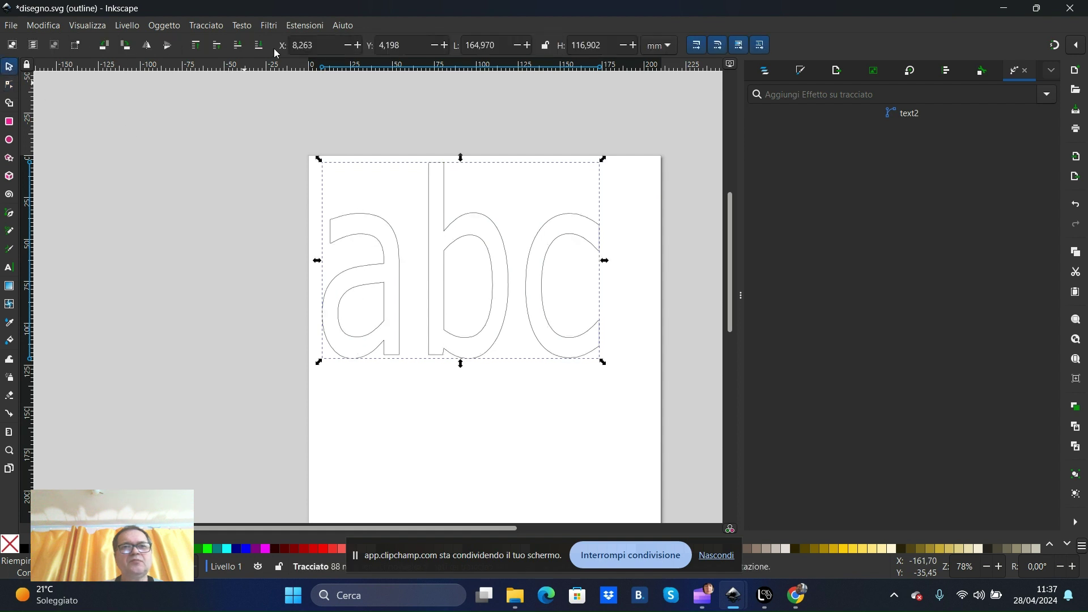
Run costycnc gcode with feedrate 500, temperature 1000, port com3, select the output text, dismiss it
left_click(304, 25)
mouse_move(315, 108)
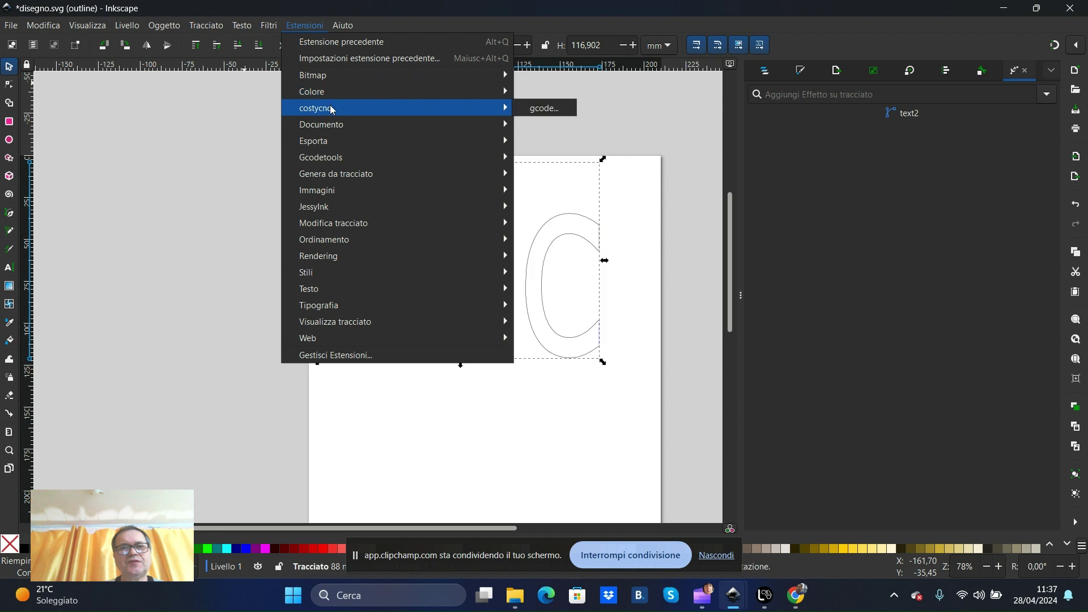
left_click(546, 107)
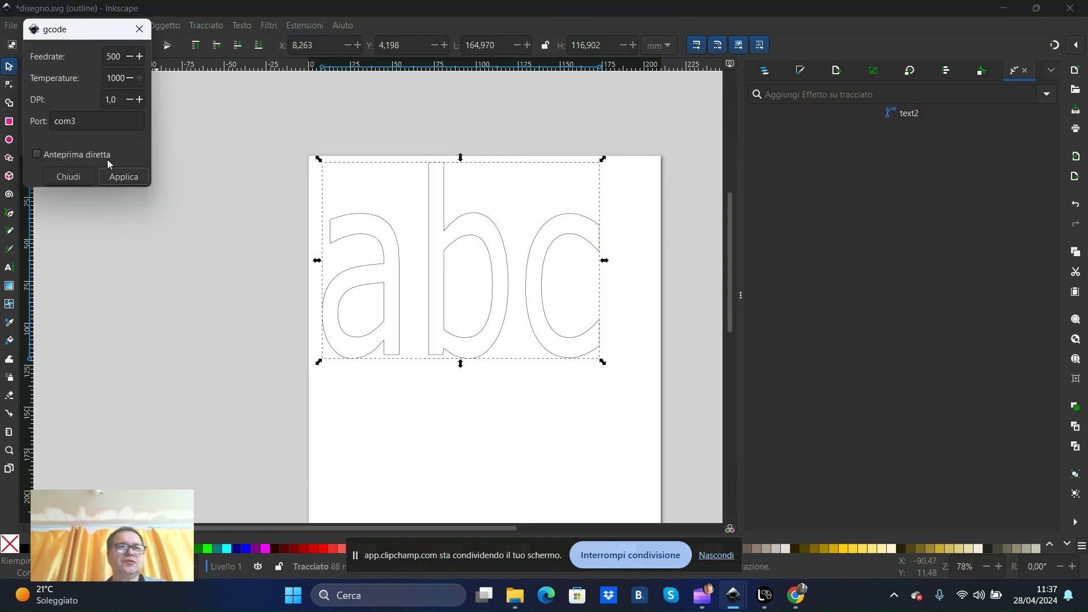
left_click(130, 180)
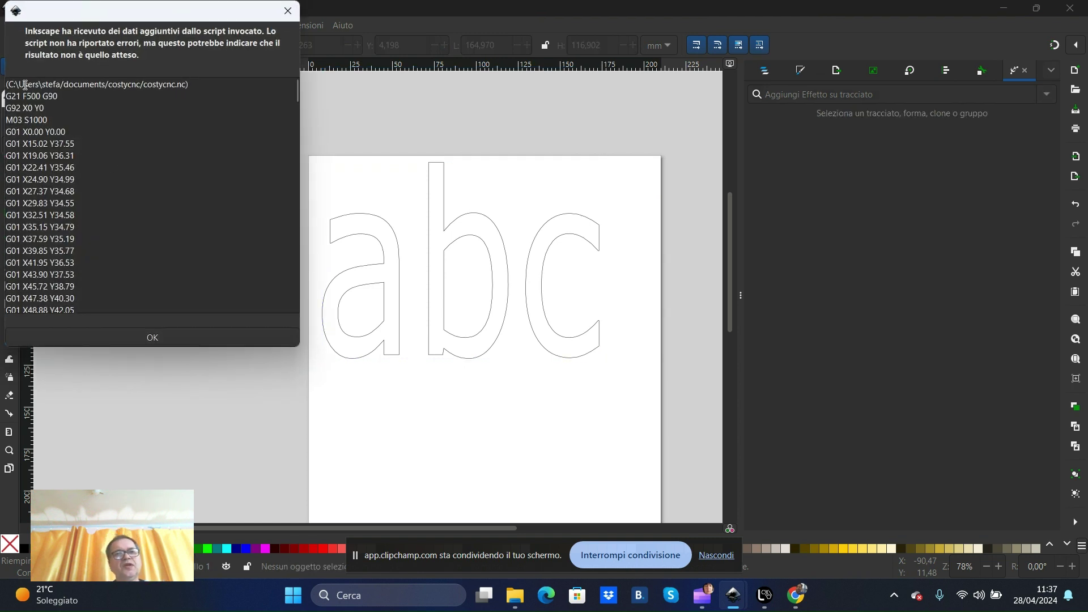
right_click(129, 147)
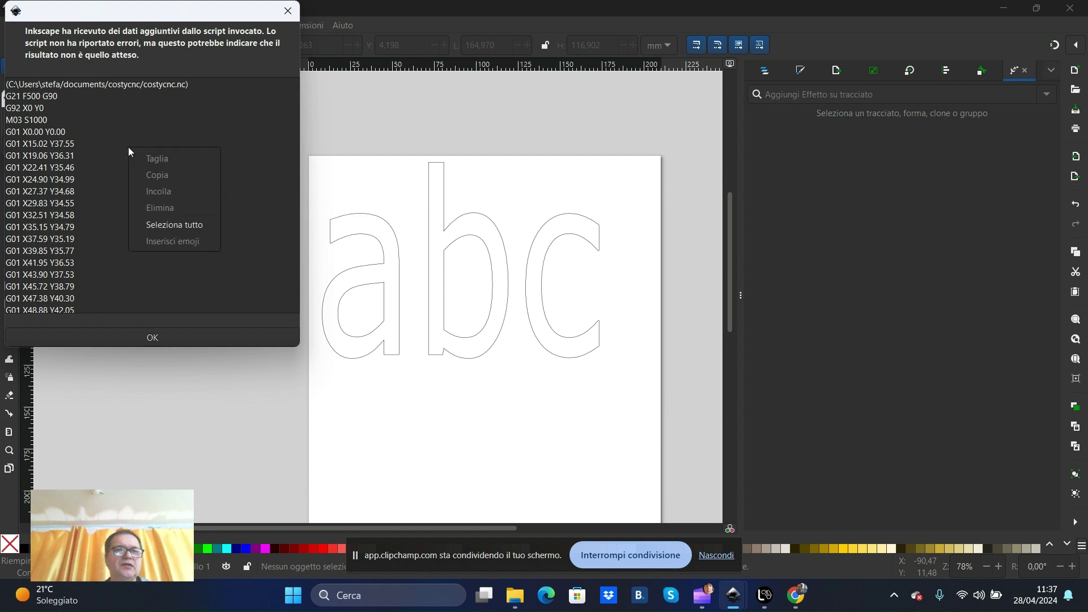
left_click(184, 225)
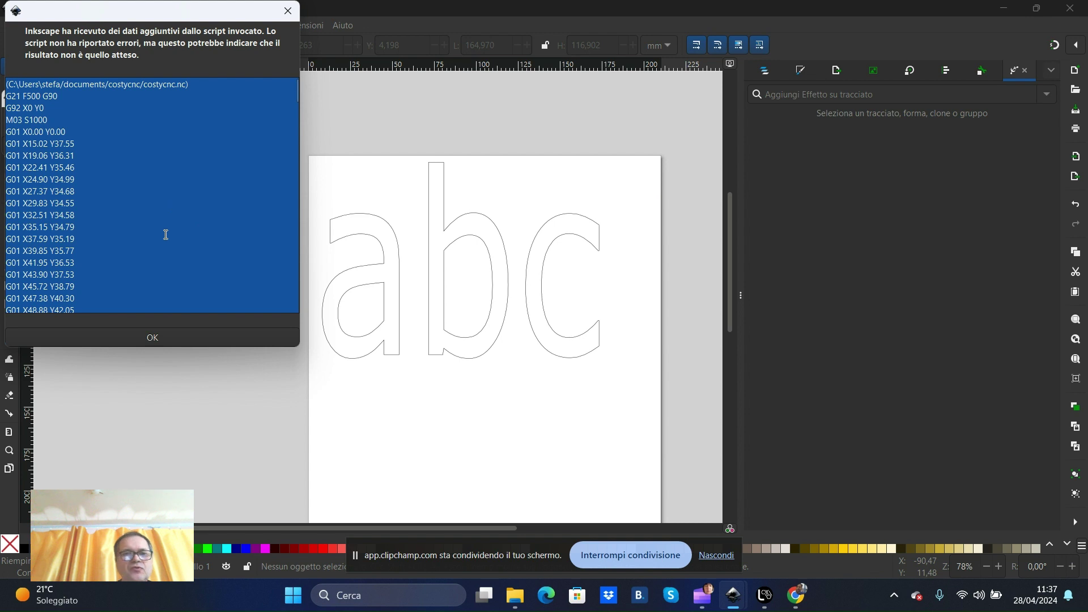
left_click(287, 11)
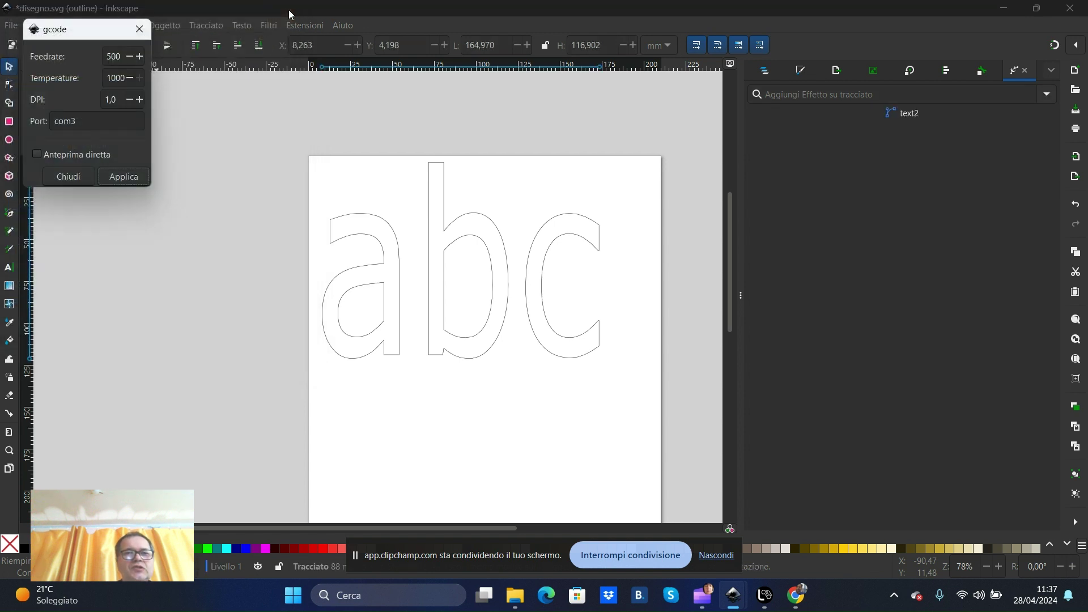
Close the gcode settings and open the extensions folder from Preferenze > Sistema
left_click(139, 29)
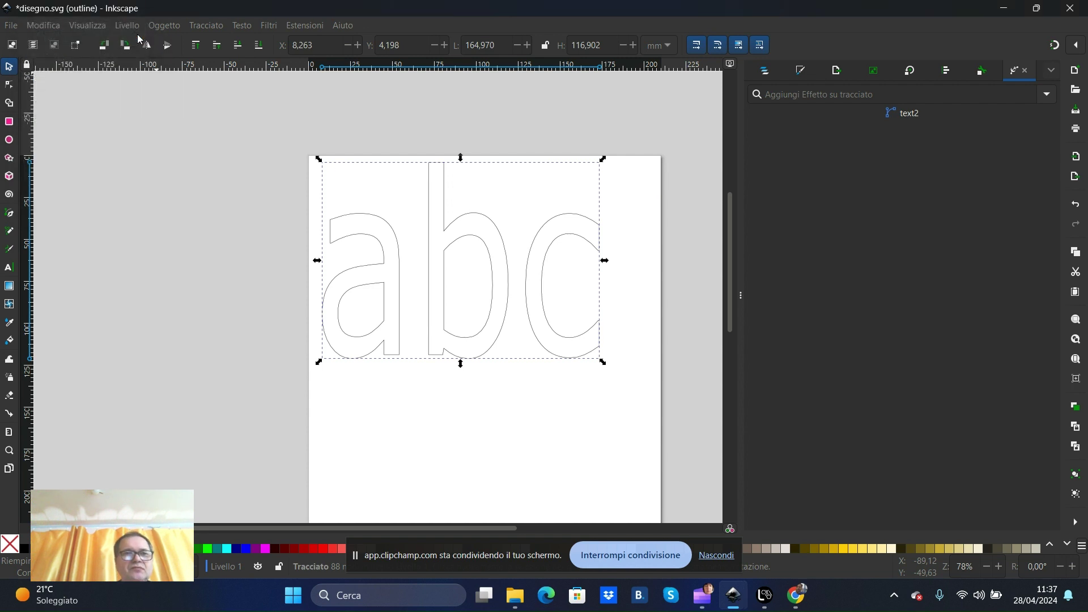
left_click(31, 29)
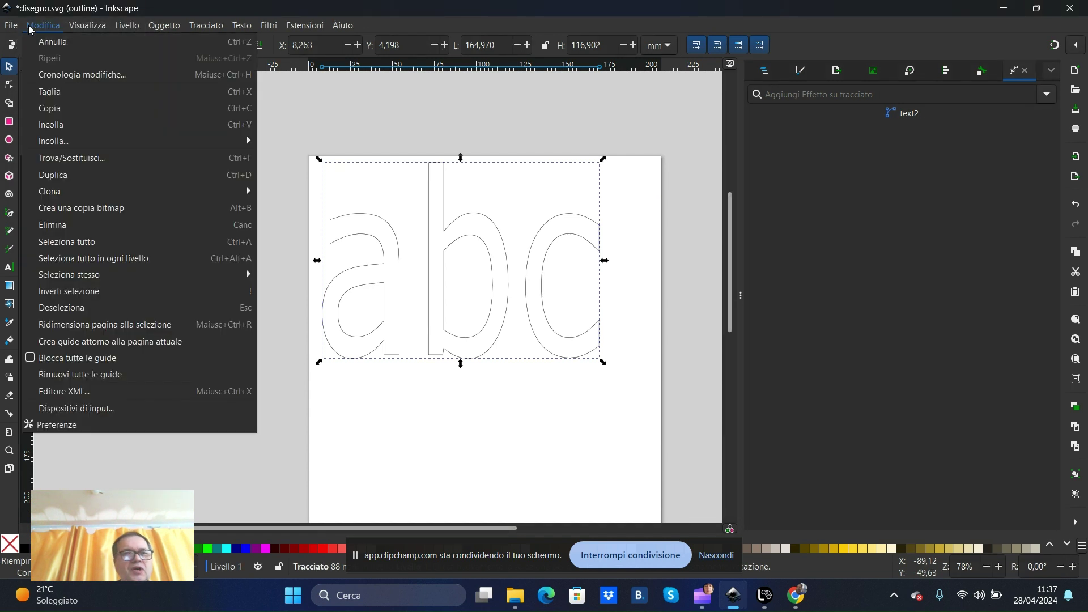
left_click(92, 425)
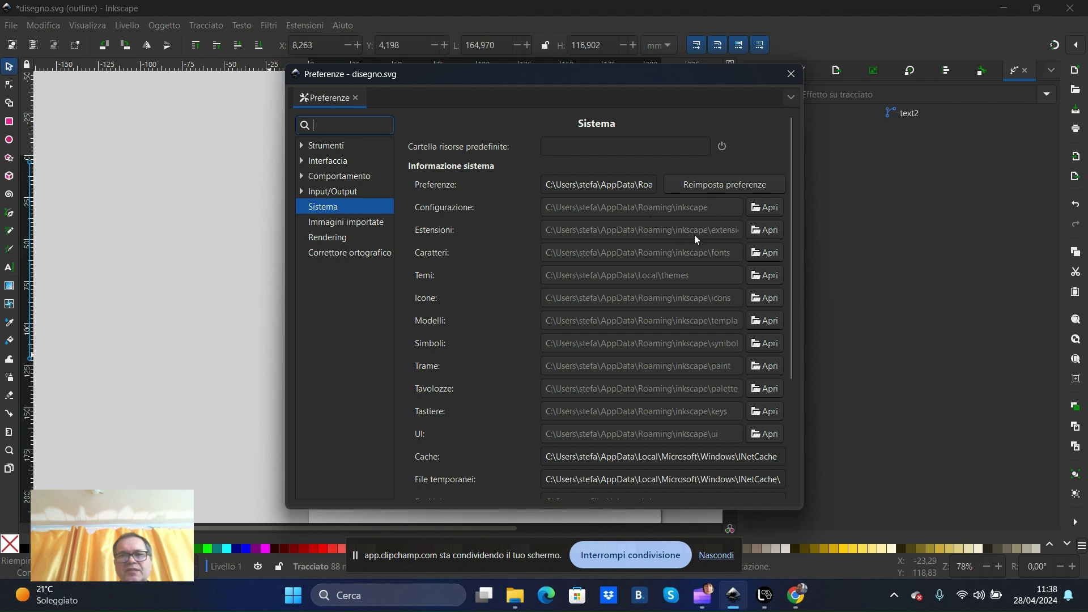
left_click(765, 231)
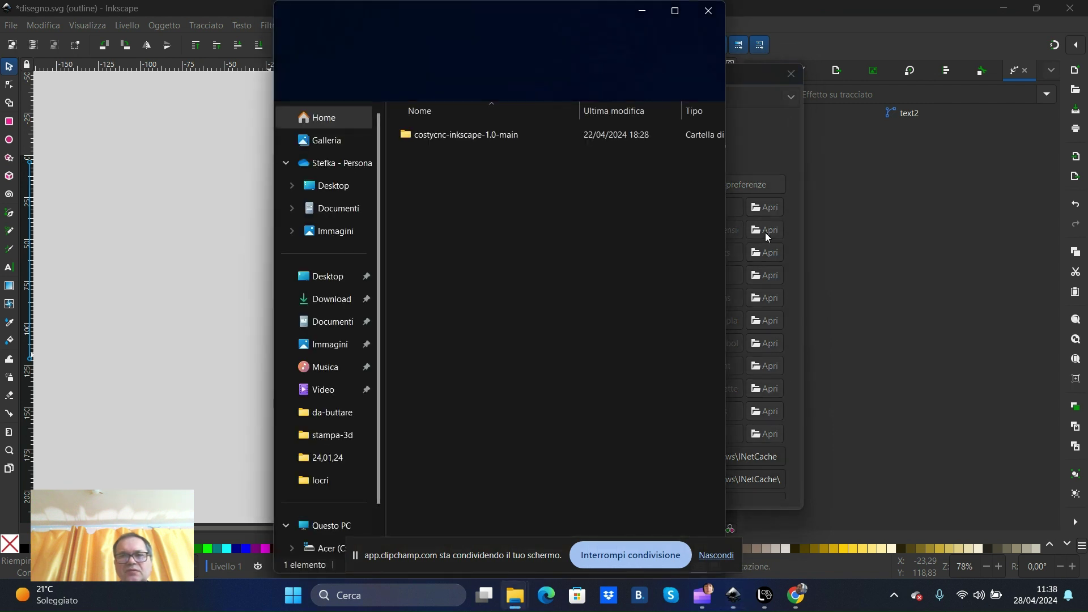
Browse into costycnc-inkscape-1.0-main > costycnc-inkscape-1.0-main > gcode and check its location
double_click(457, 138)
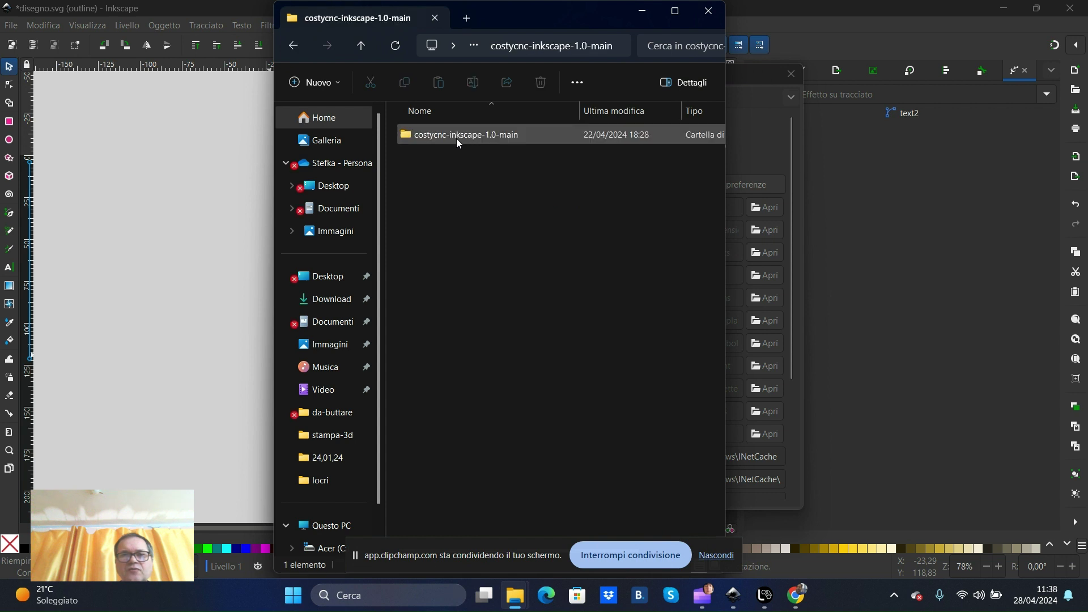
double_click(457, 138)
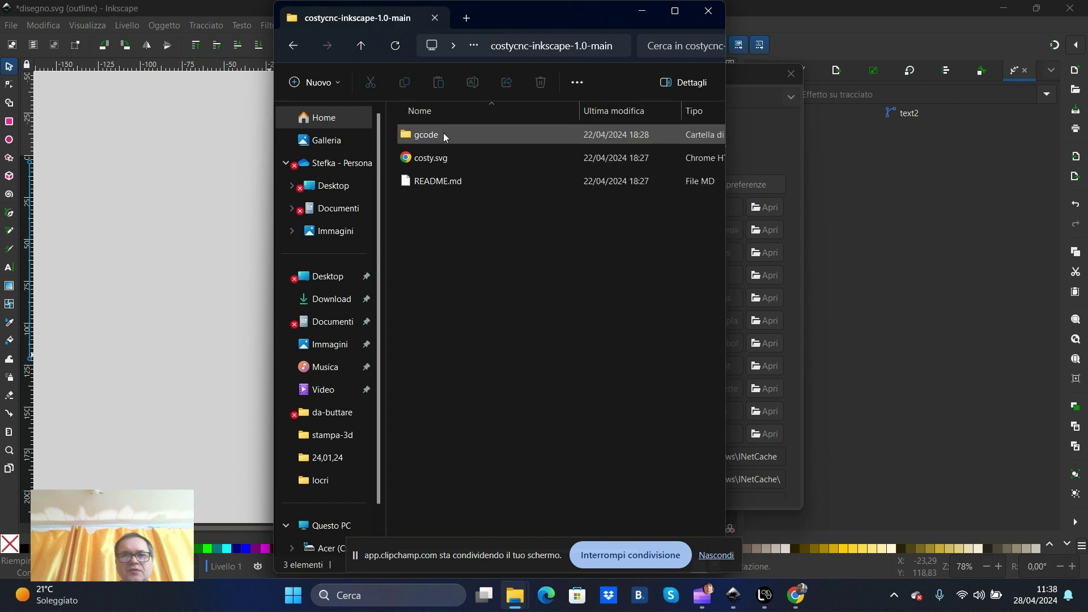
double_click(443, 135)
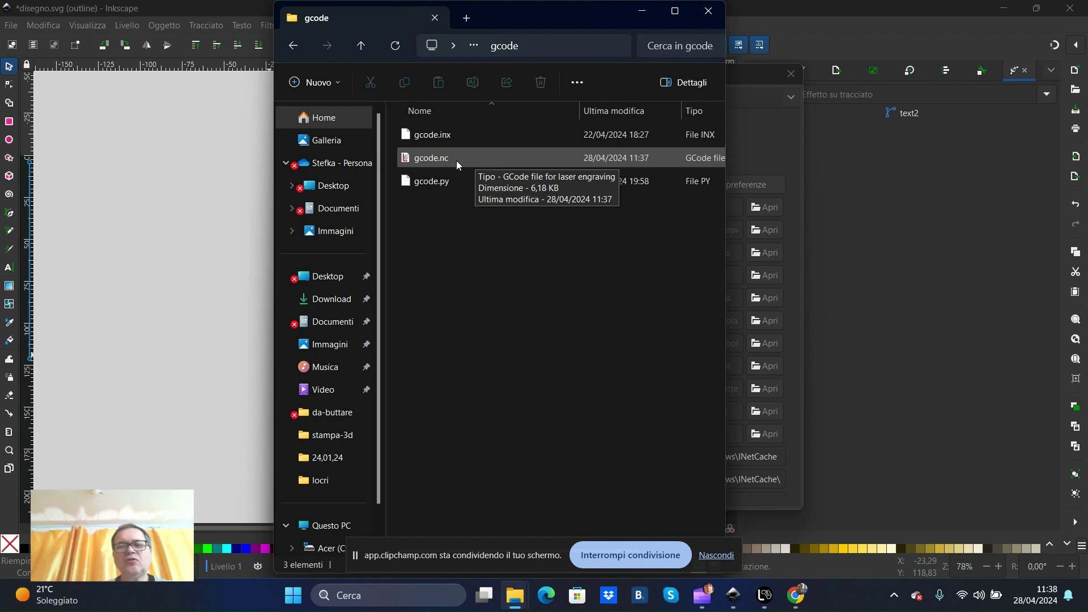
left_click(454, 46)
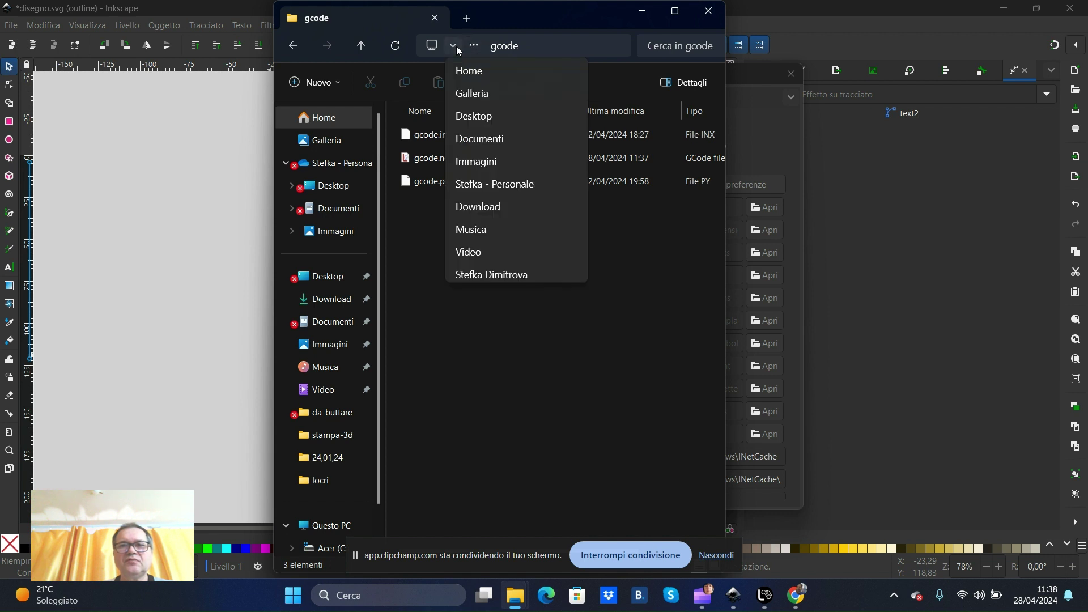
left_click(542, 45)
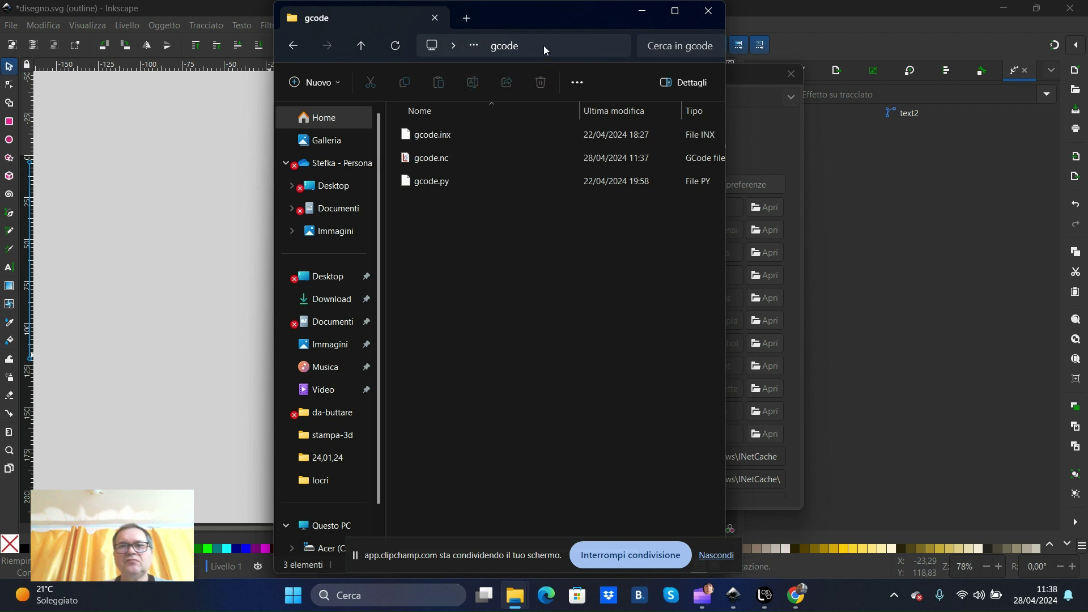
right_click(544, 48)
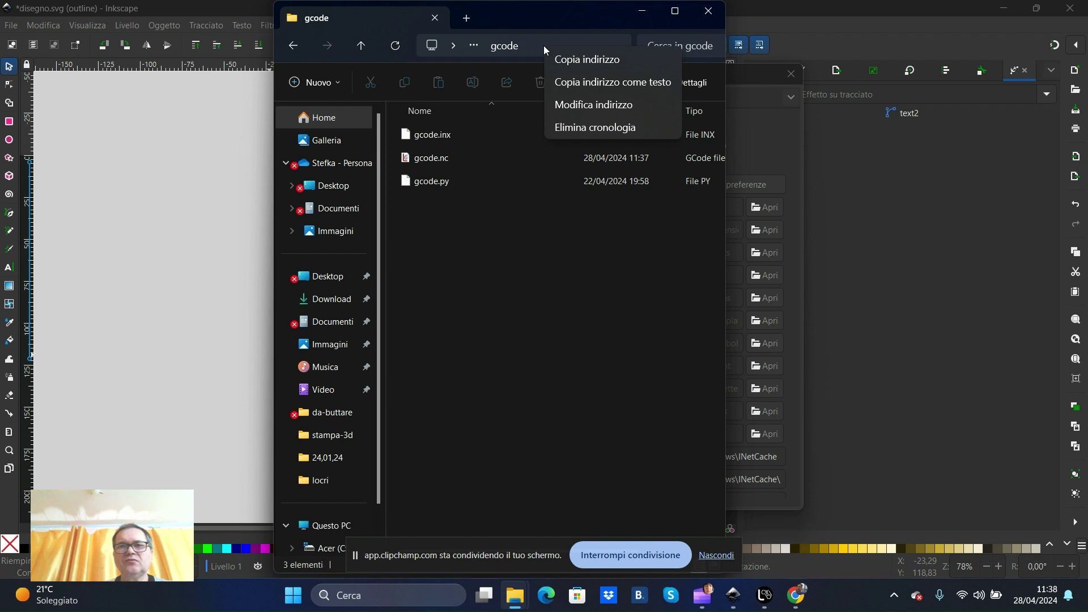
left_click(531, 45)
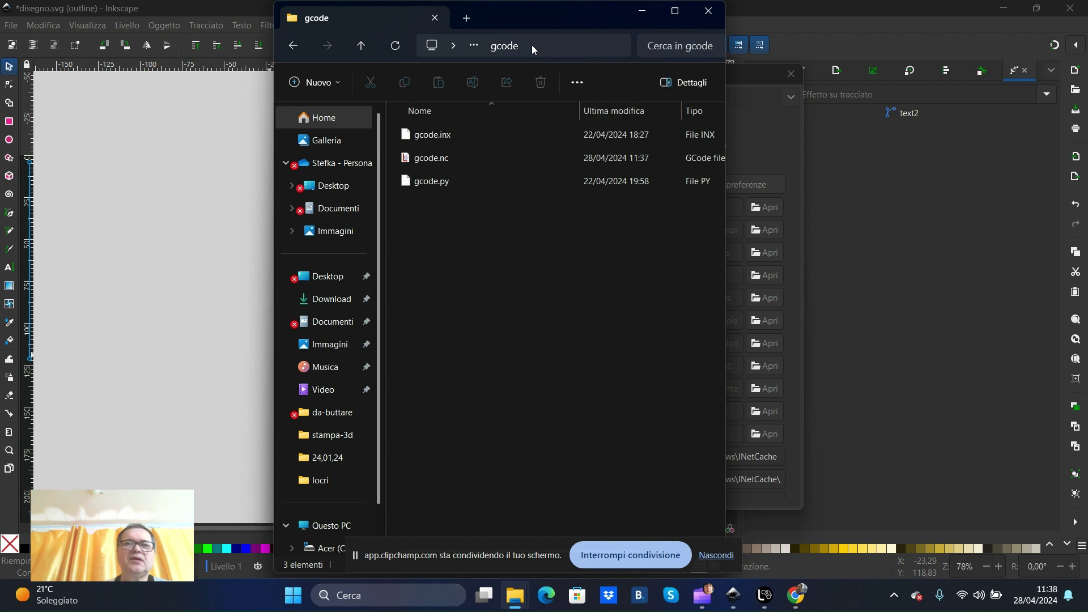
Copy gcode.nc to the Desktop, replacing the existing gcode.nc there
right_click(434, 161)
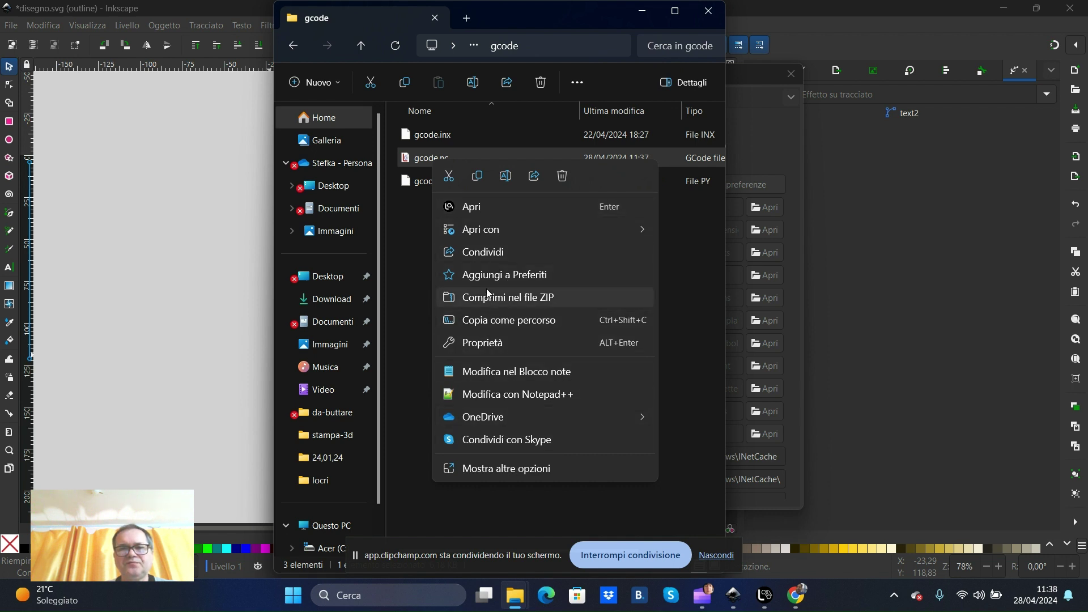
left_click(477, 177)
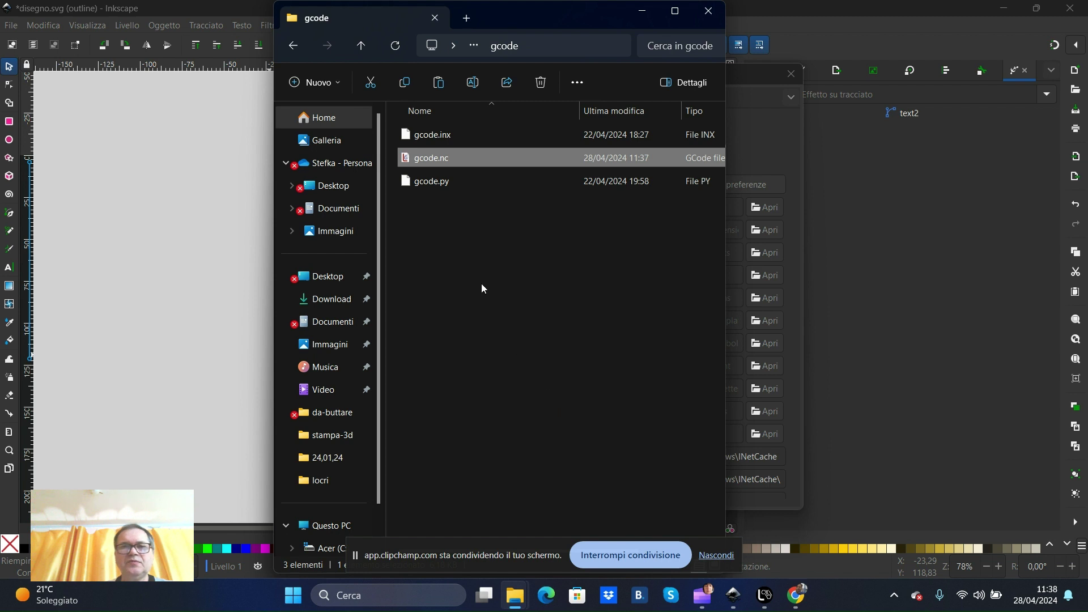
left_click(324, 189)
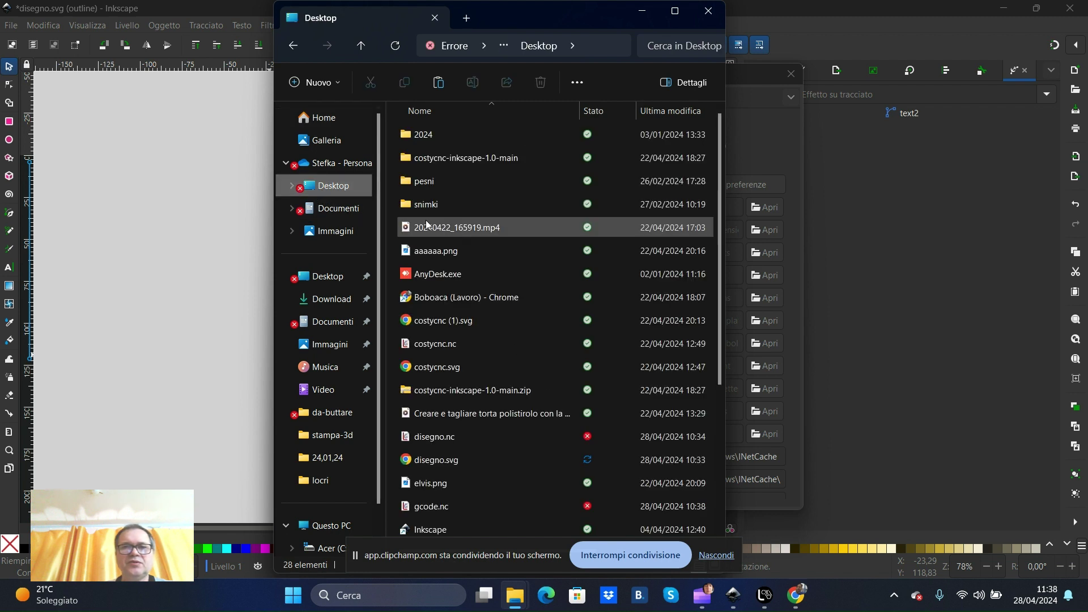
right_click(389, 215)
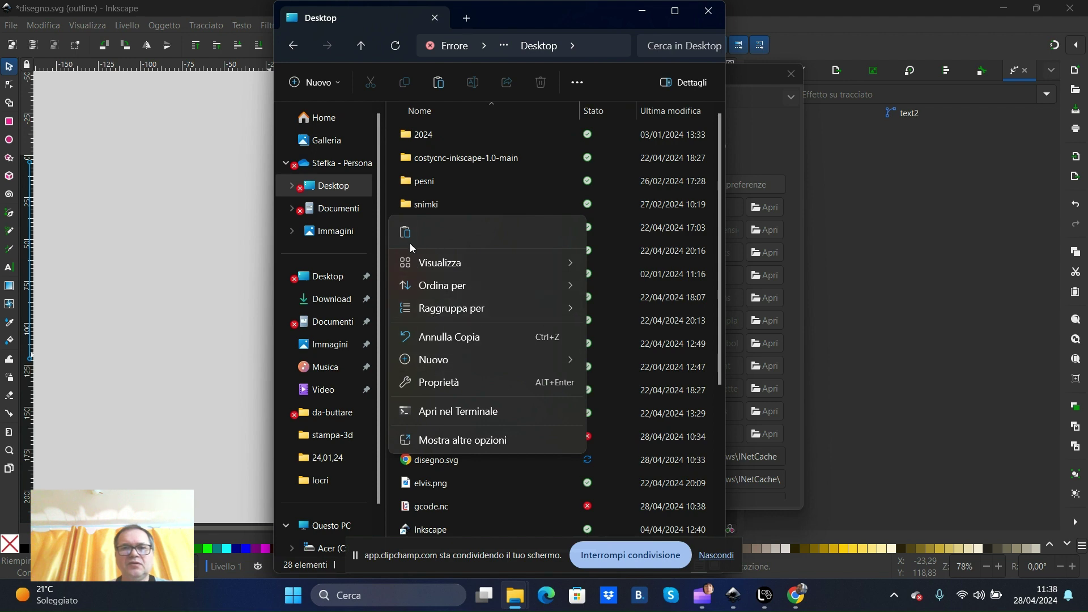
left_click(405, 232)
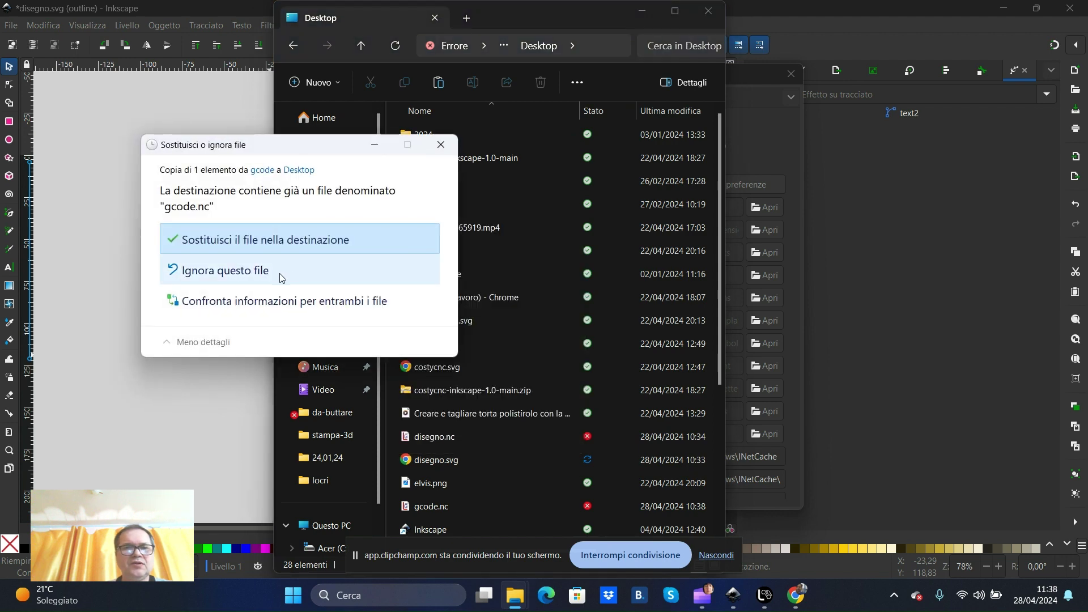
left_click(236, 240)
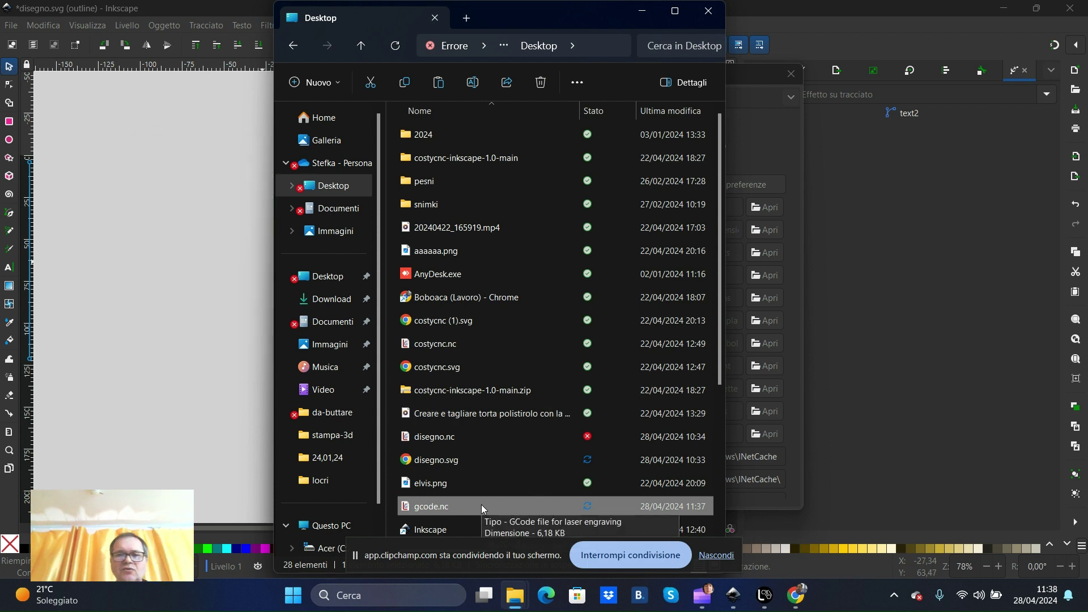
In LaserGRBL, open gcode.nc from the Desktop through File > Apri file
left_click(765, 595)
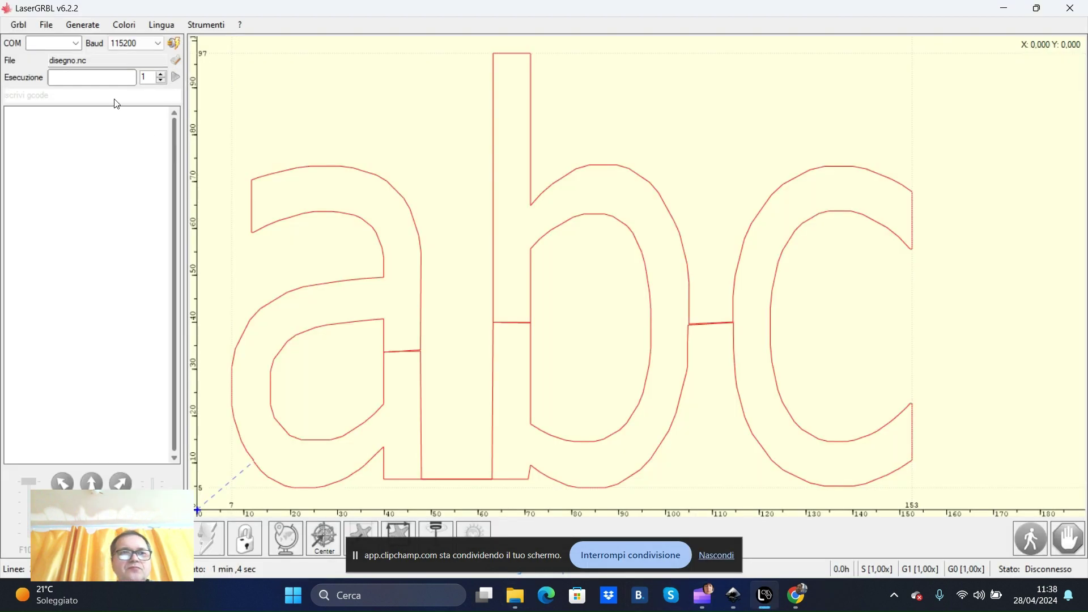
left_click(47, 26)
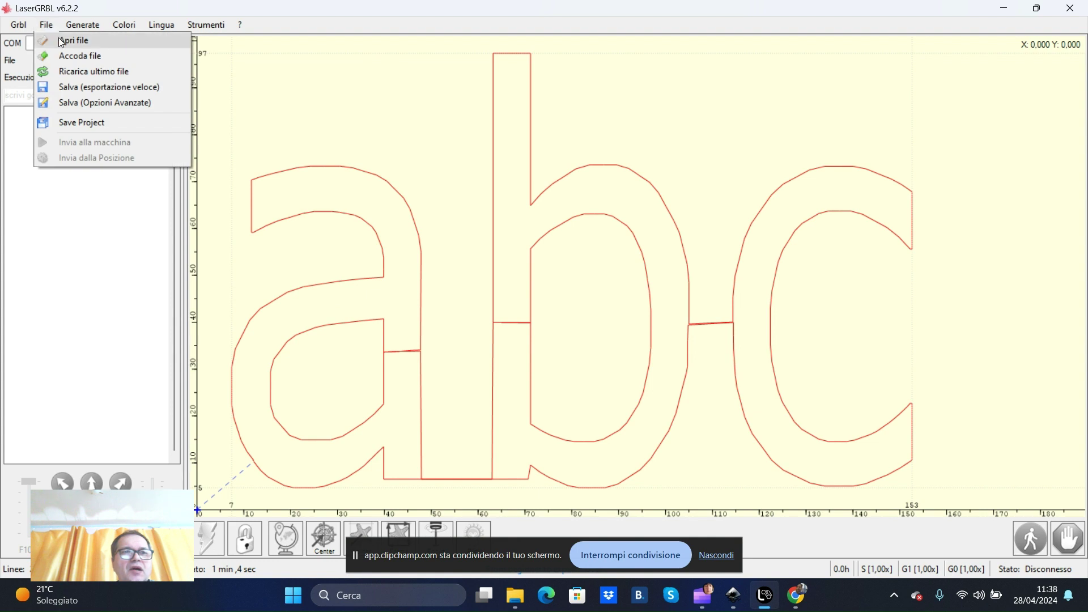
left_click(62, 39)
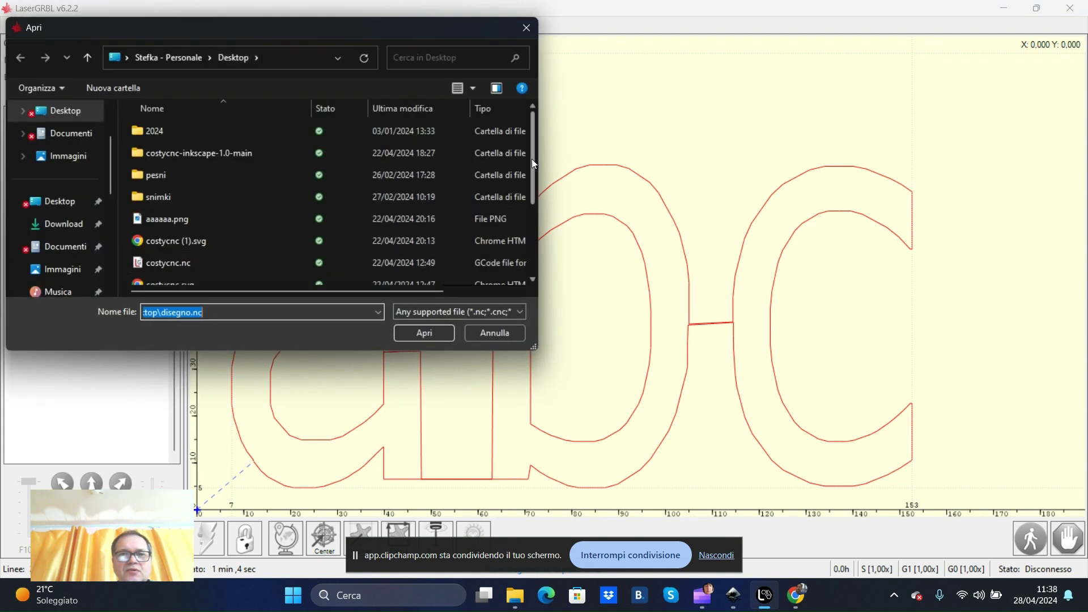
left_click_drag(531, 158, 534, 239)
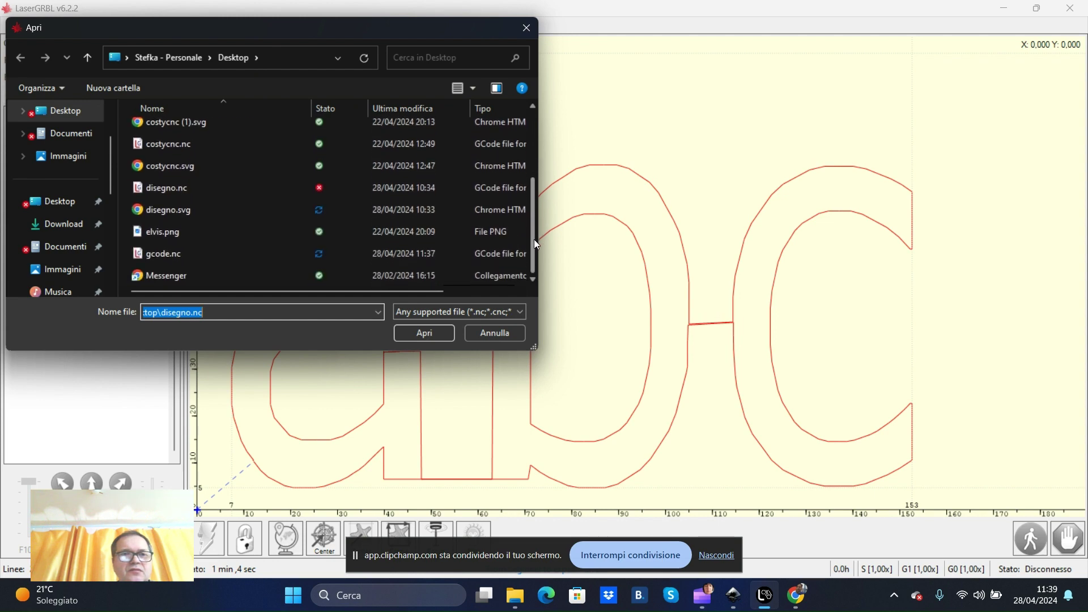
double_click(174, 255)
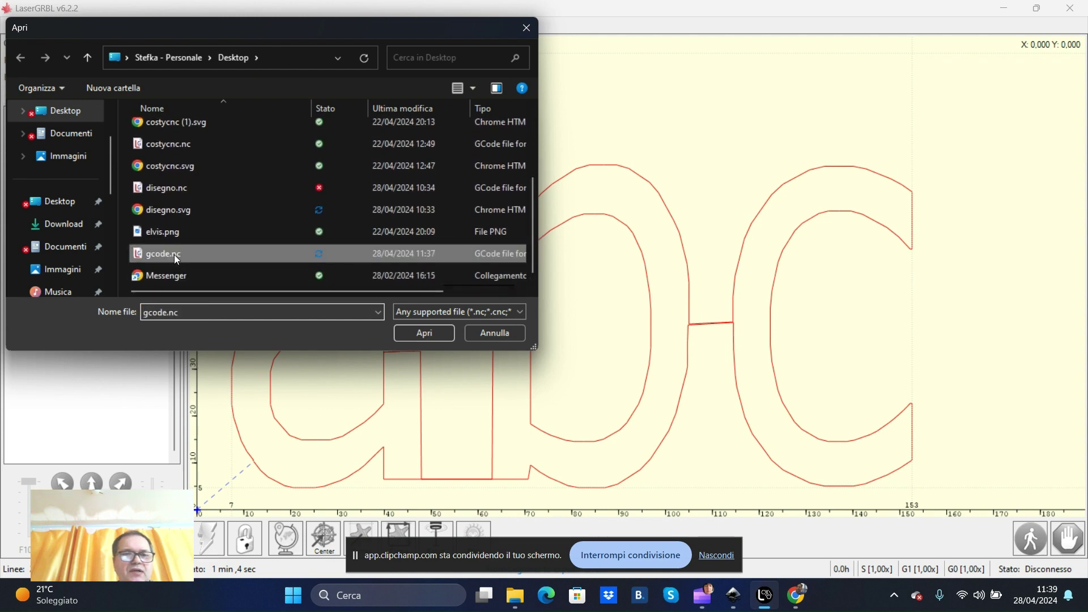